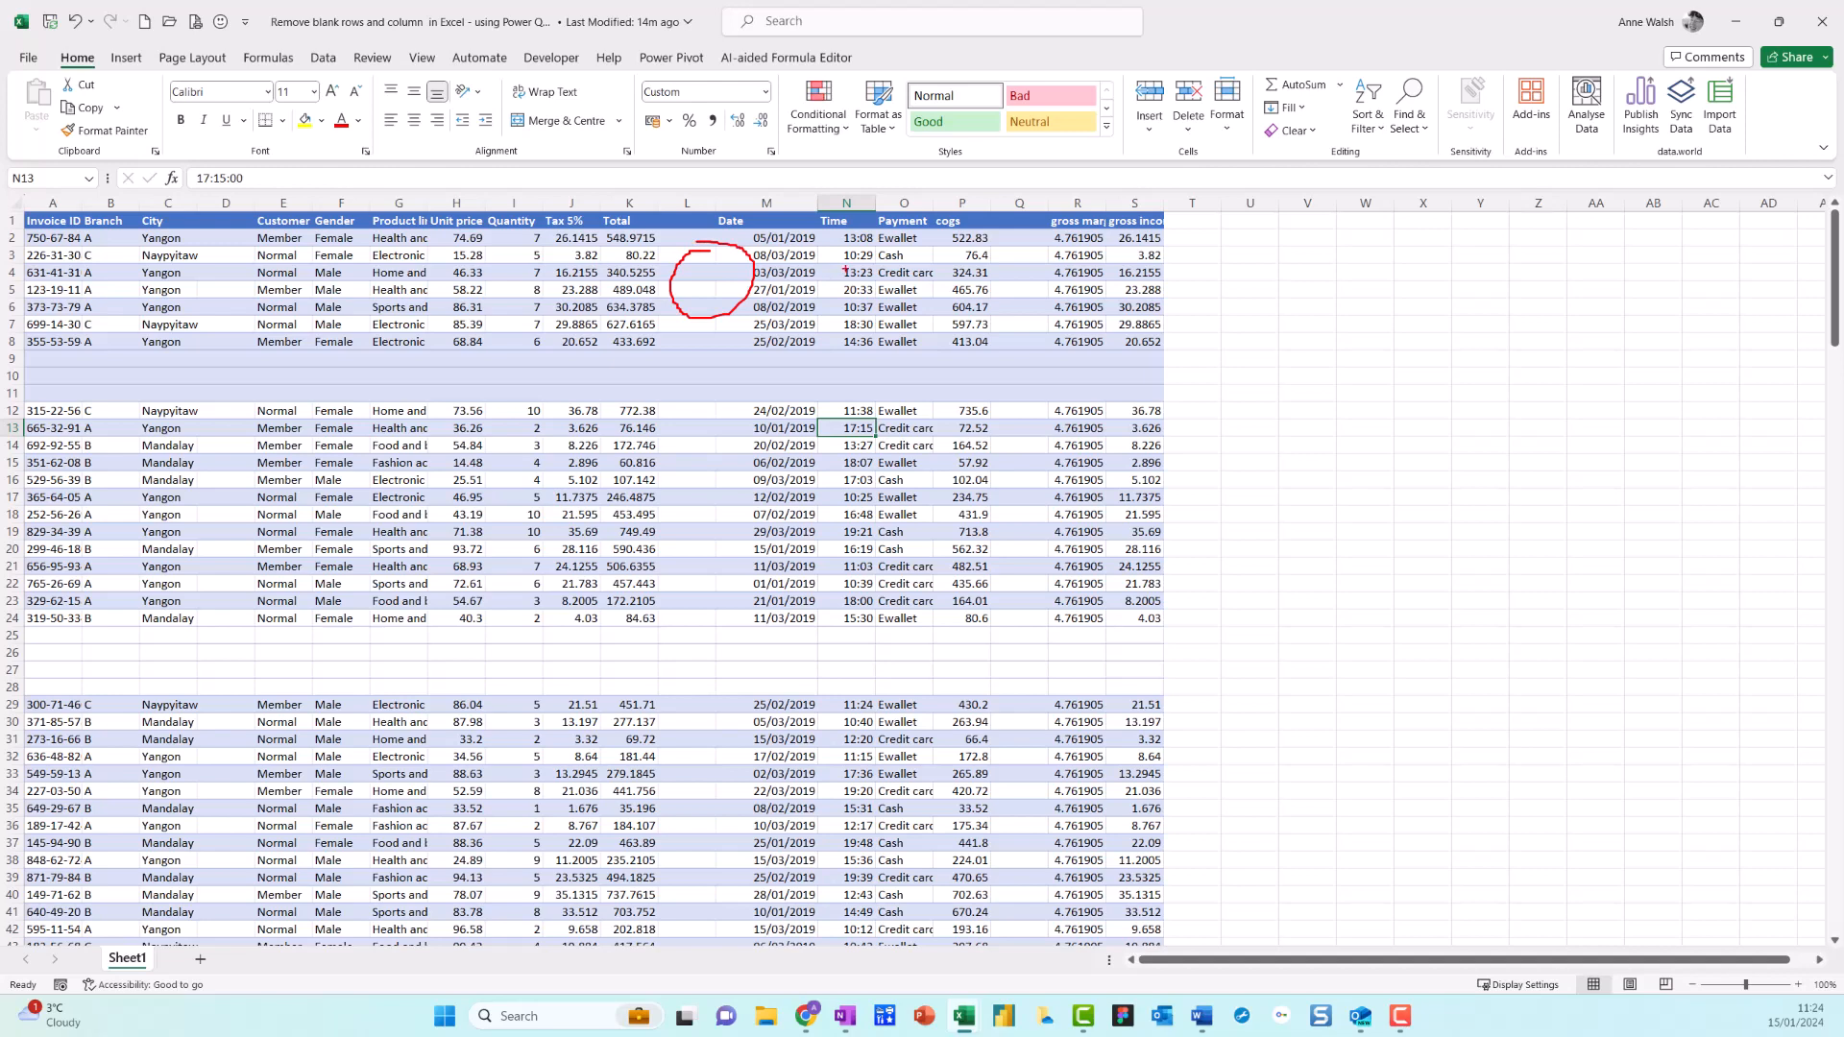
mouse_move(1035, 261)
left_mouse_down()
mouse_move(995, 315)
mouse_move(1045, 256)
left_mouse_up()
mouse_move(114, 400)
left_mouse_down()
mouse_move(698, 361)
mouse_move(965, 384)
left_mouse_up()
mouse_move(83, 676)
left_mouse_down()
mouse_move(617, 702)
mouse_move(1113, 663)
left_mouse_up()
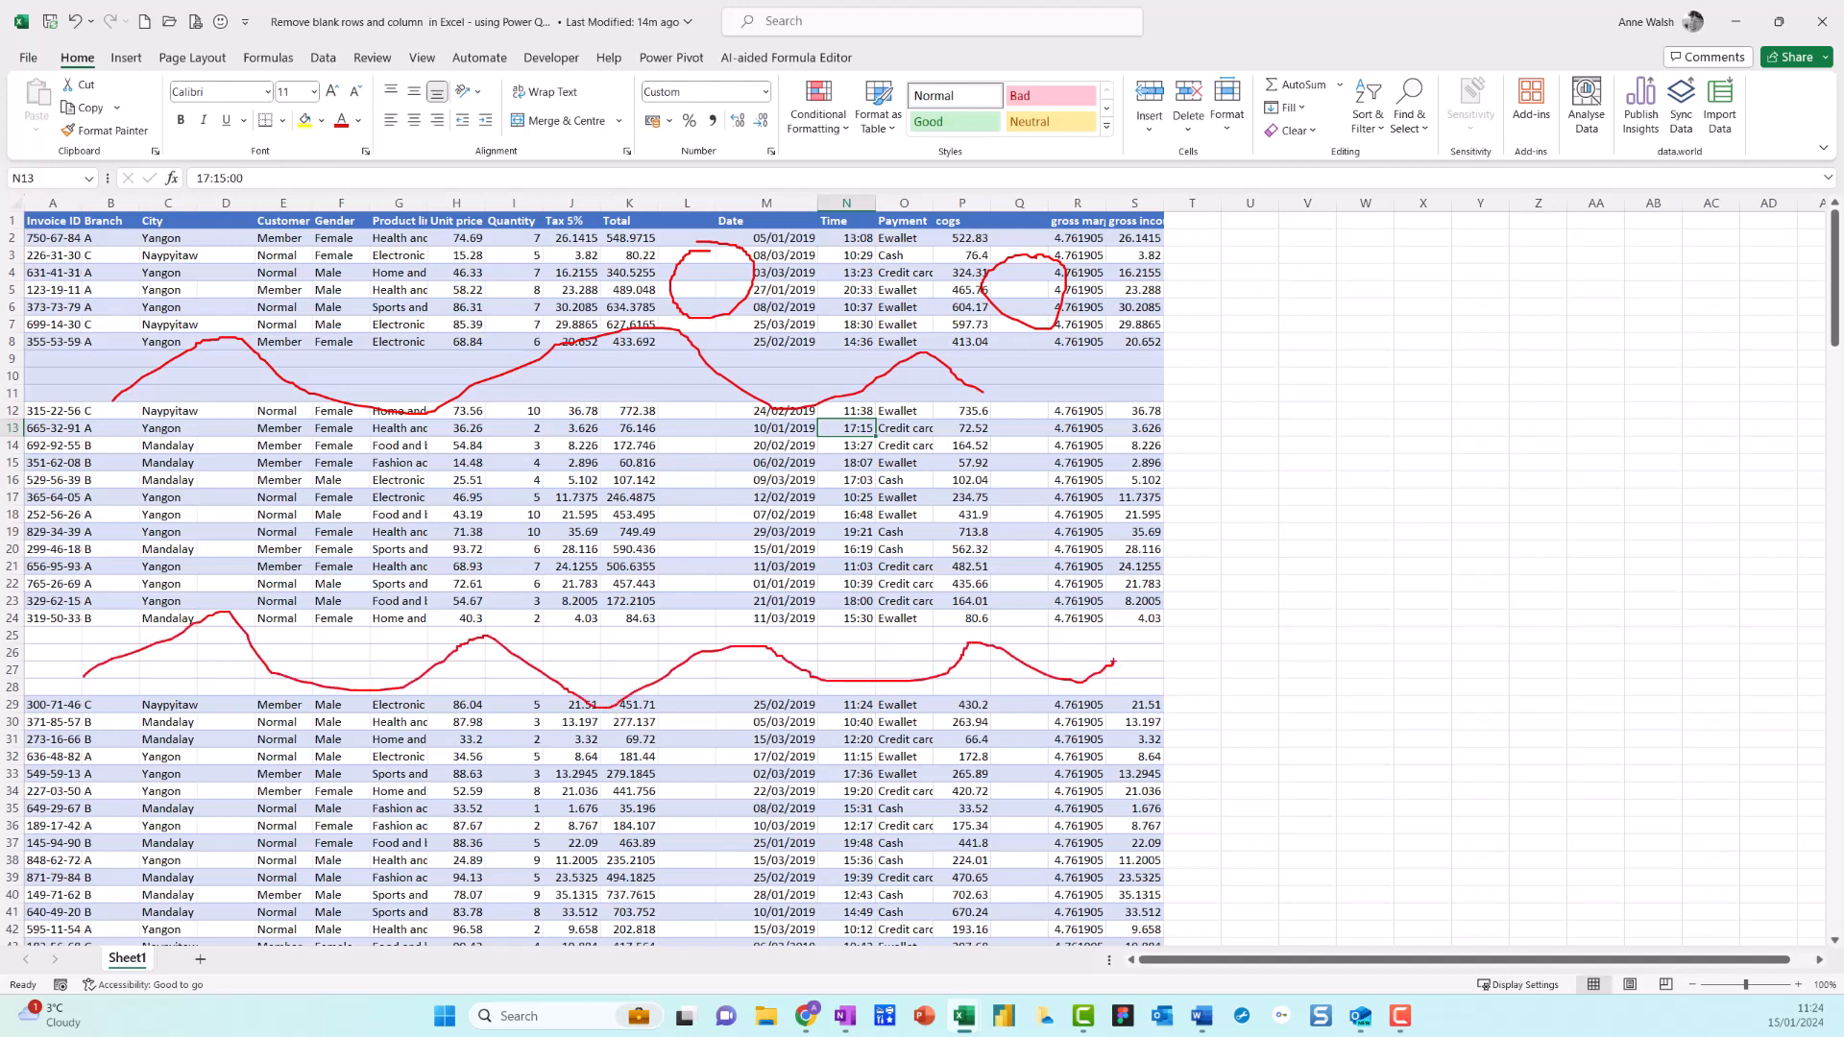
key("Escape")
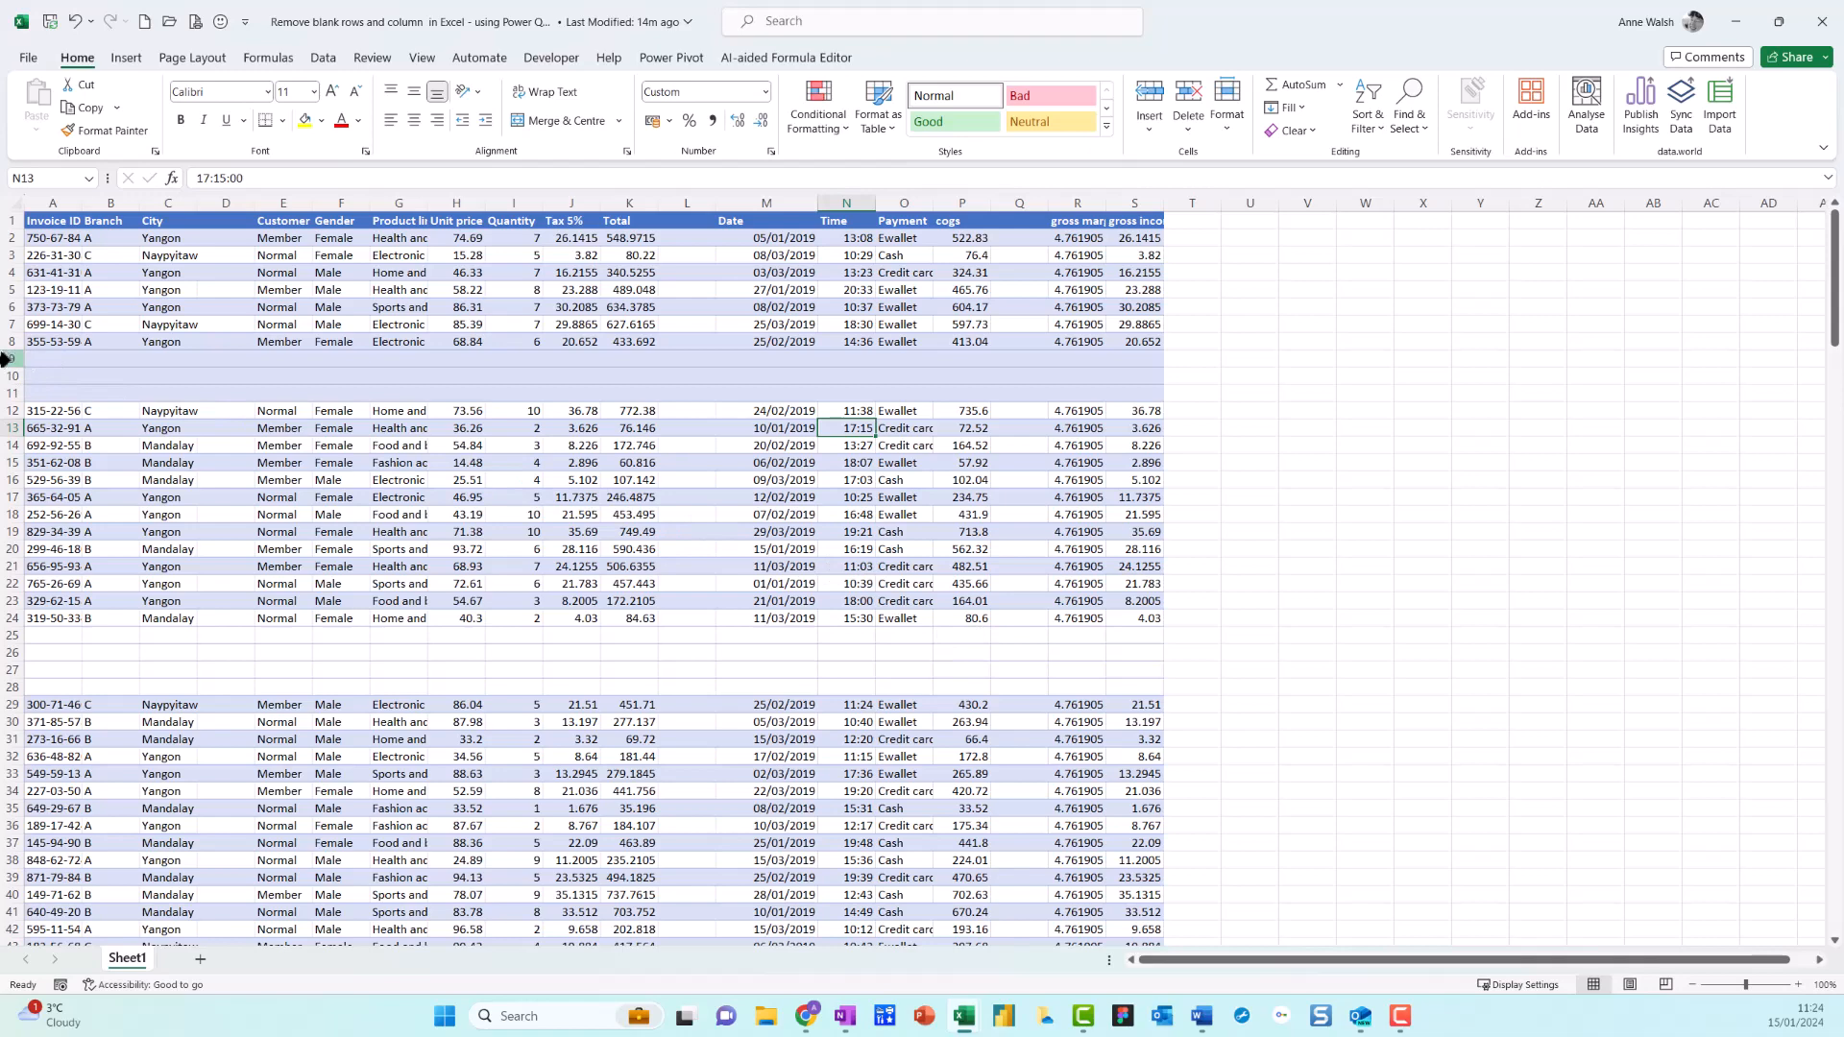
left_click_drag(5, 358, 8, 410)
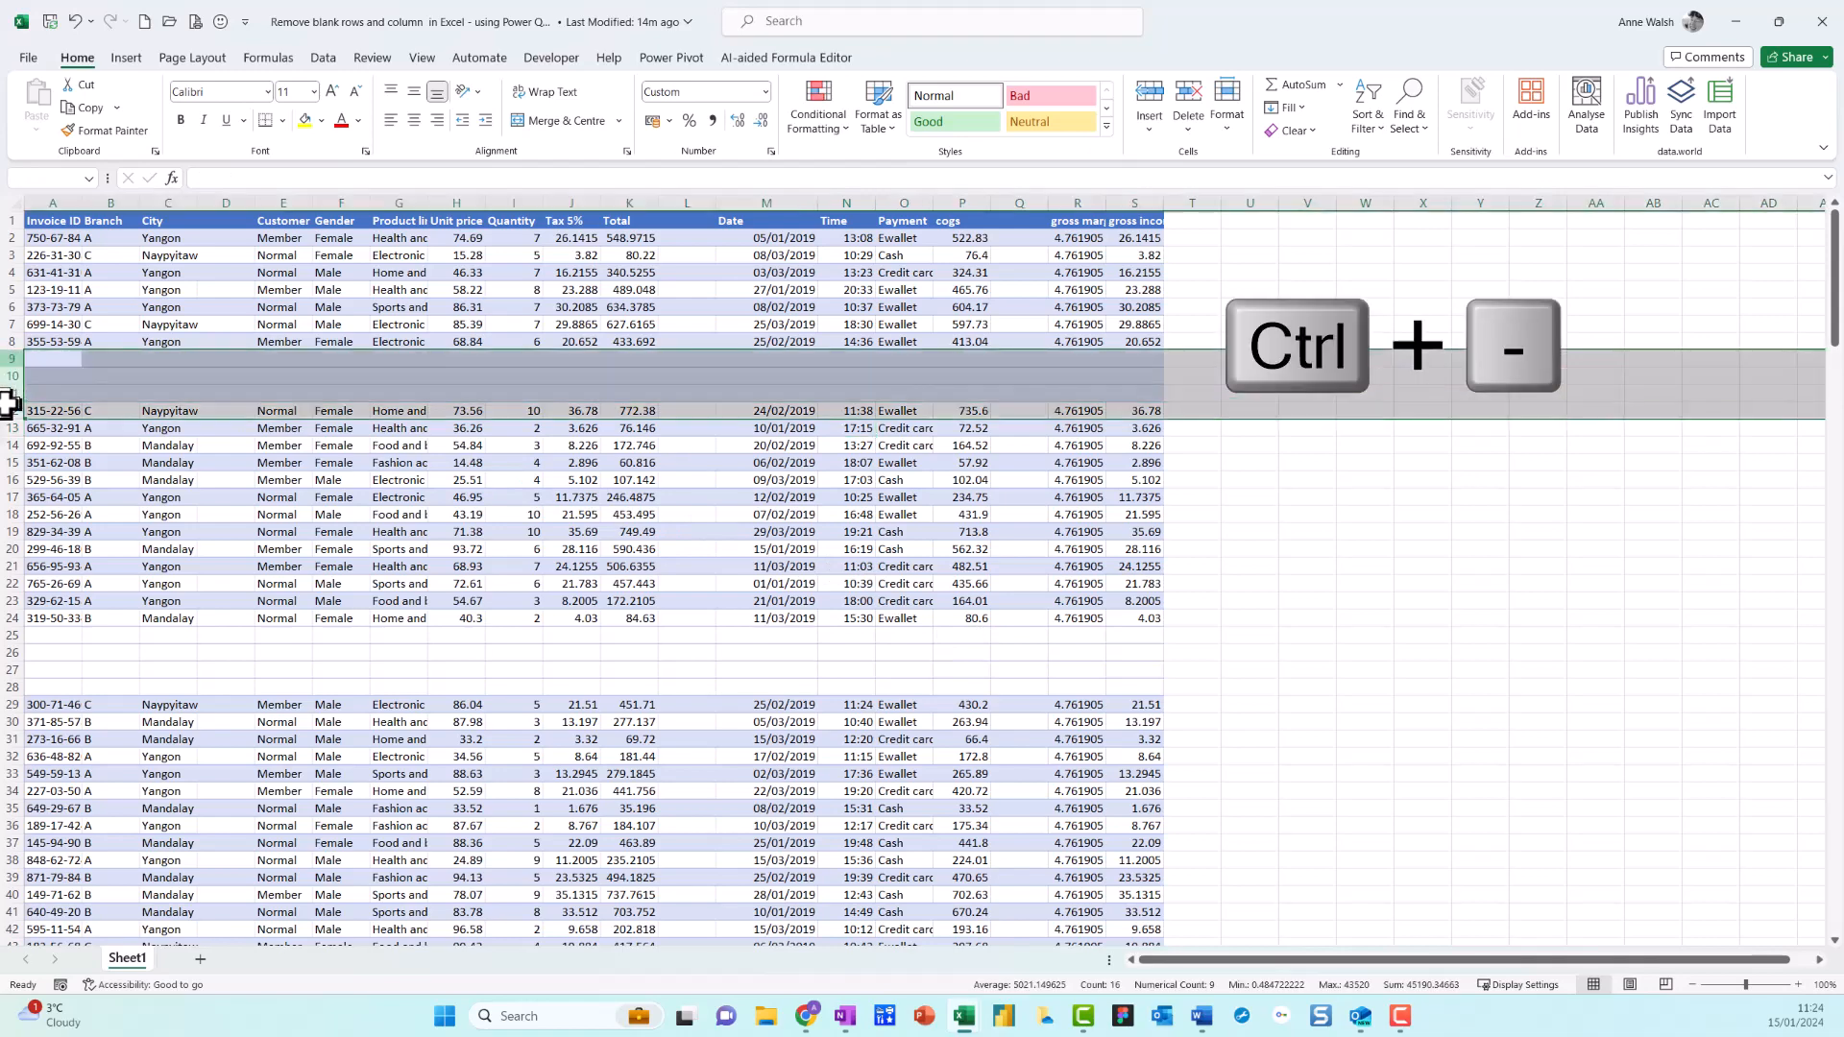
left_click(367, 393)
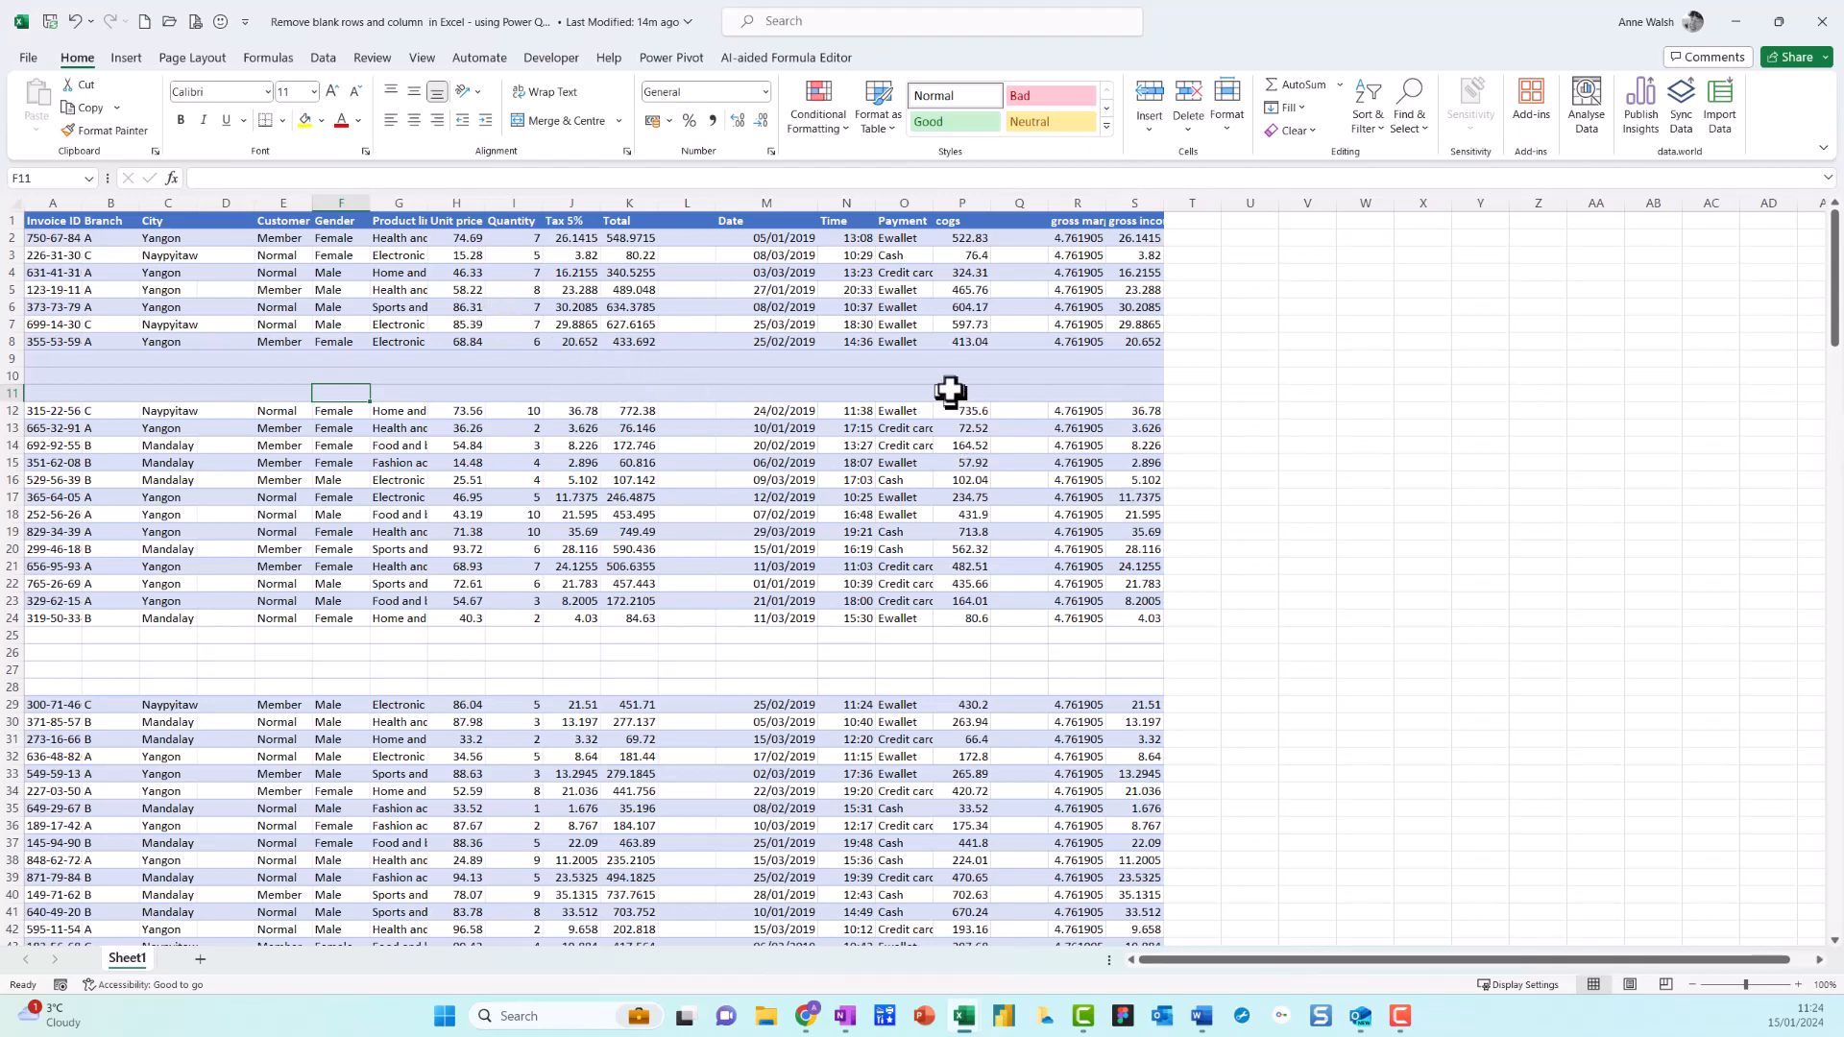
left_click(936, 336)
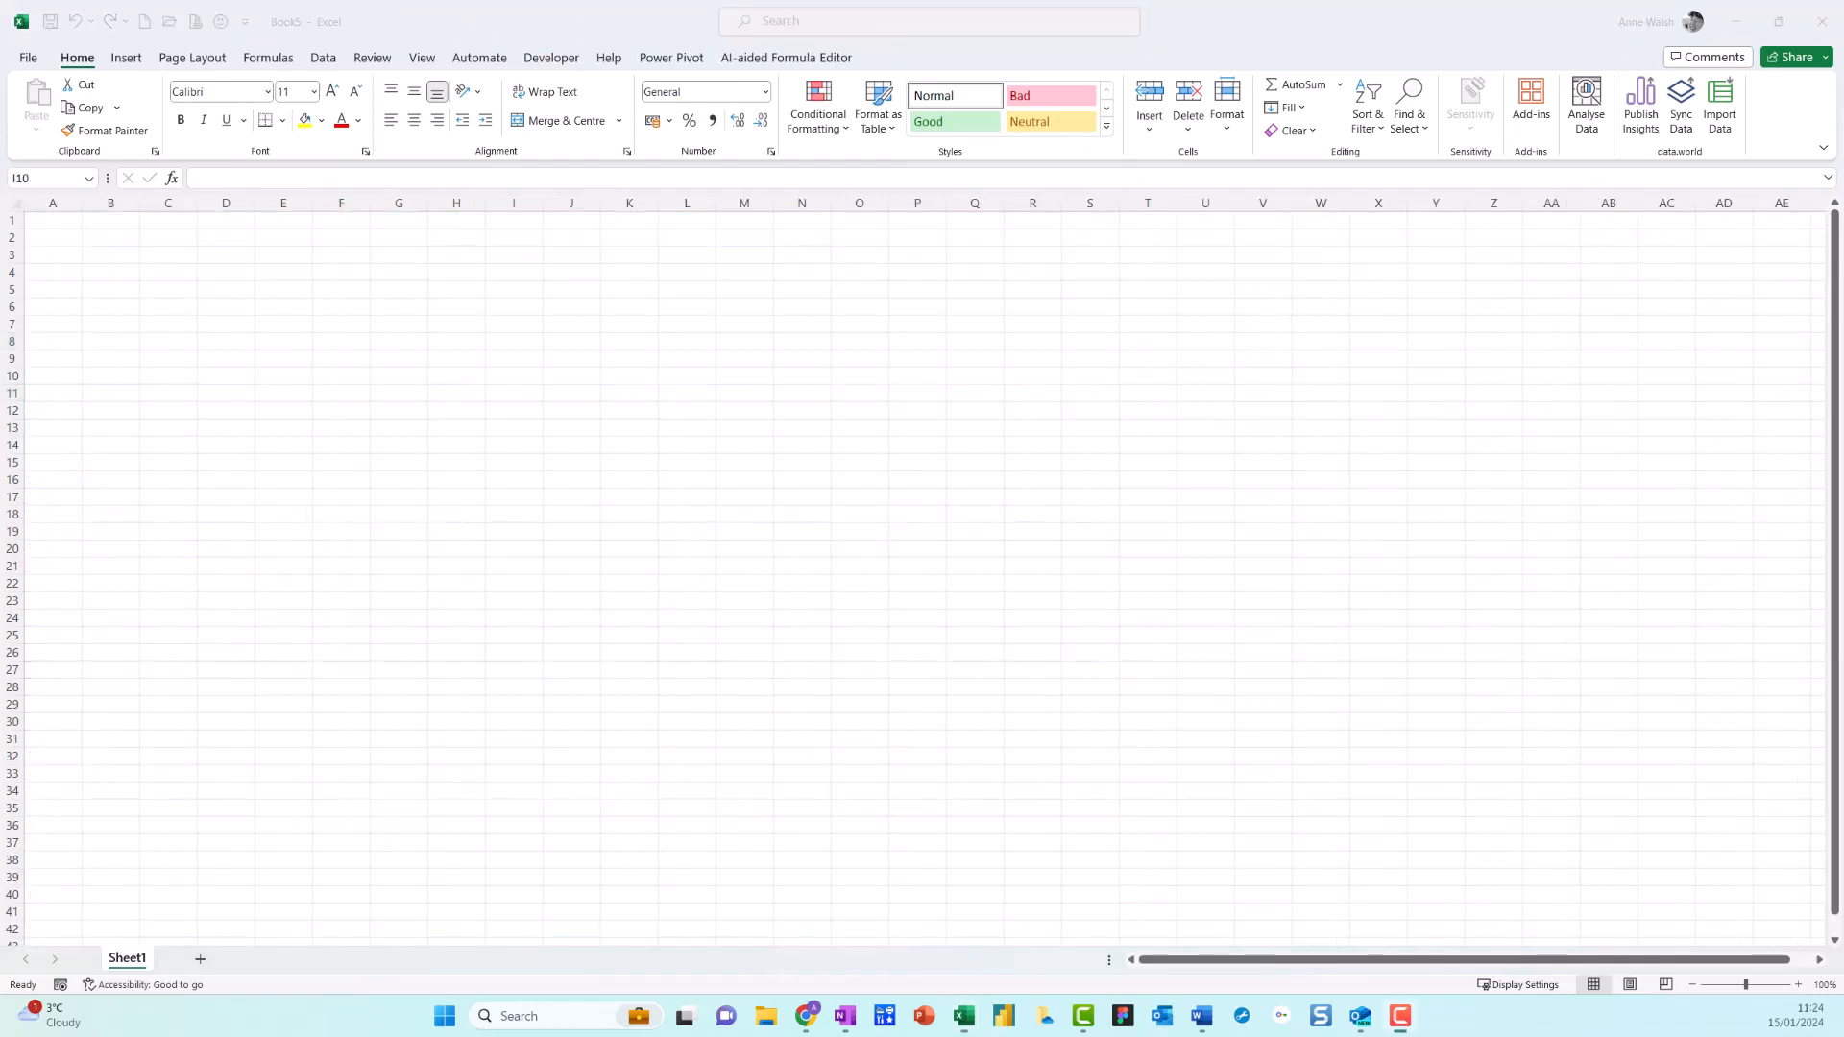
left_click(644, 320)
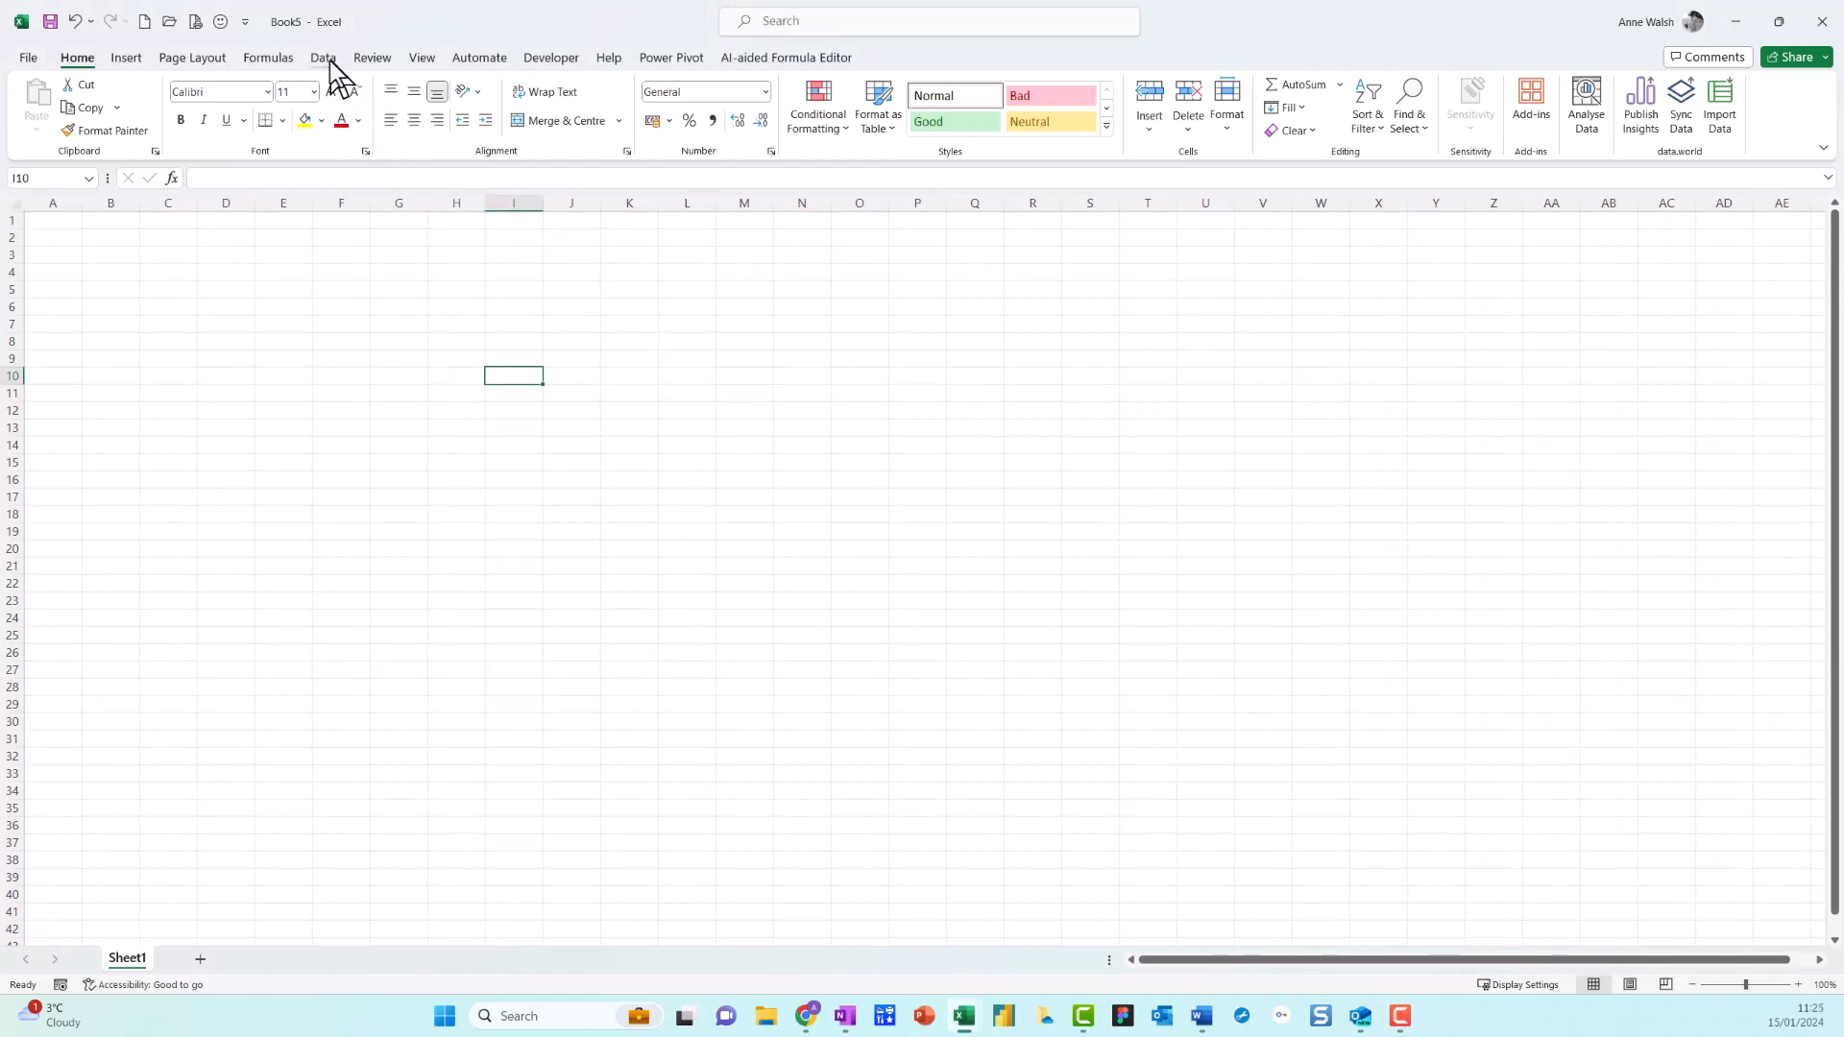
key("ctrl+2")
mouse_move(353, 44)
left_mouse_down()
mouse_move(331, 70)
mouse_move(353, 42)
left_mouse_up()
key("Escape")
key("ctrl+s")
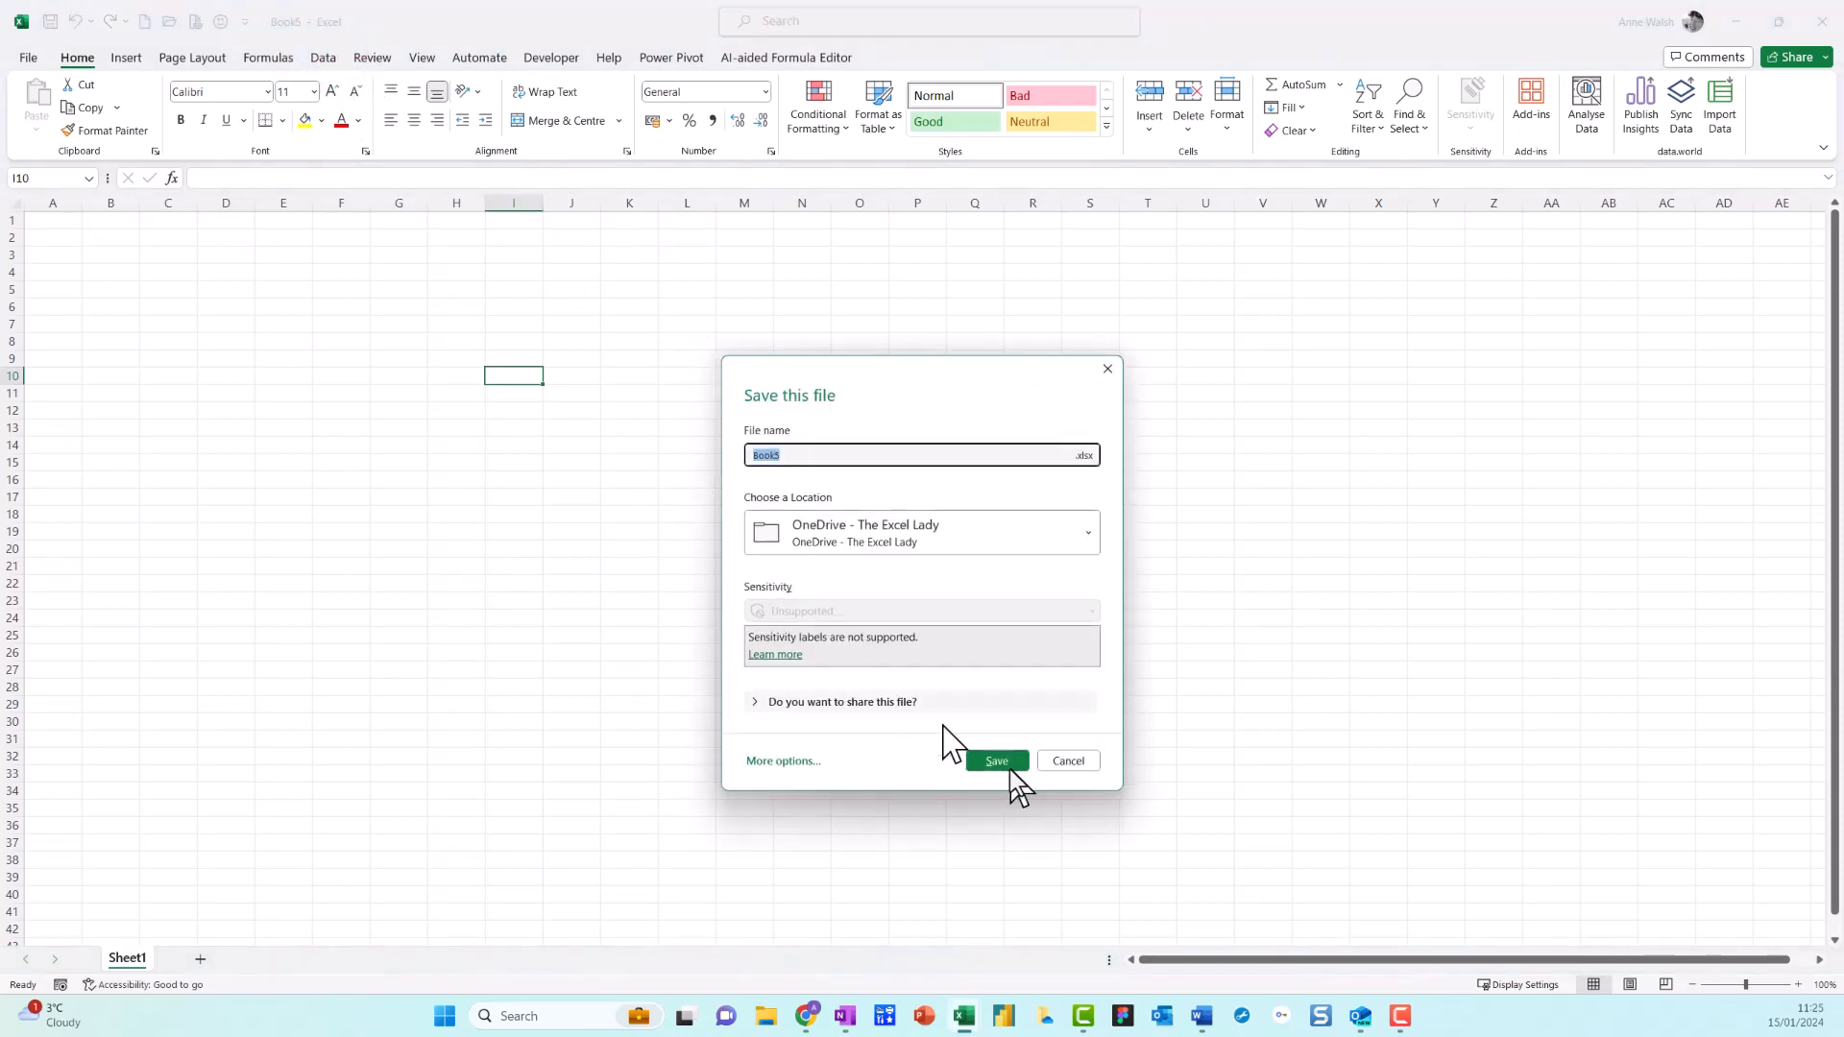
left_click(1081, 759)
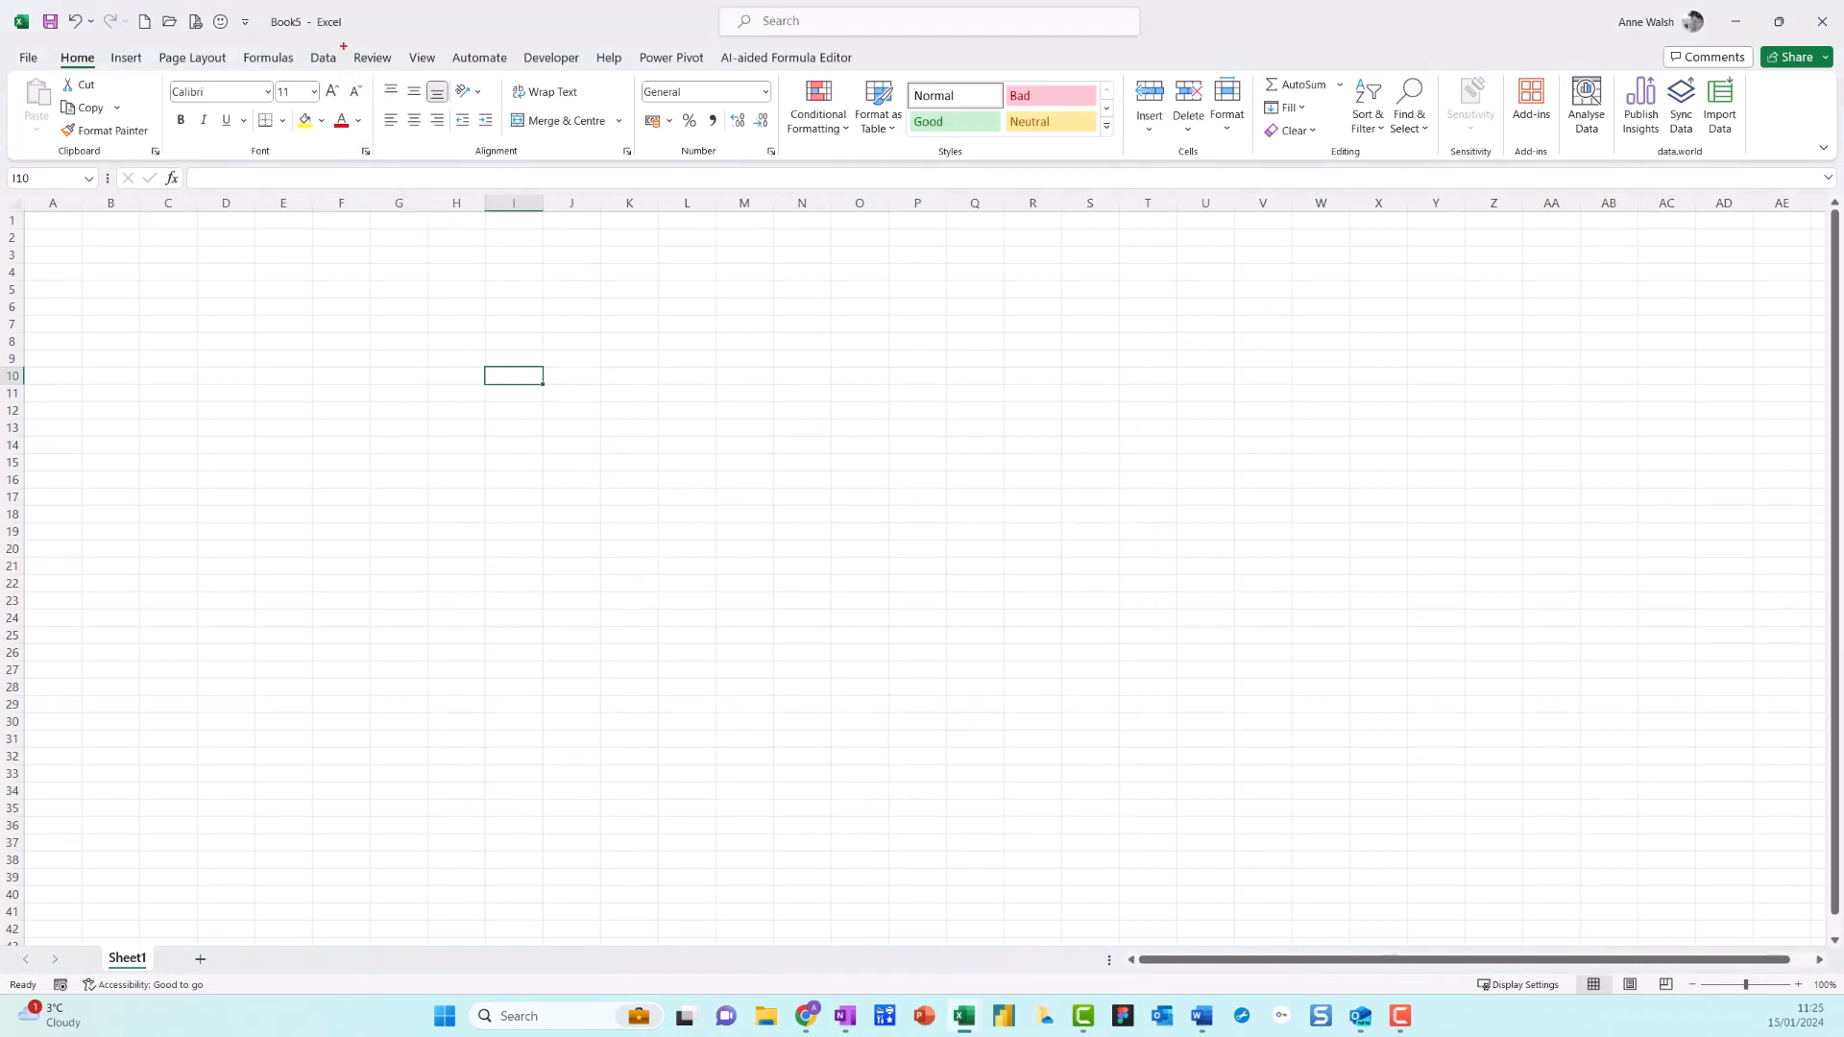
left_click_drag(343, 45, 338, 44)
key("Escape")
Import data from the Excel workbook "Remove blank rows and column in Excel - using Power Query" in the Website folder
left_click(325, 58)
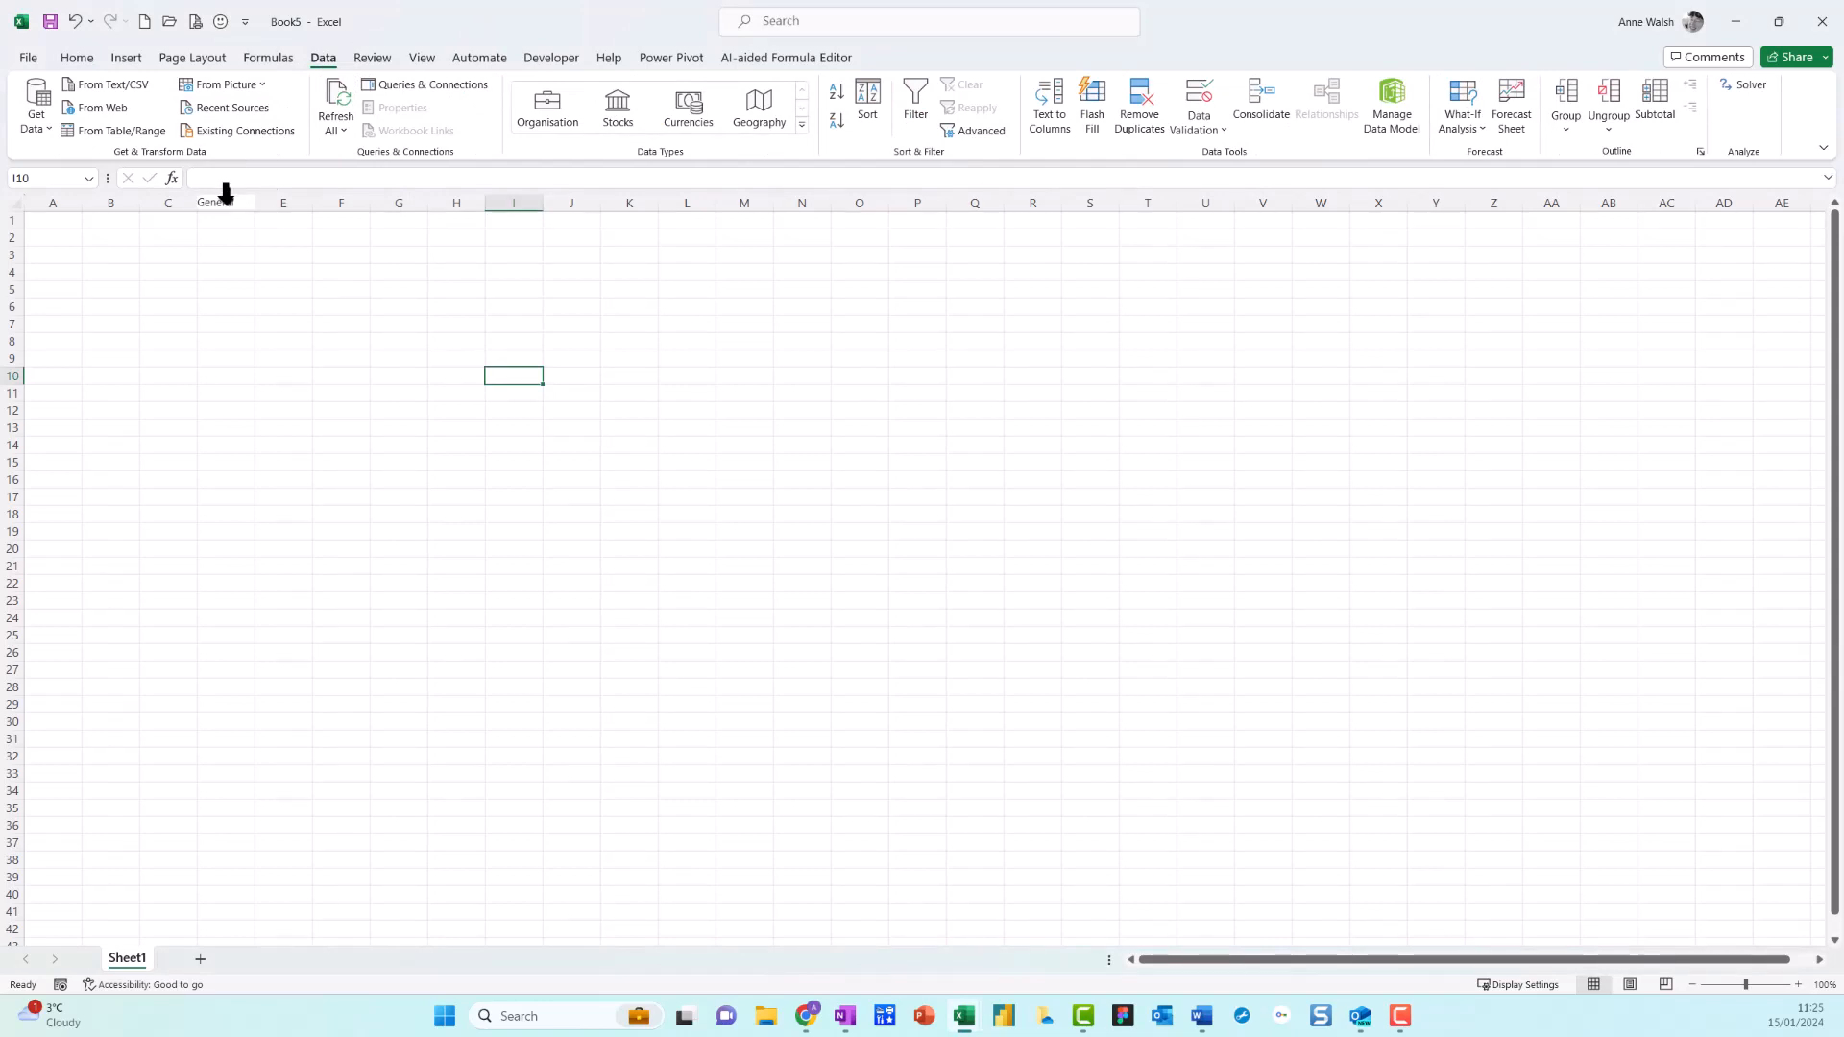
mouse_move(58, 71)
left_mouse_down()
mouse_move(17, 142)
mouse_move(68, 77)
left_mouse_up()
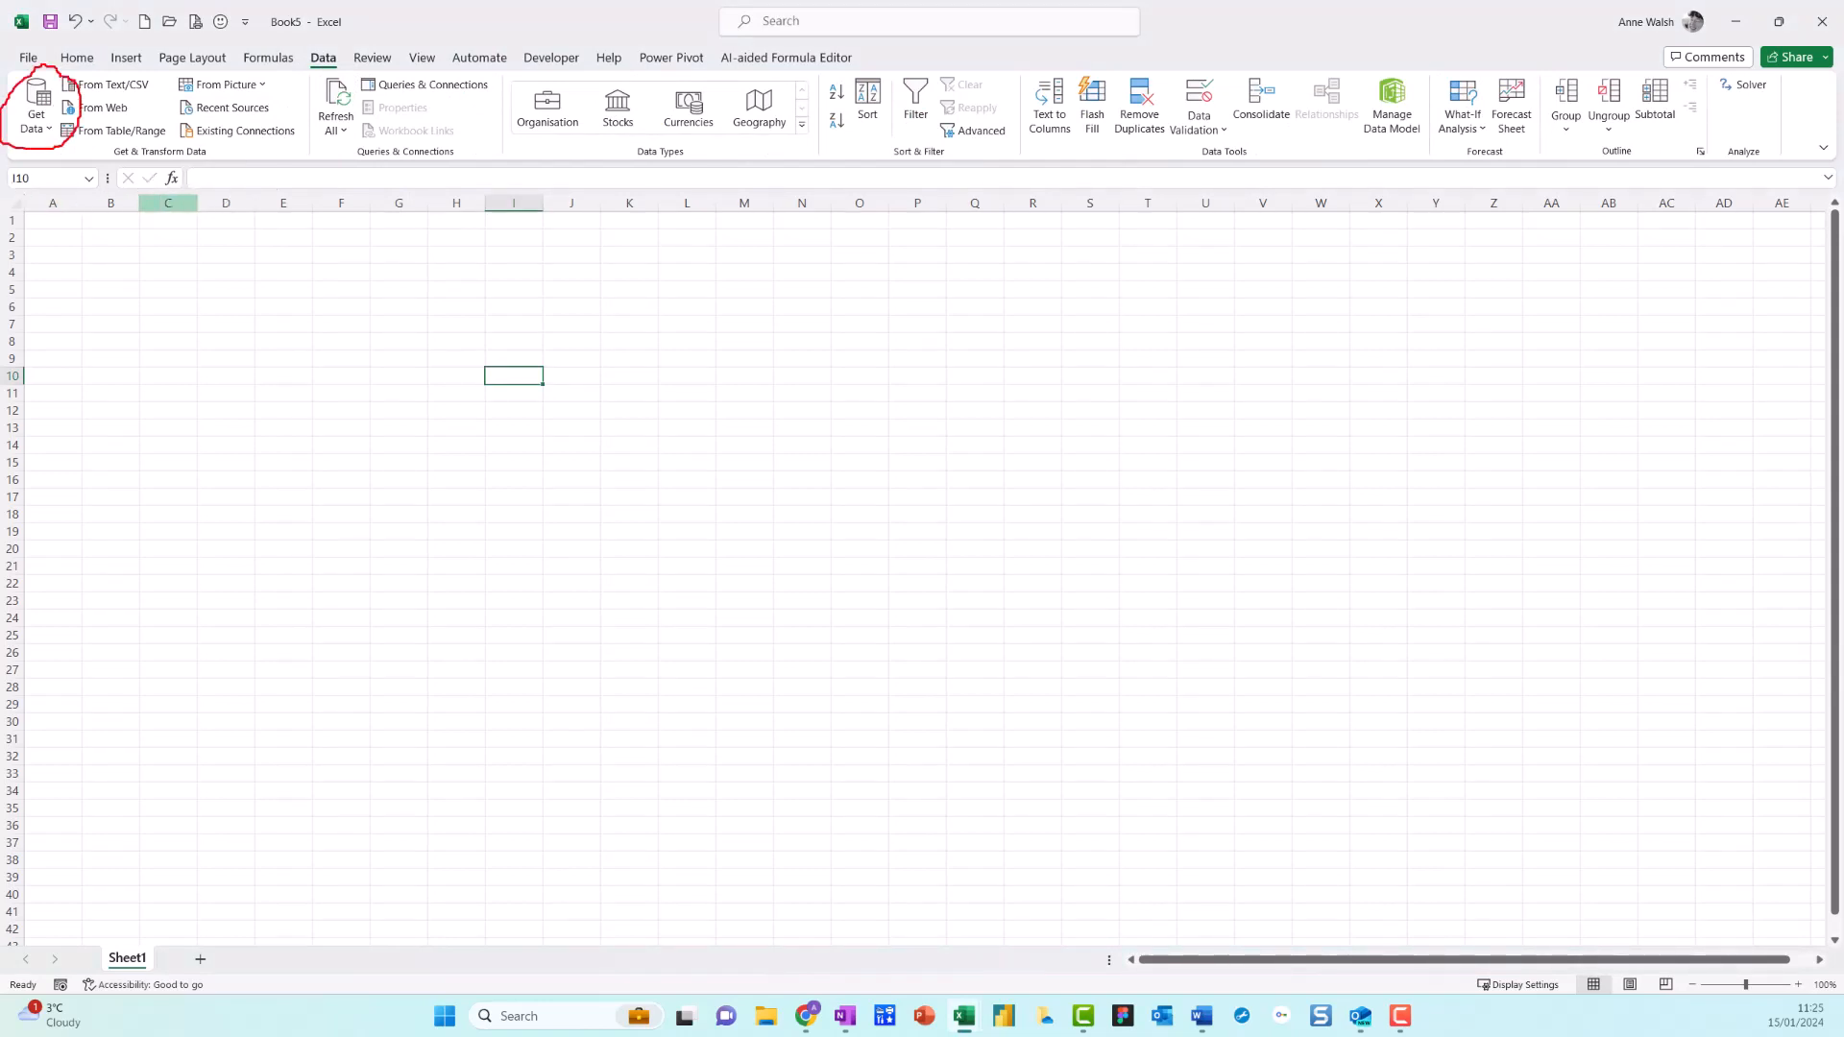
left_click(46, 123)
mouse_move(52, 157)
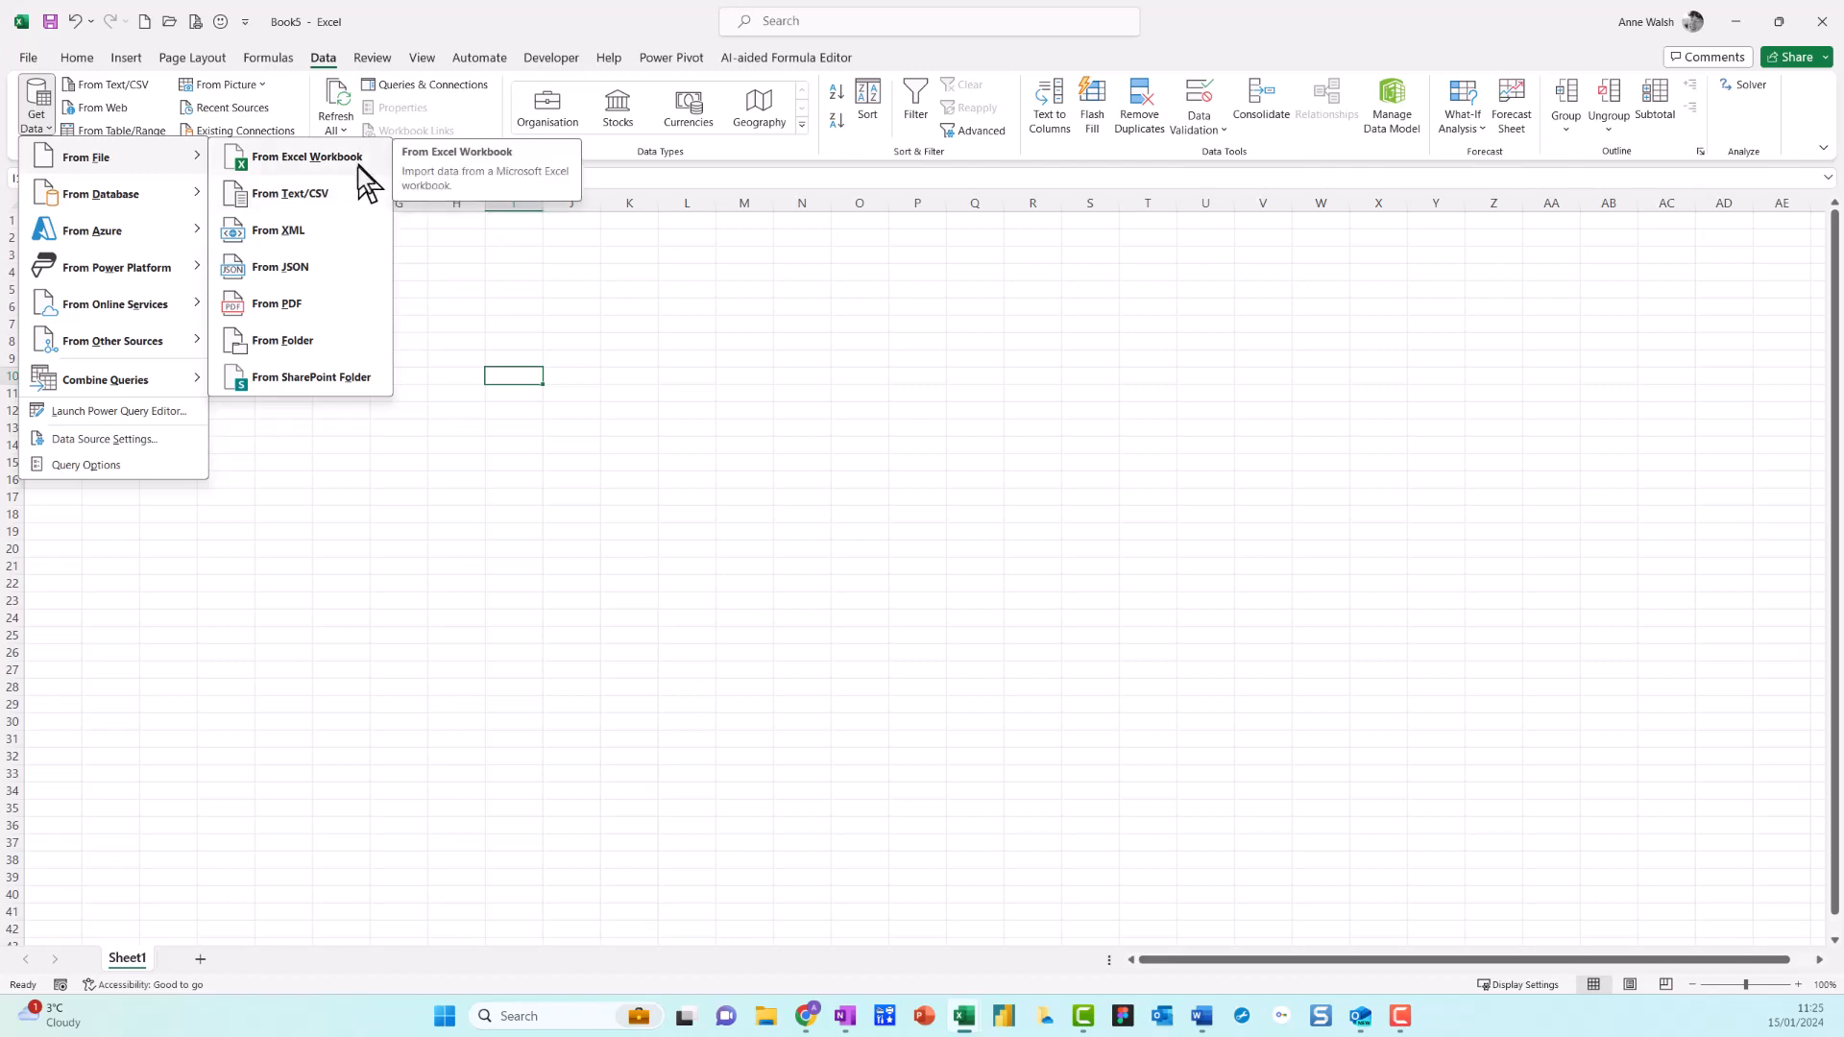
left_click(361, 165)
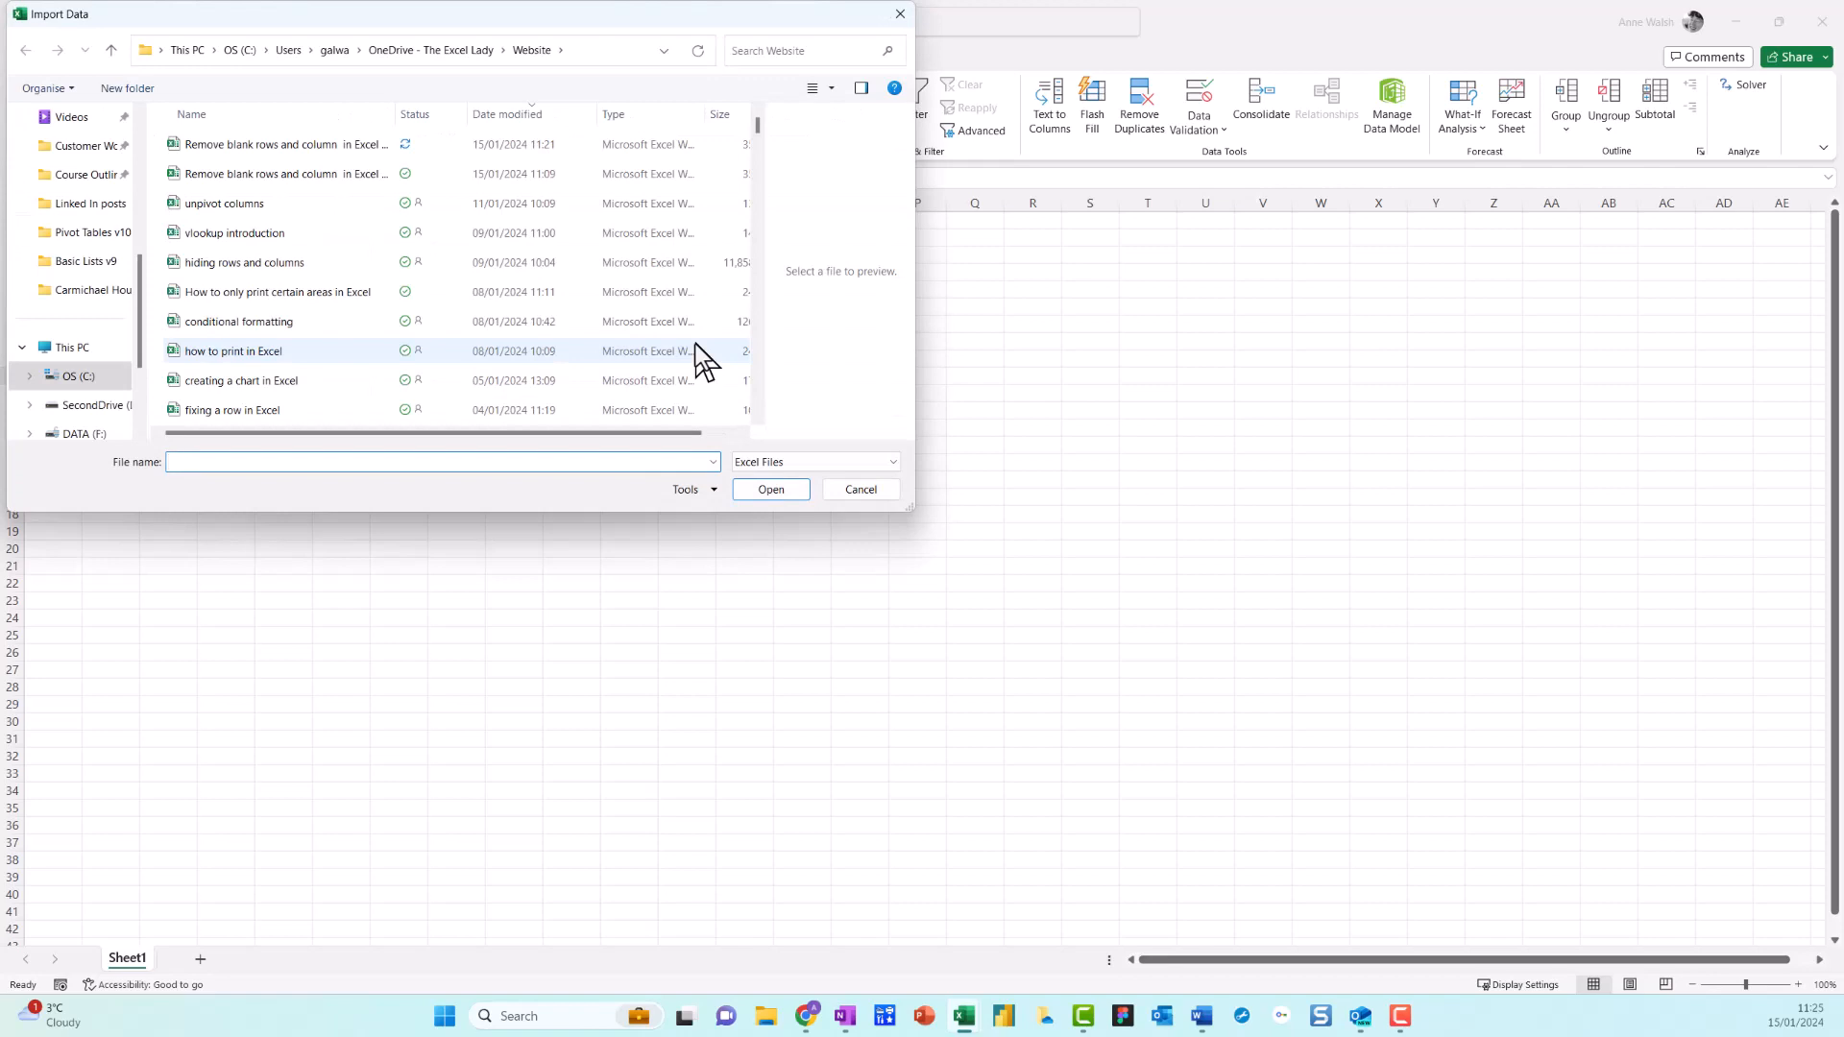
left_click_drag(396, 114, 519, 113)
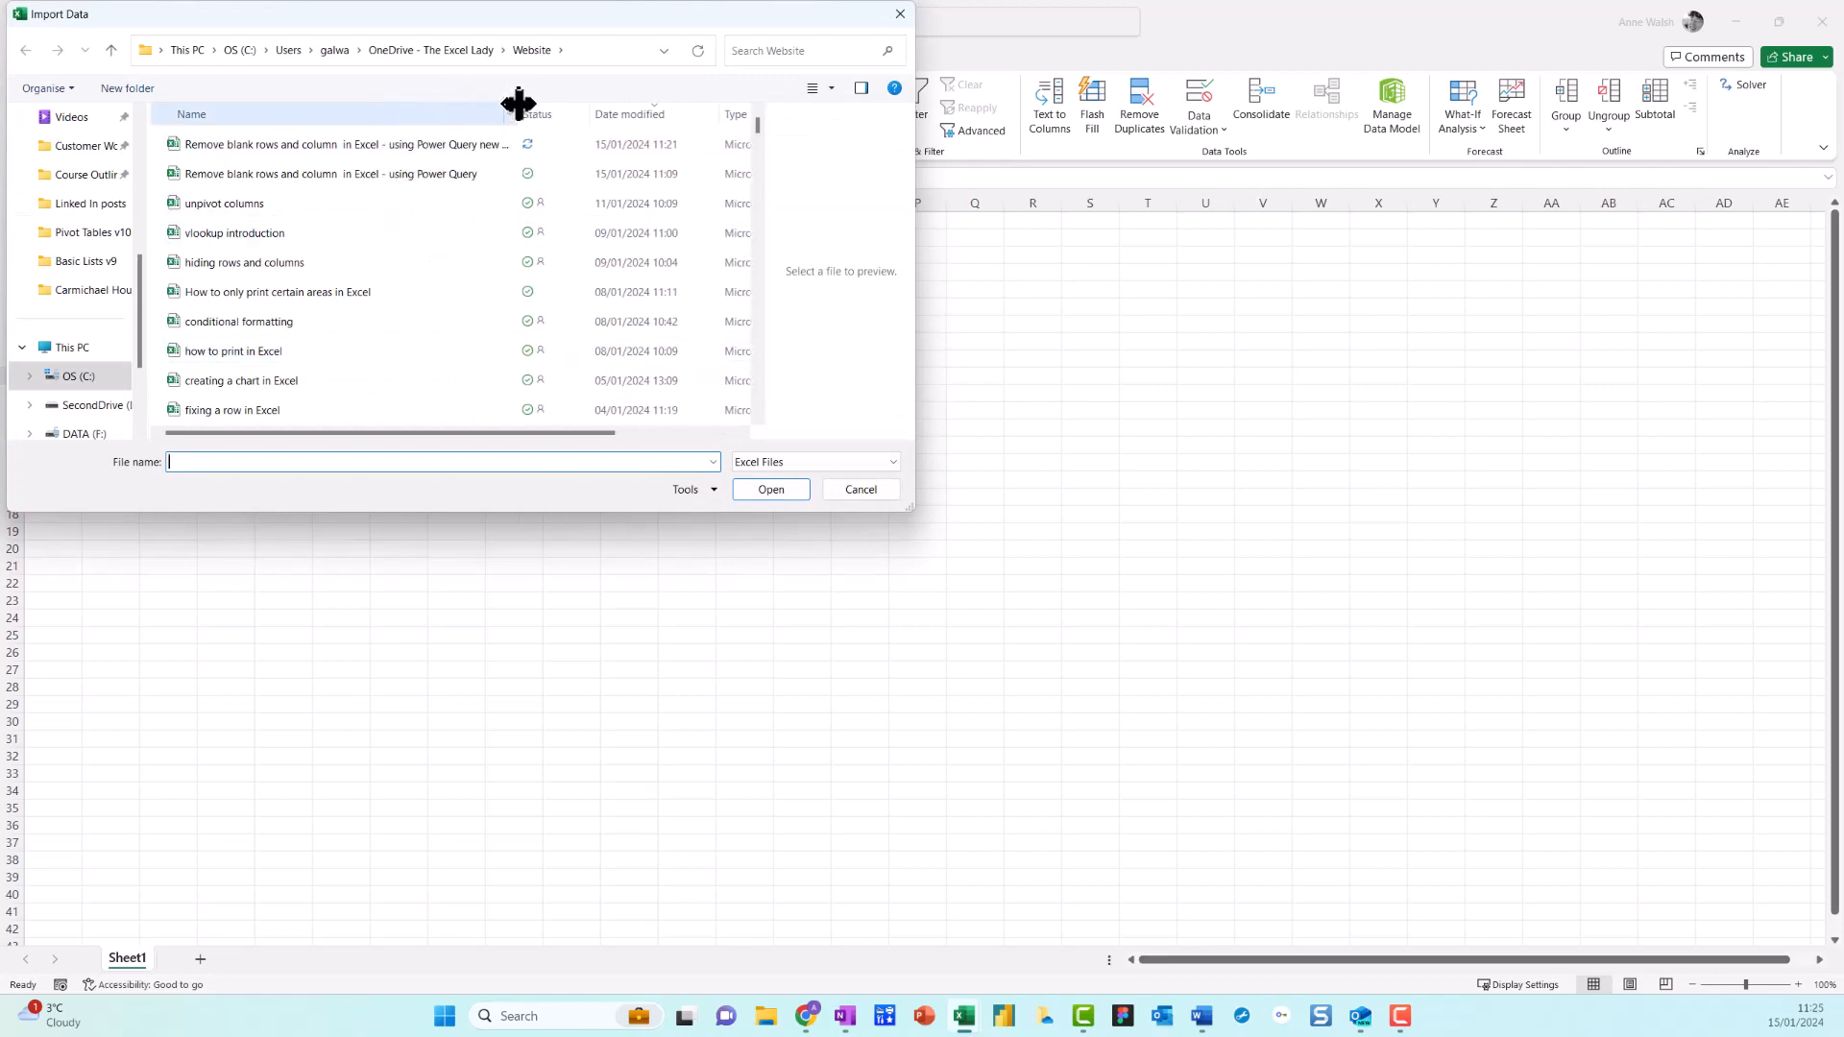
left_click(451, 188)
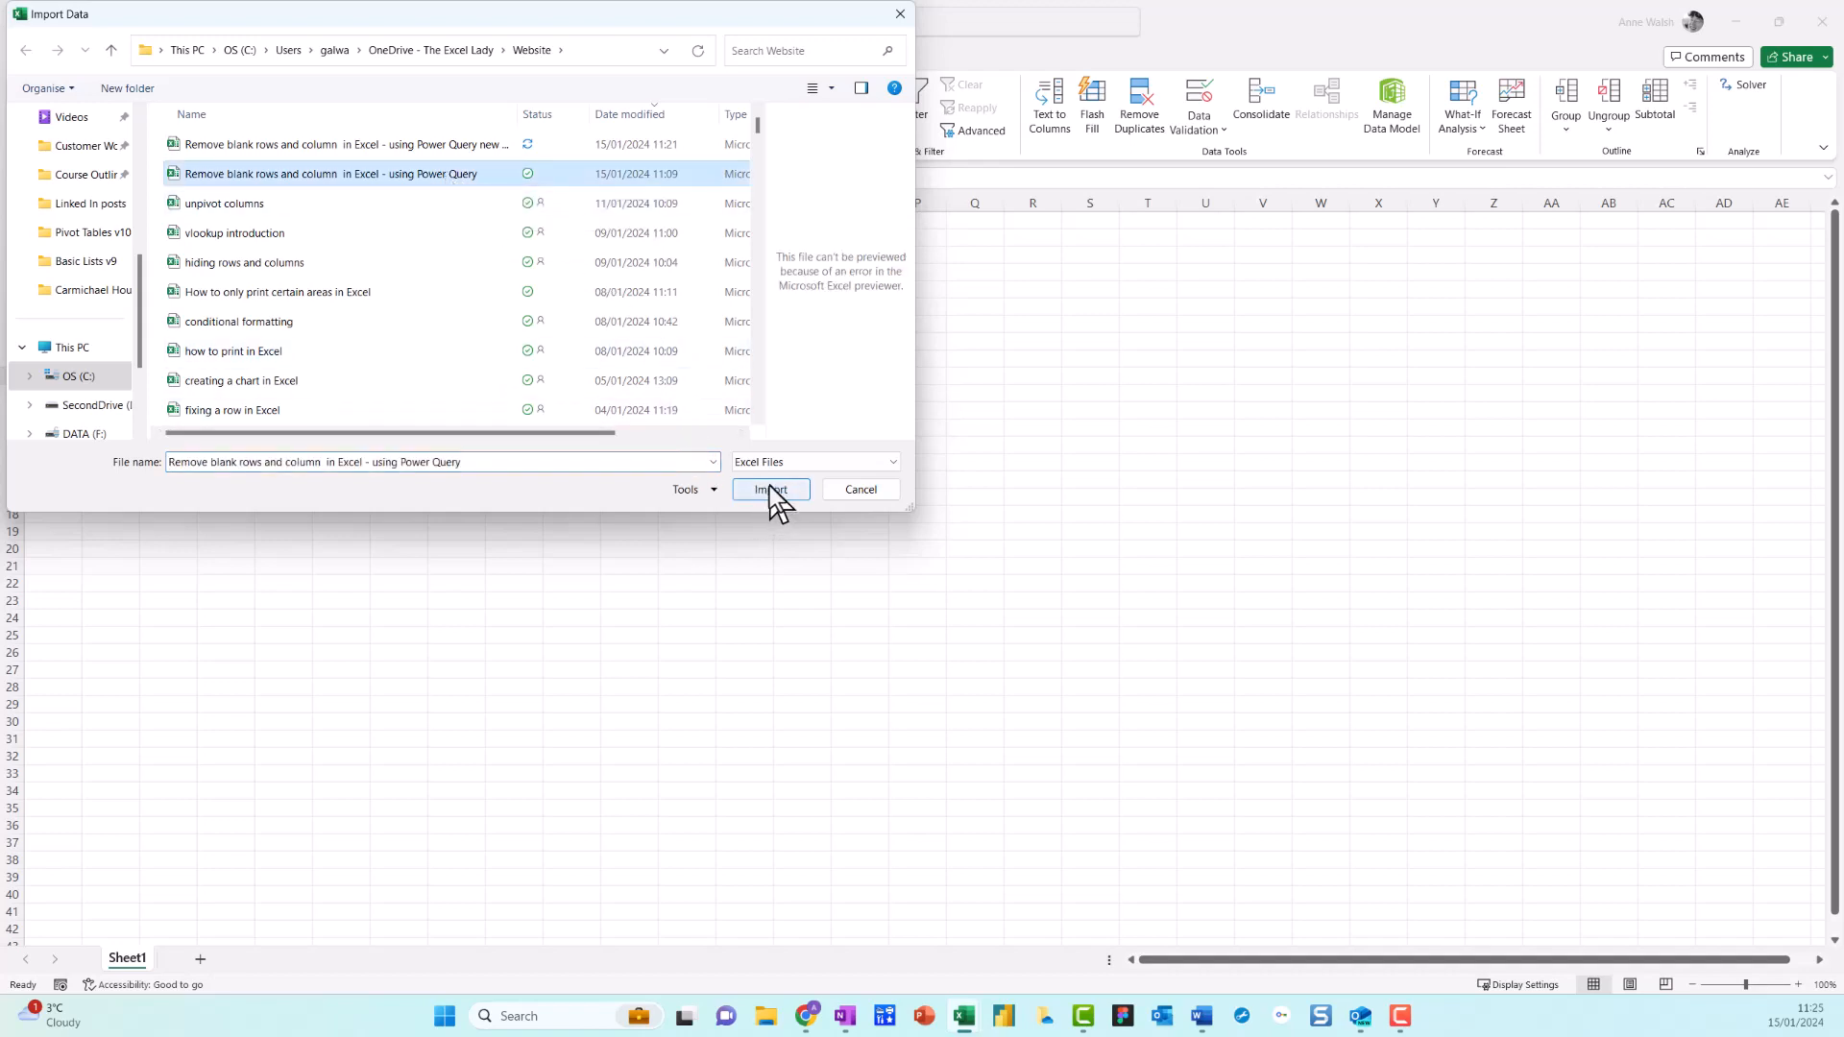
key("ctrl+2")
mouse_move(803, 461)
left_mouse_down()
mouse_move(722, 467)
mouse_move(825, 451)
mouse_move(756, 428)
left_mouse_up()
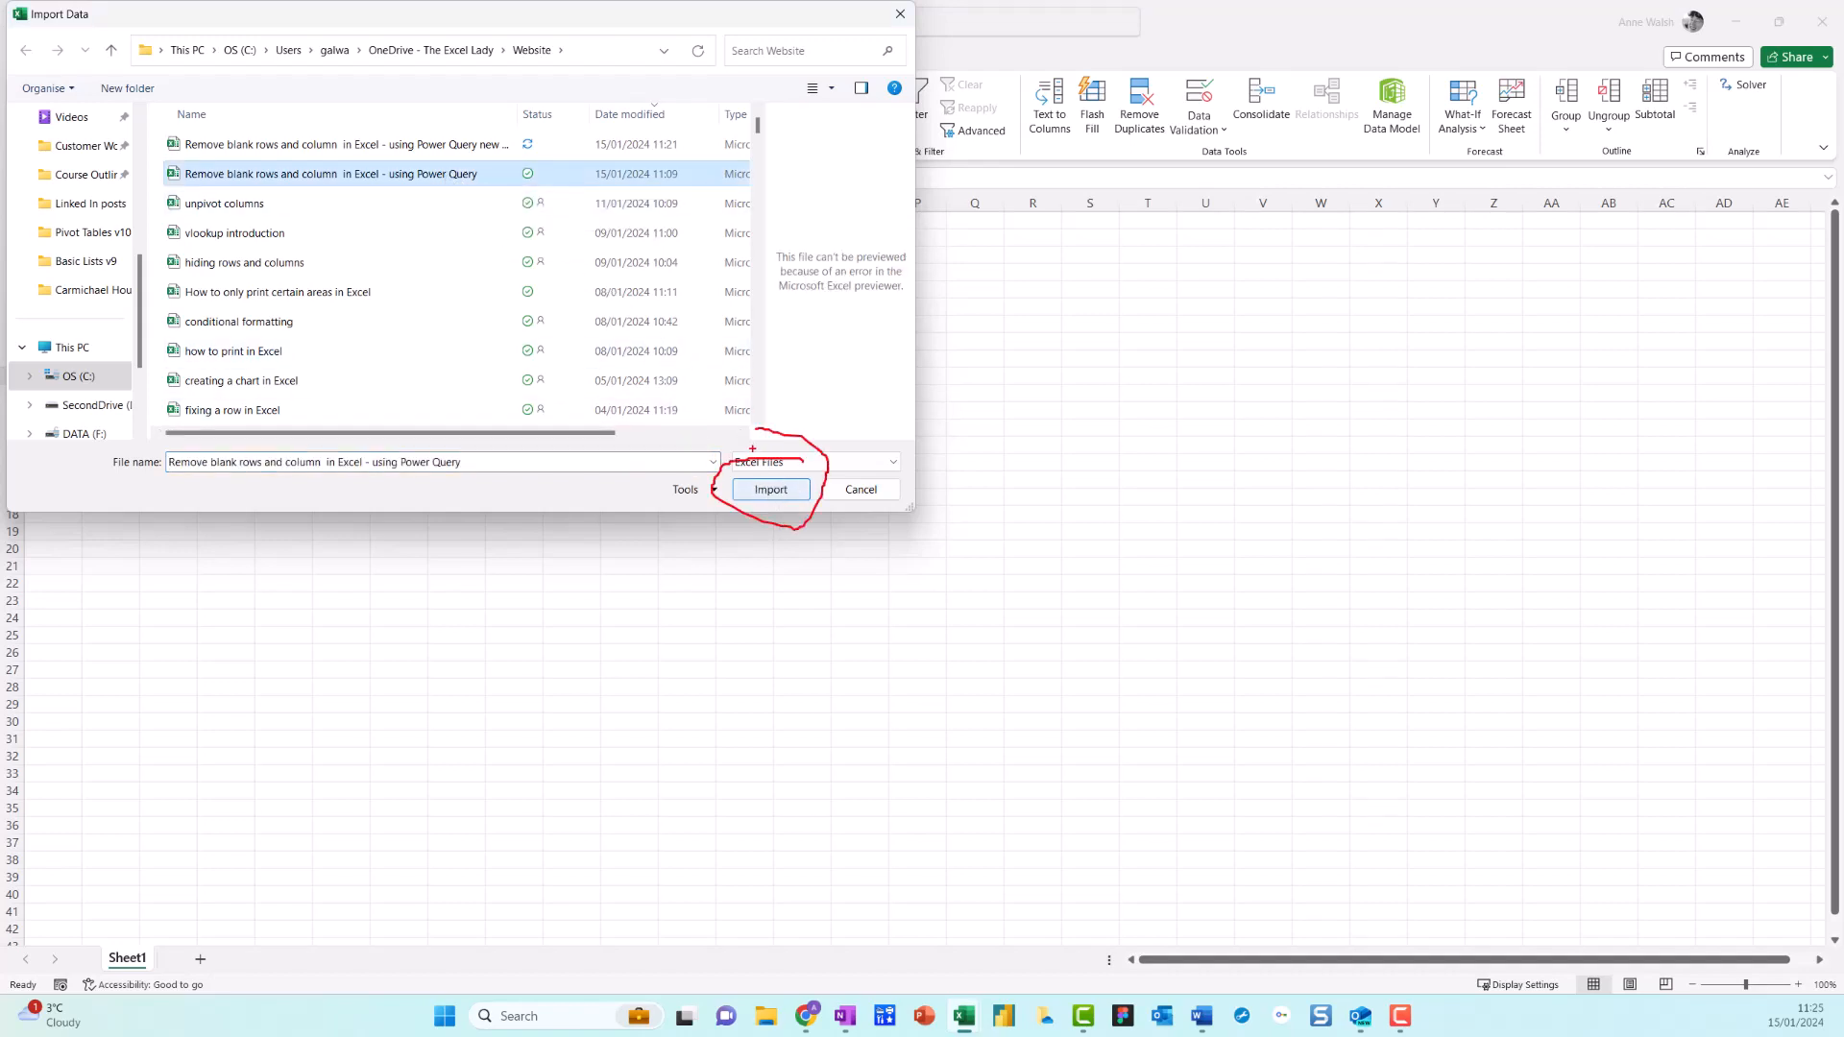
key("Escape")
left_click(764, 486)
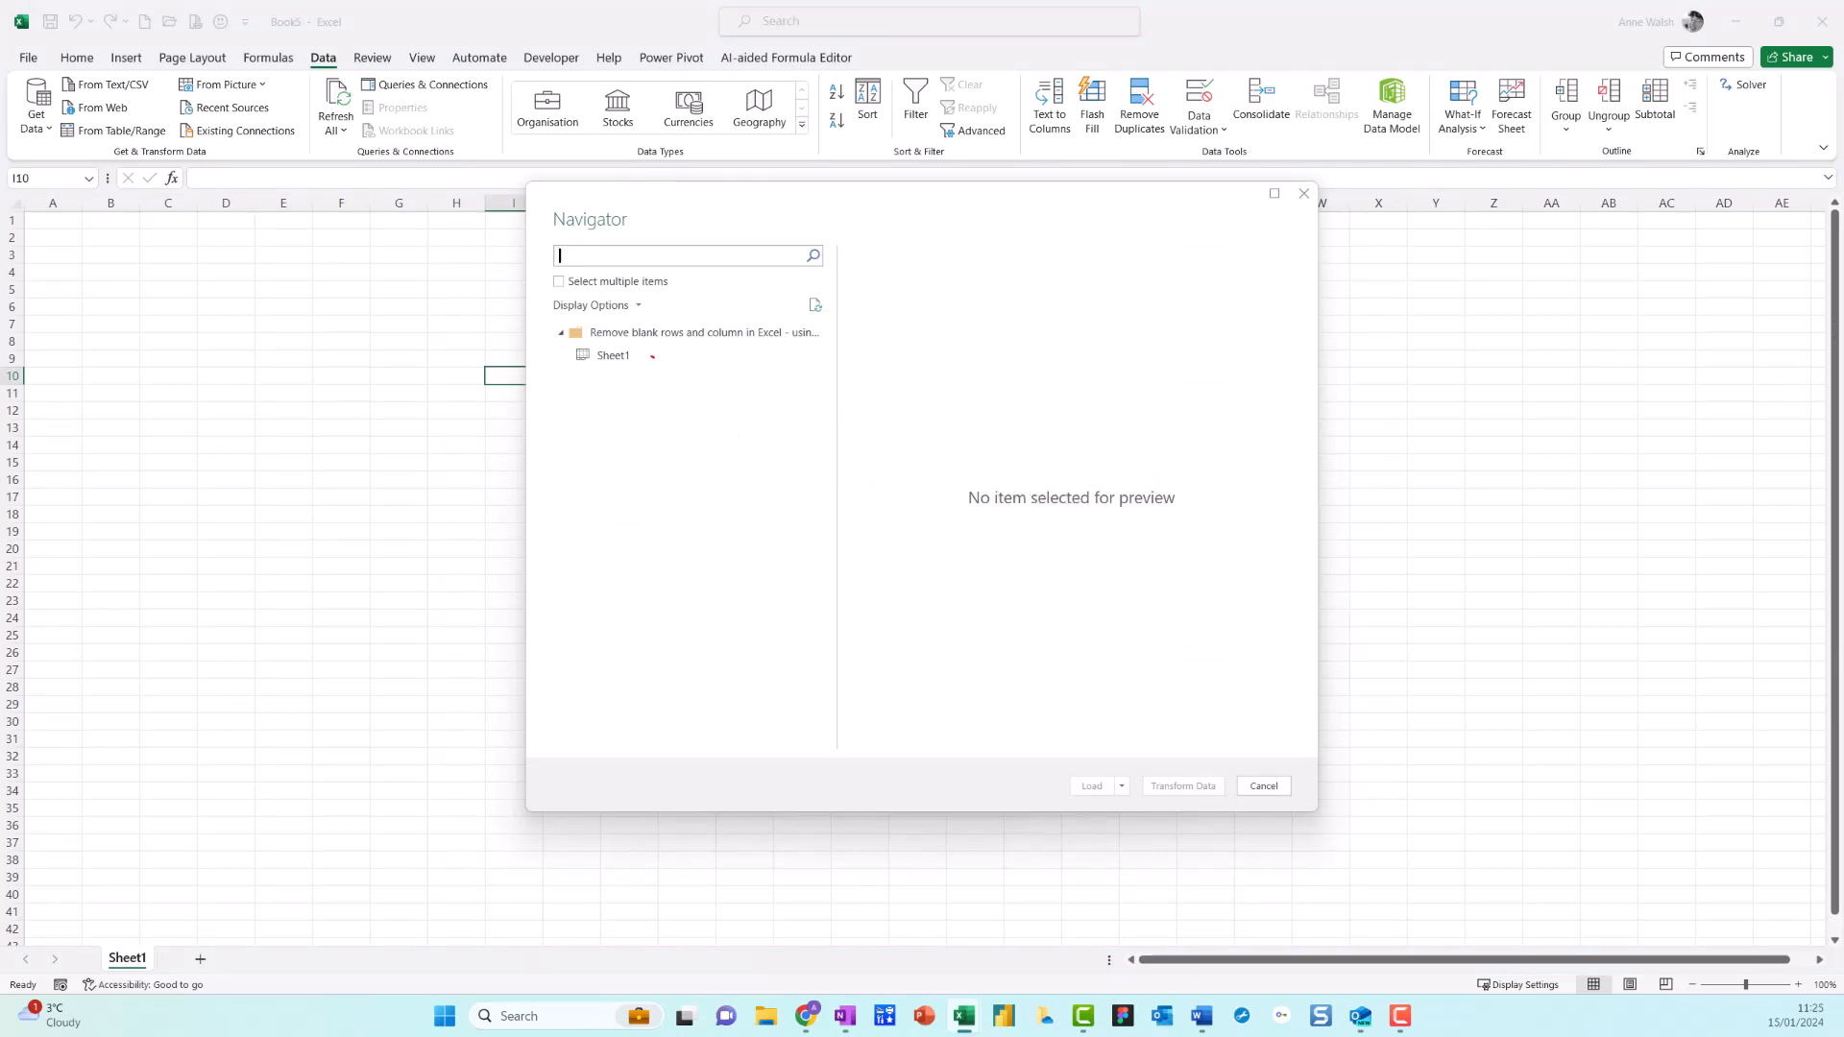
Choose Sheet1 of the imported workbook and open it for transformation in the Power Query Editor
left_click(612, 357)
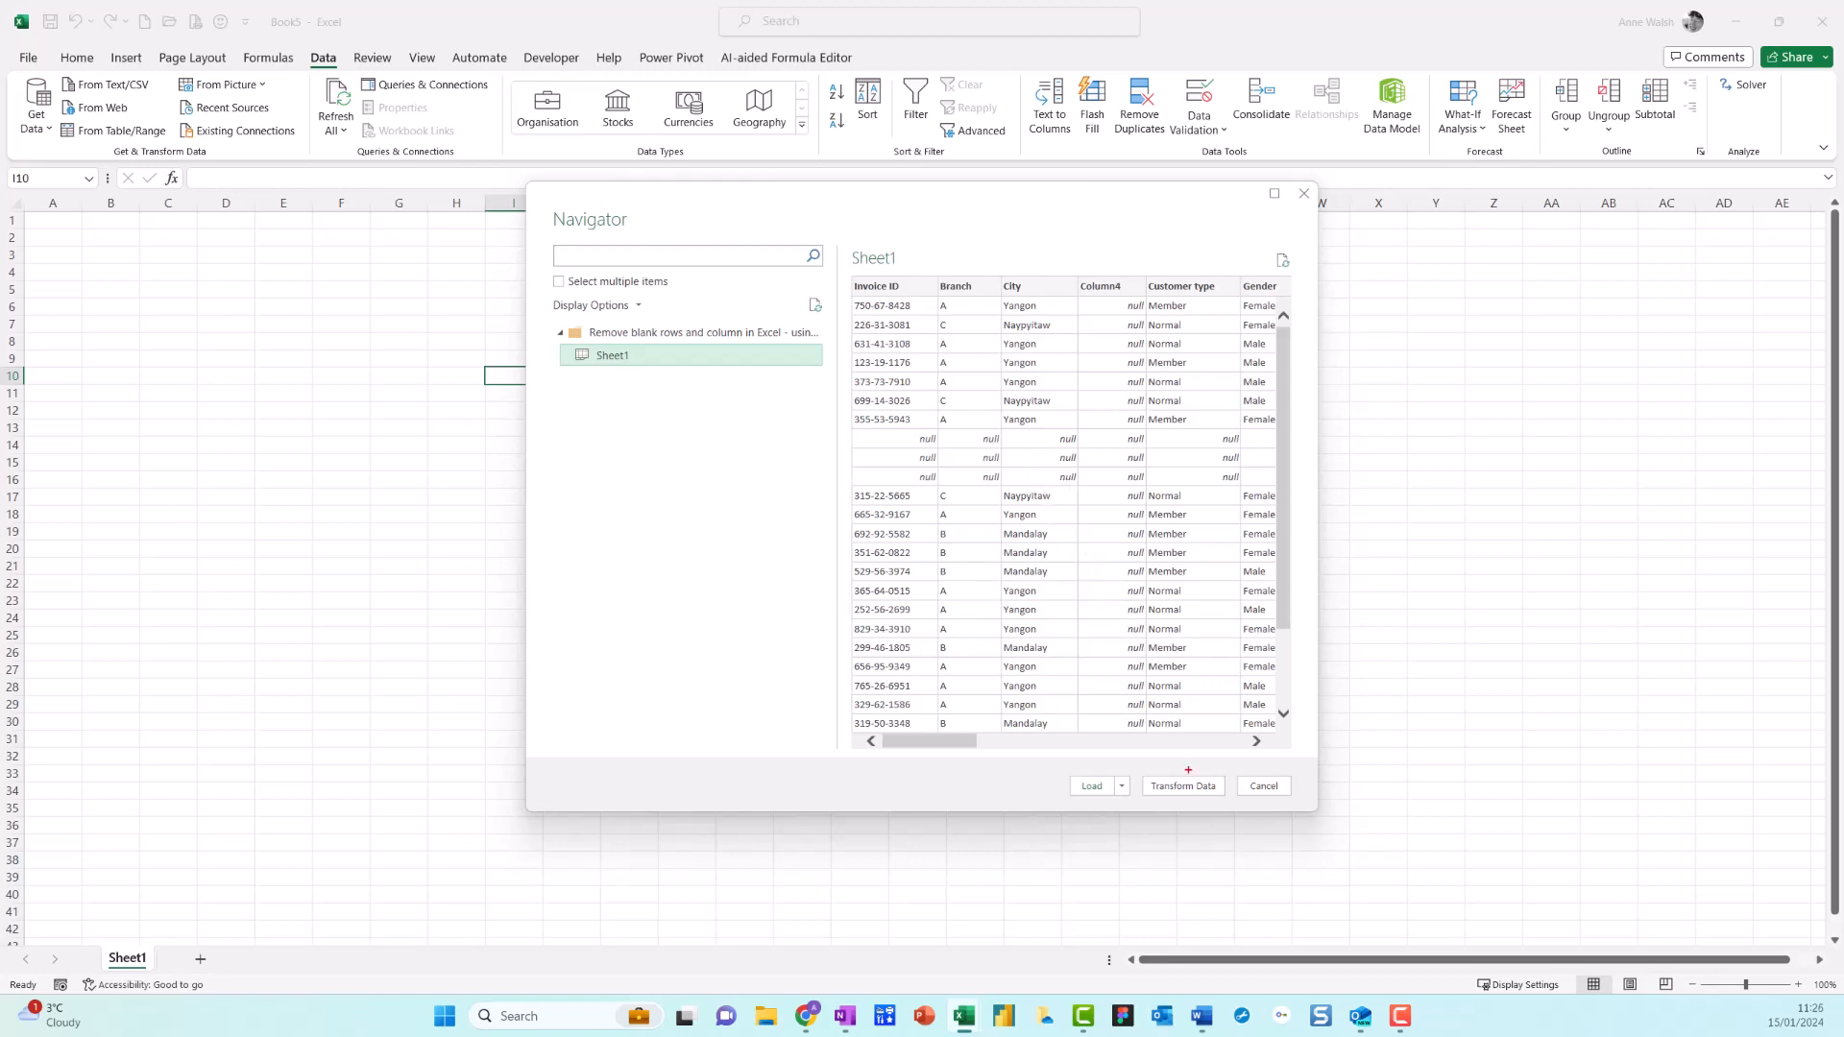
mouse_move(1201, 756)
left_mouse_down()
mouse_move(1114, 758)
mouse_move(1254, 780)
mouse_move(1165, 764)
left_mouse_up()
left_click(1185, 790)
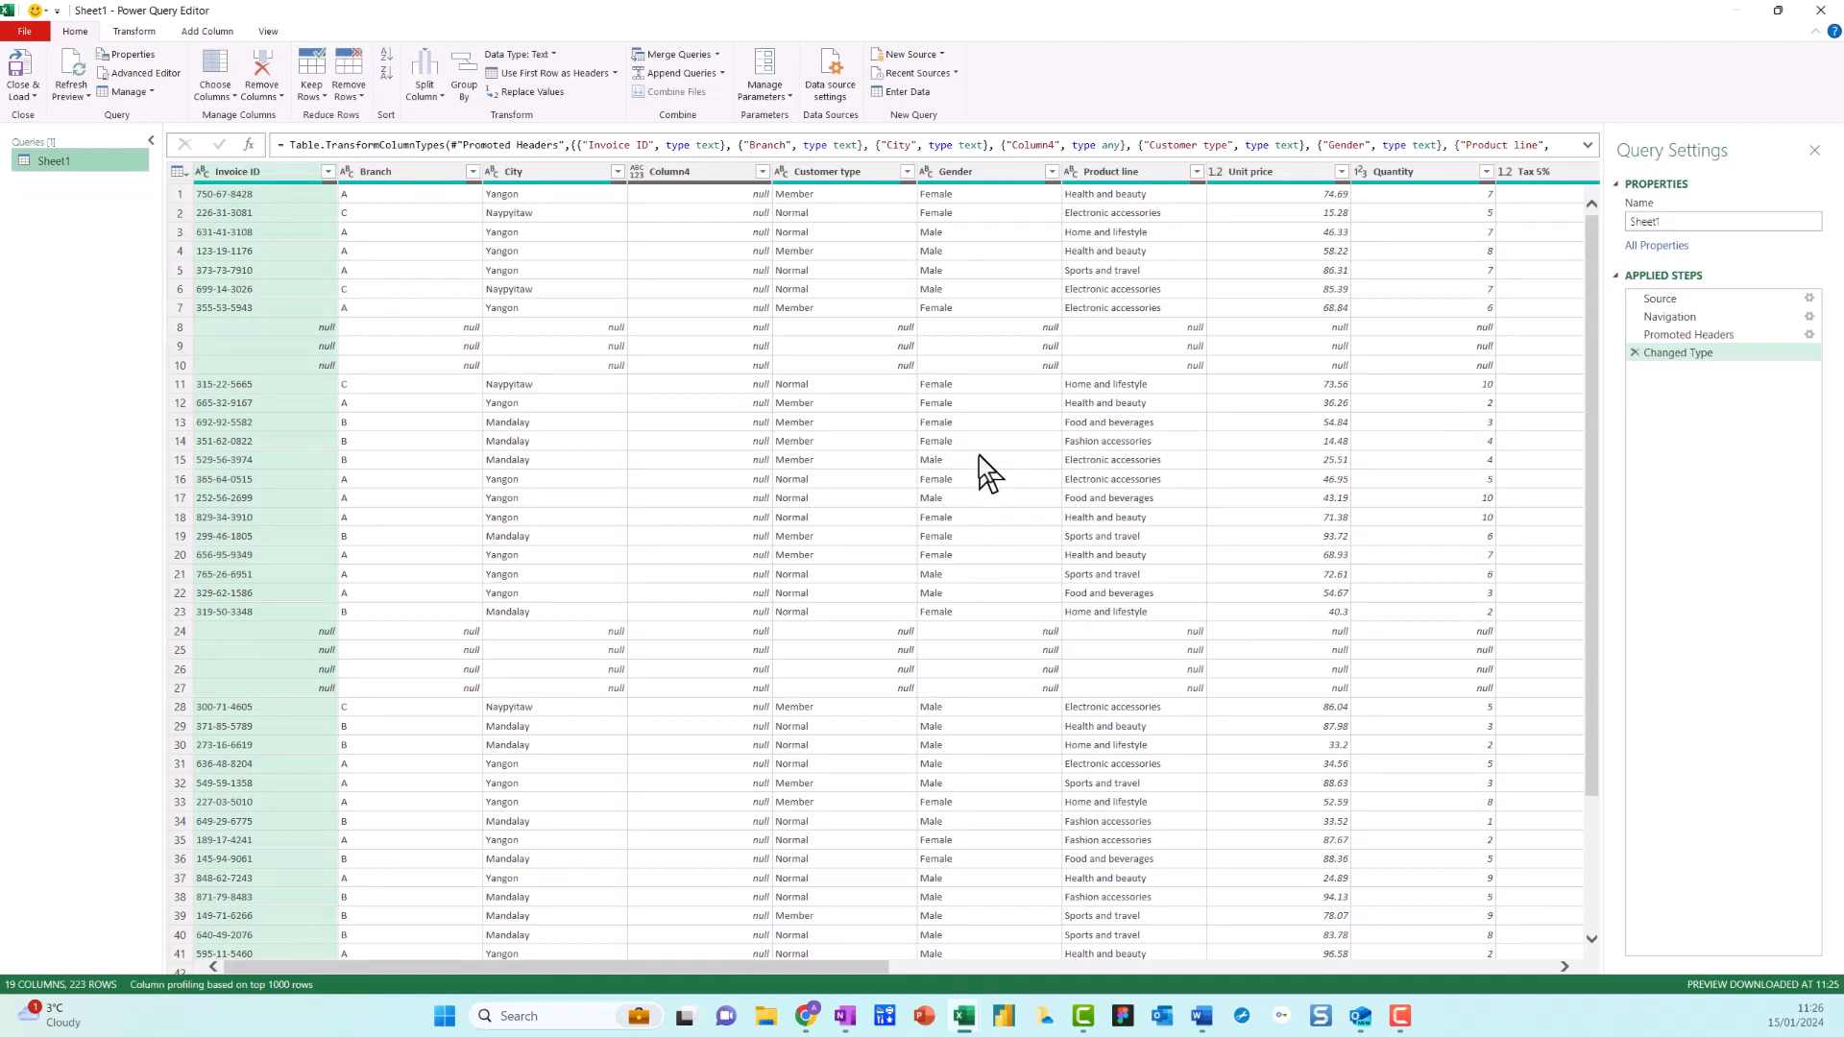
Filter out the null values in the Invoice ID column to remove the blank rows
mouse_move(1488, 310)
left_mouse_down()
mouse_move(1641, 304)
mouse_move(1593, 341)
left_mouse_up()
key("Escape")
key("ctrl+2")
mouse_move(352, 160)
left_mouse_down()
mouse_move(293, 184)
mouse_move(371, 162)
left_mouse_up()
key("Escape")
left_click(328, 172)
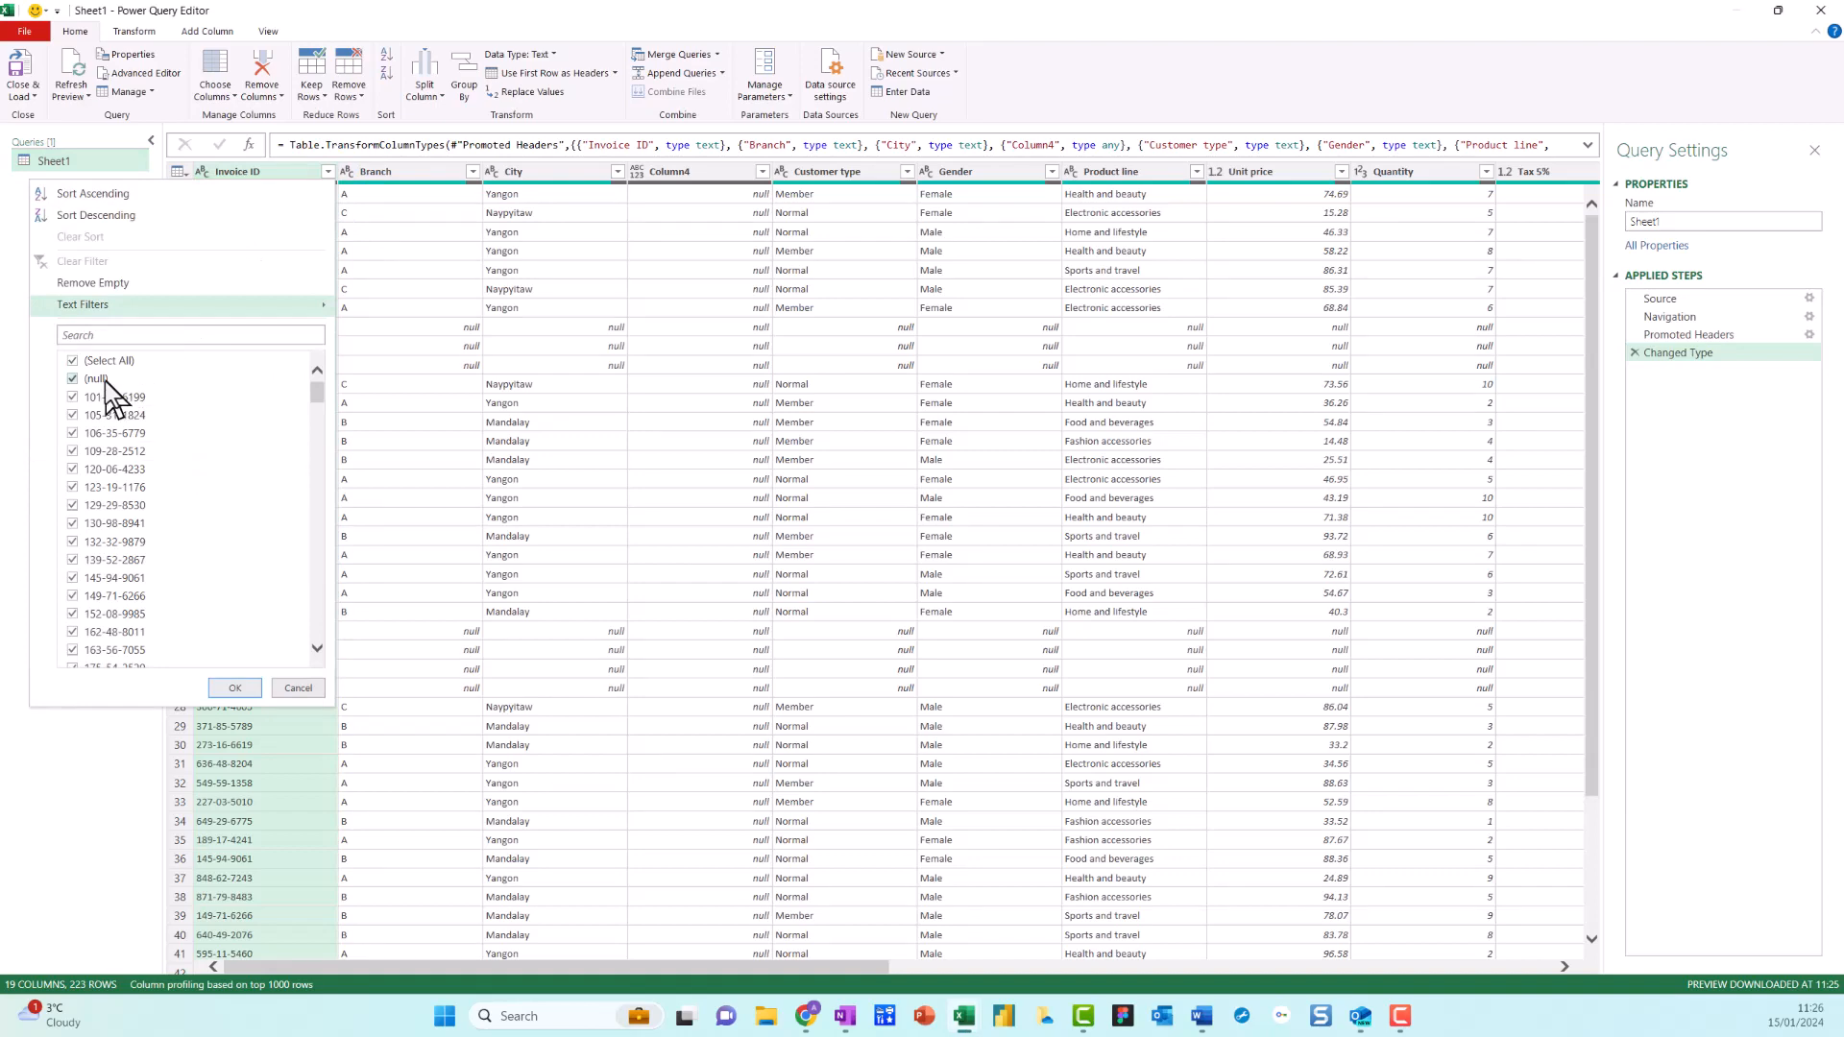
left_click(102, 379)
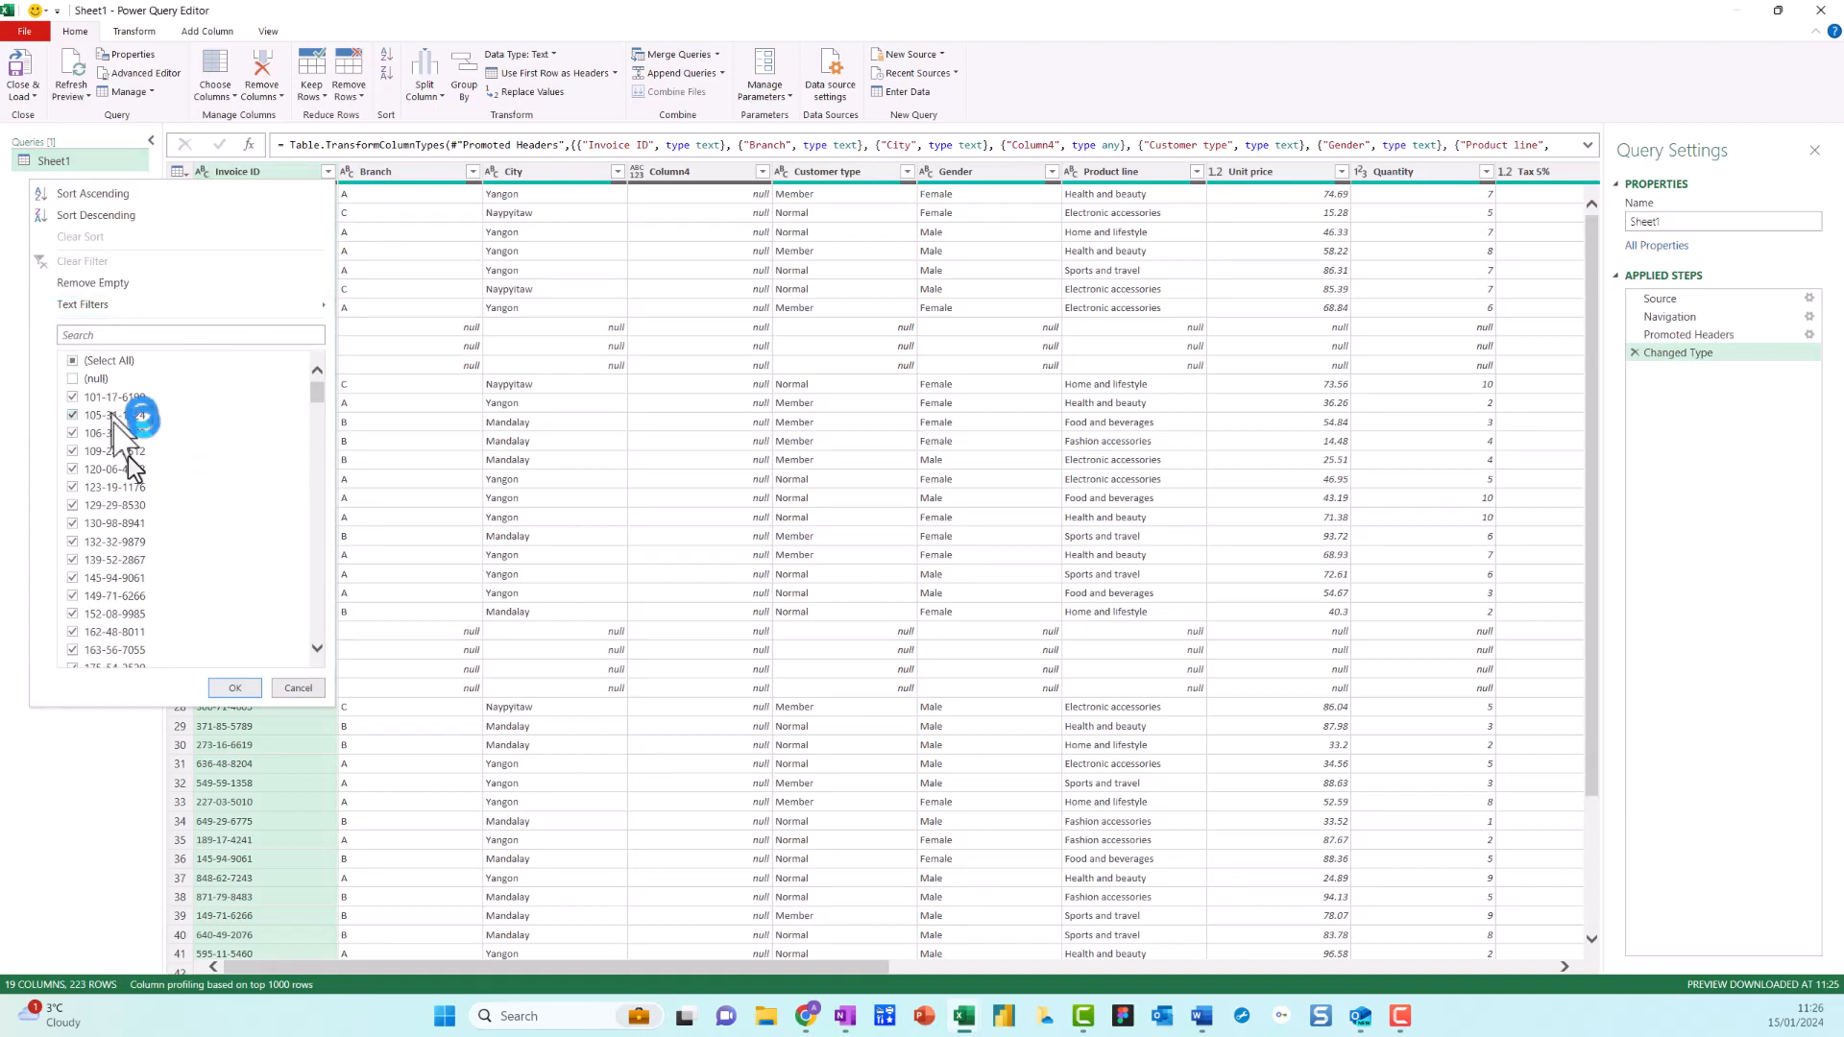
left_click(233, 687)
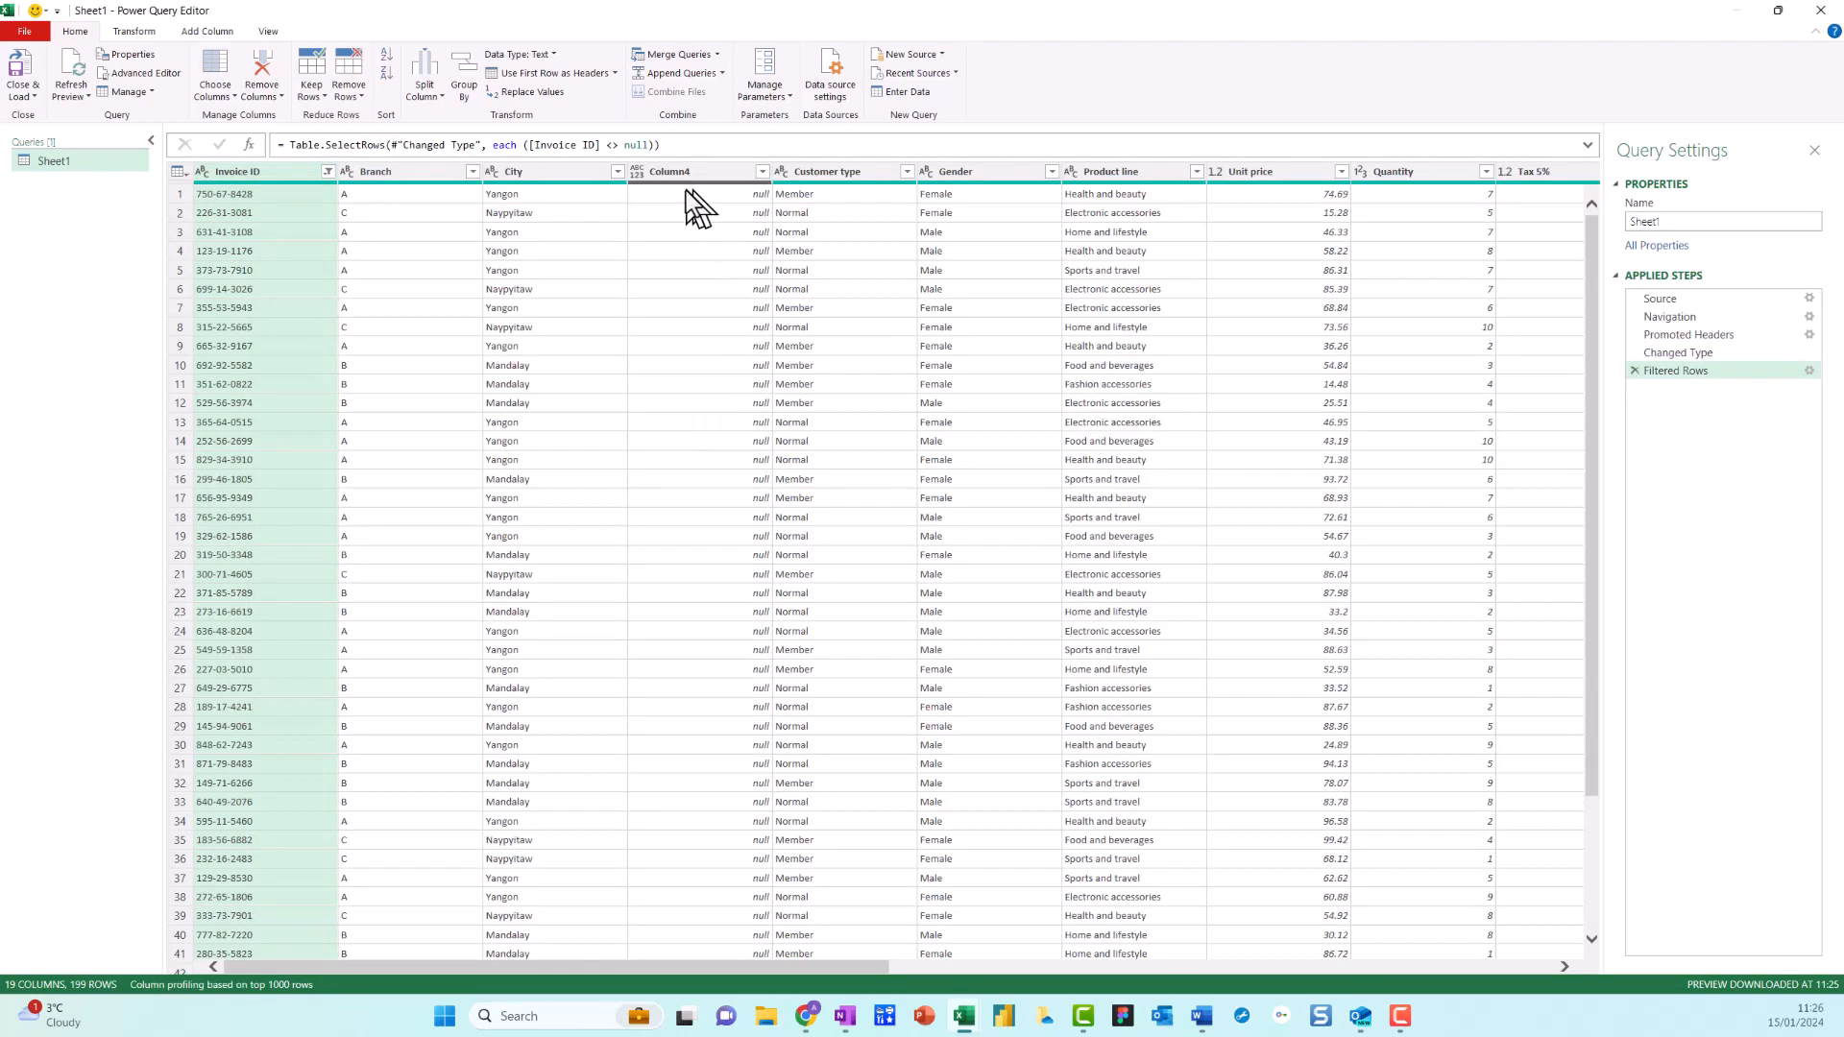
Check the filter values of Column4, between City and Customer type, and remove that column
left_click(765, 172)
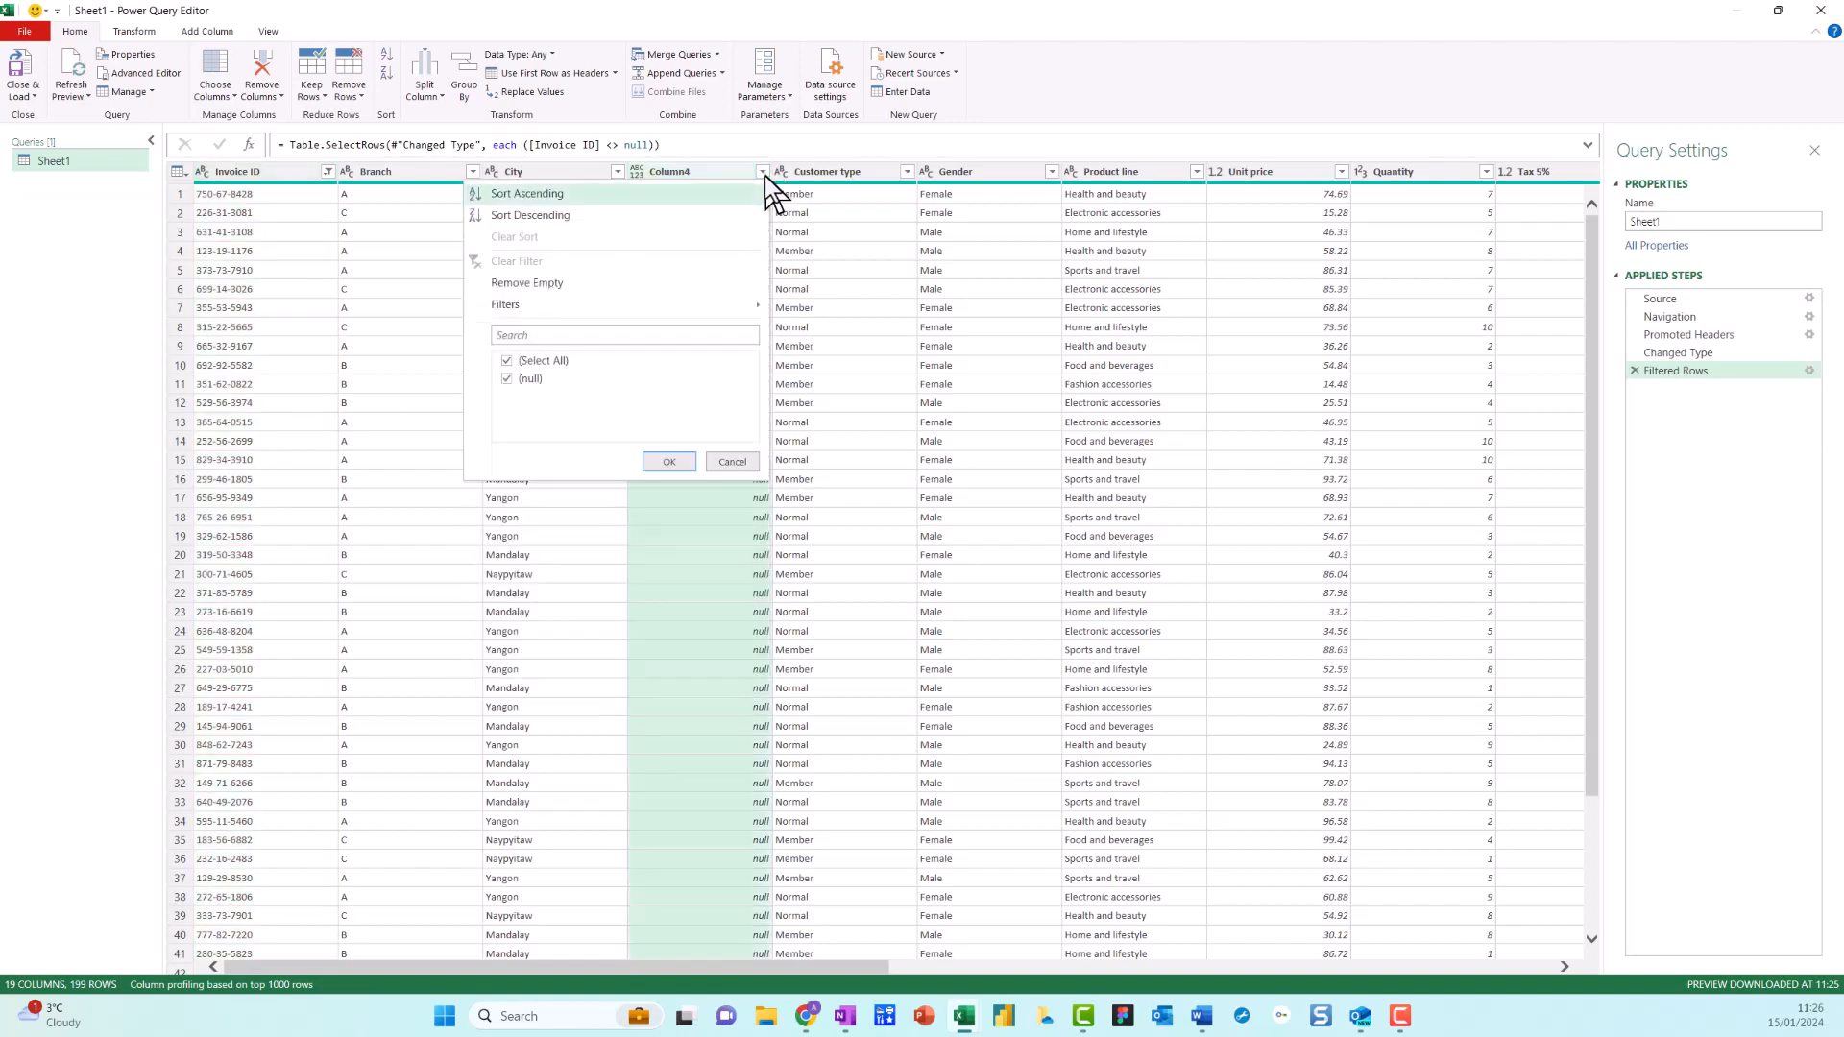
left_click(764, 176)
right_click(705, 176)
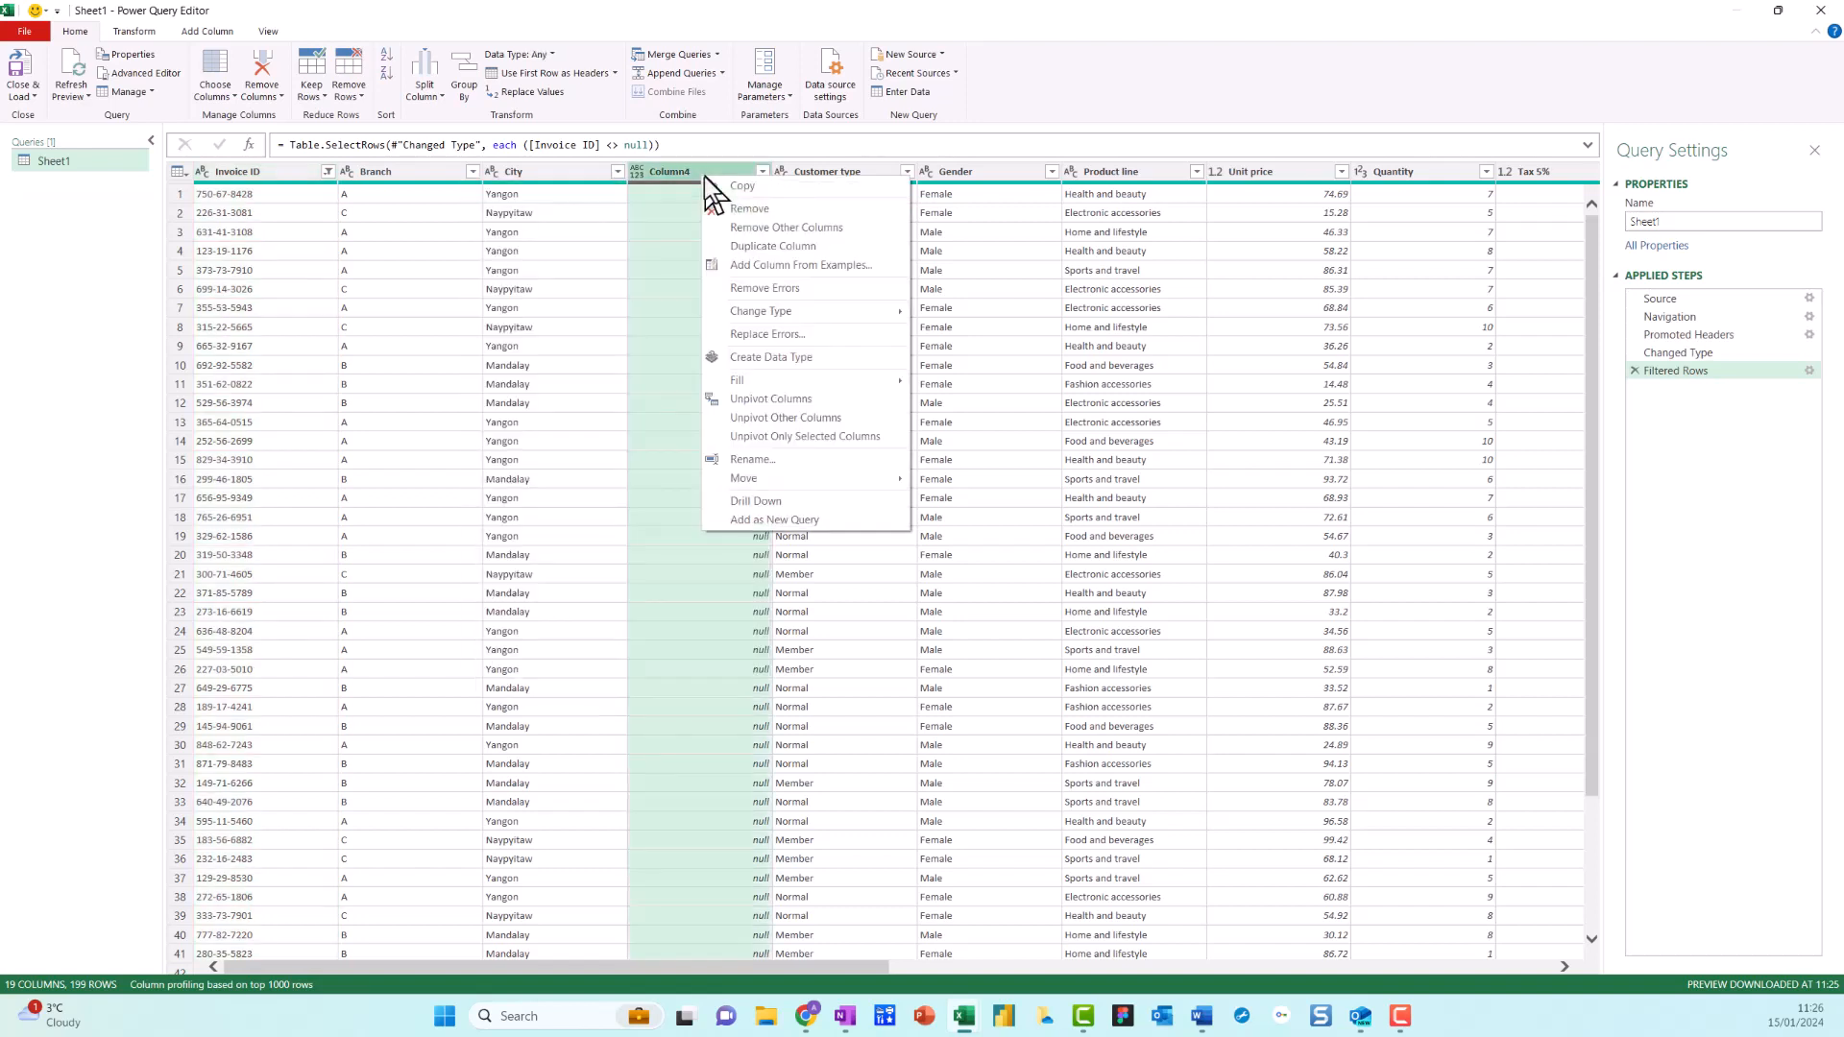
left_click(745, 209)
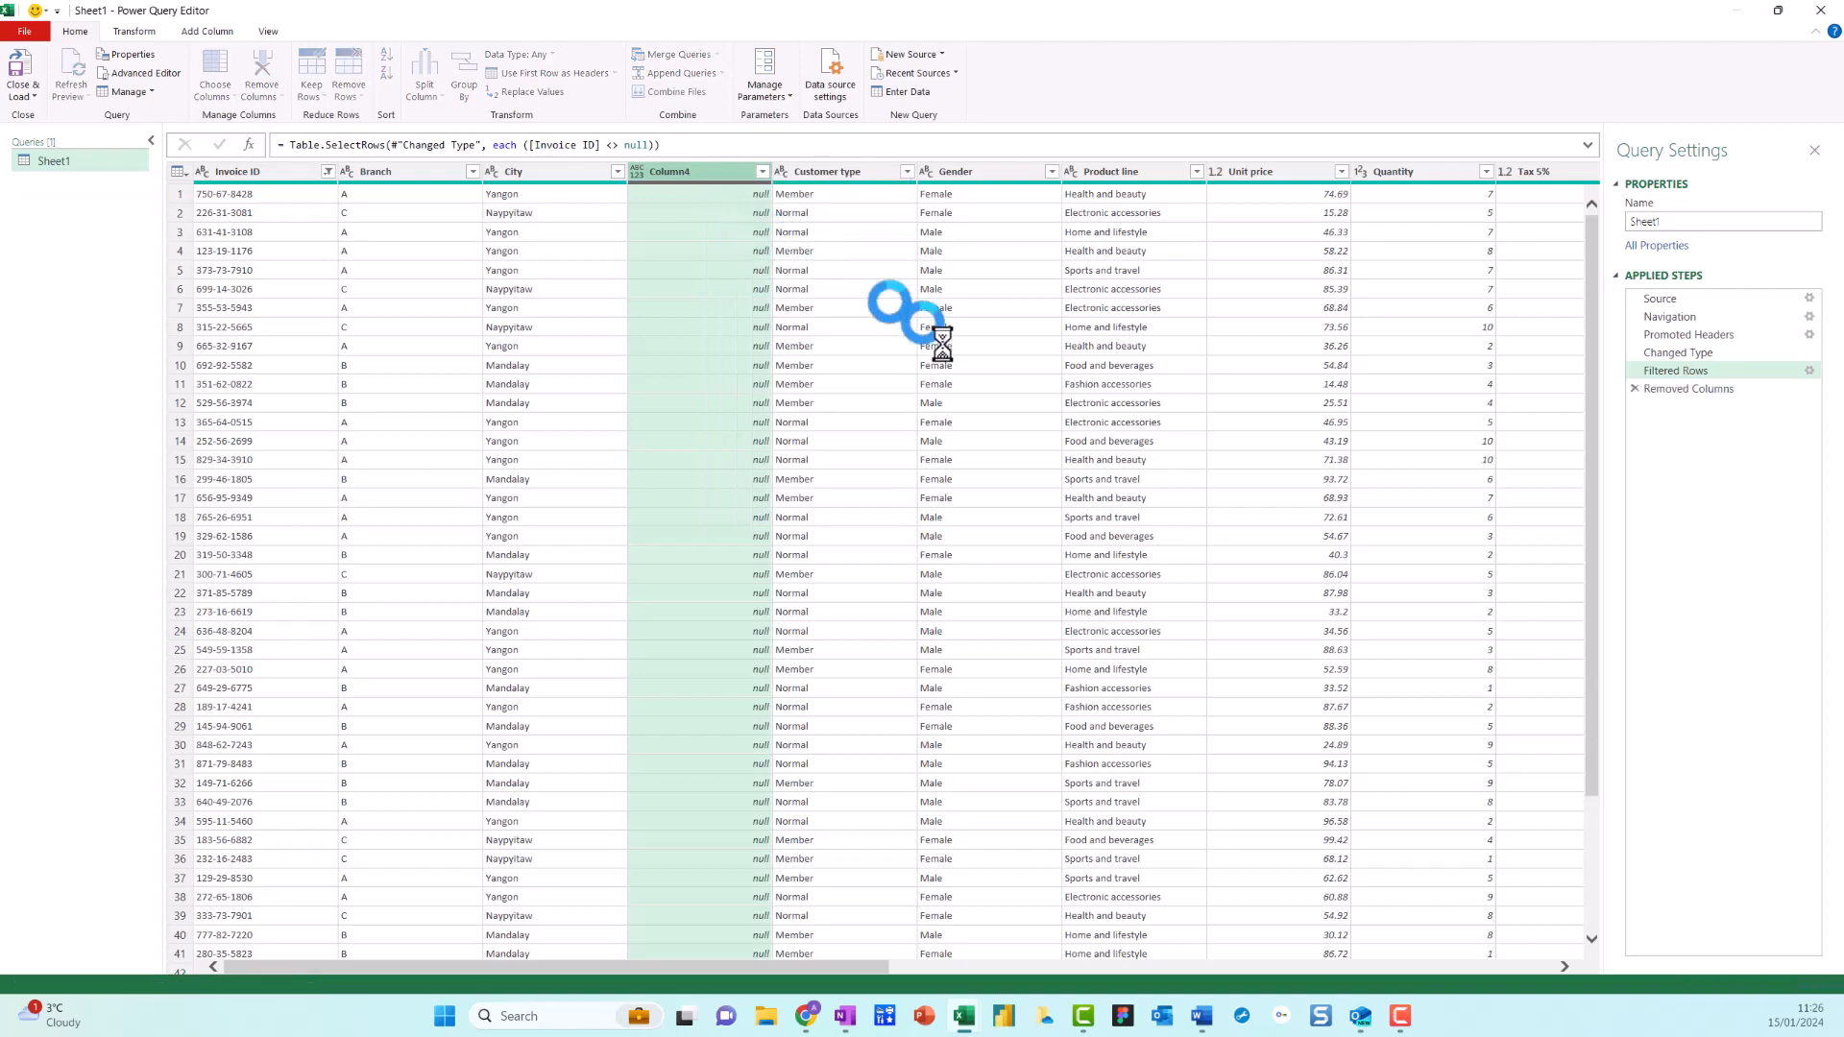
Check the filter values of Column12, between Total and Date, and remove that column
left_click(1565, 969)
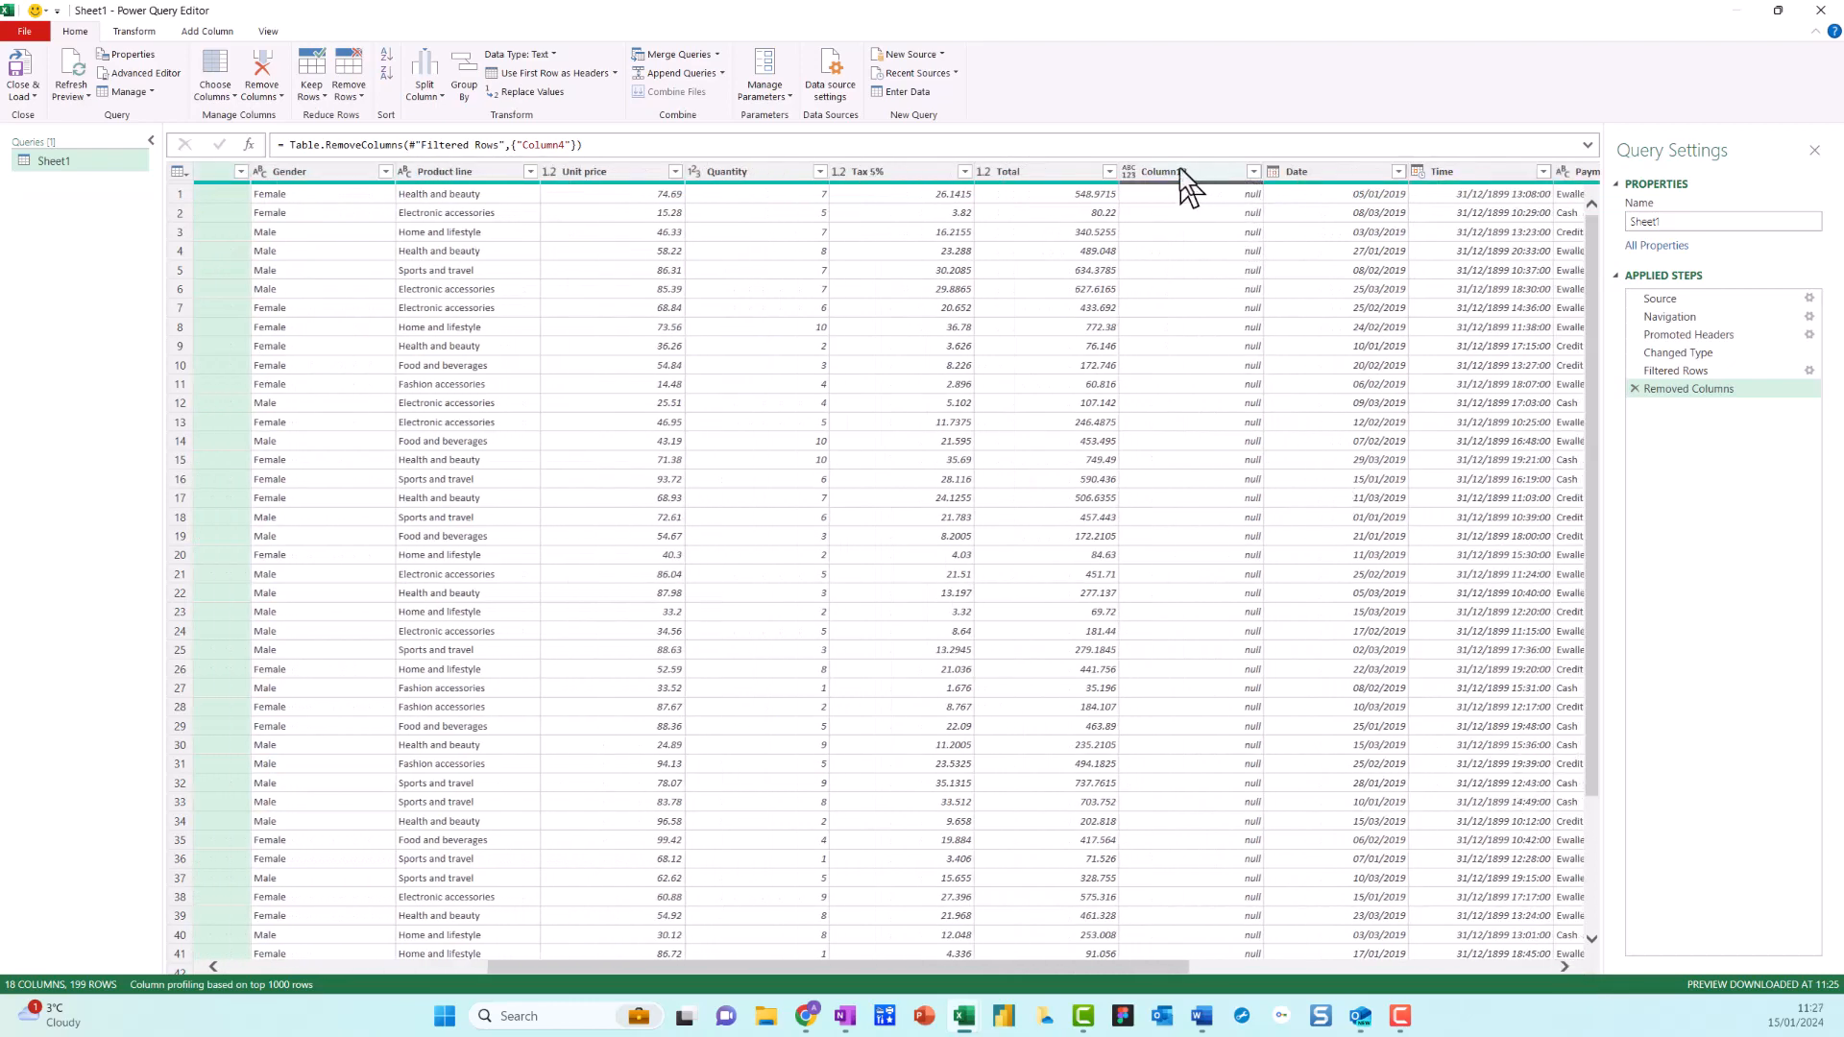
key("ctrl+2")
mouse_move(1188, 156)
left_mouse_down()
mouse_move(1141, 163)
mouse_move(1160, 132)
left_mouse_up()
key("Escape")
left_click(1254, 171)
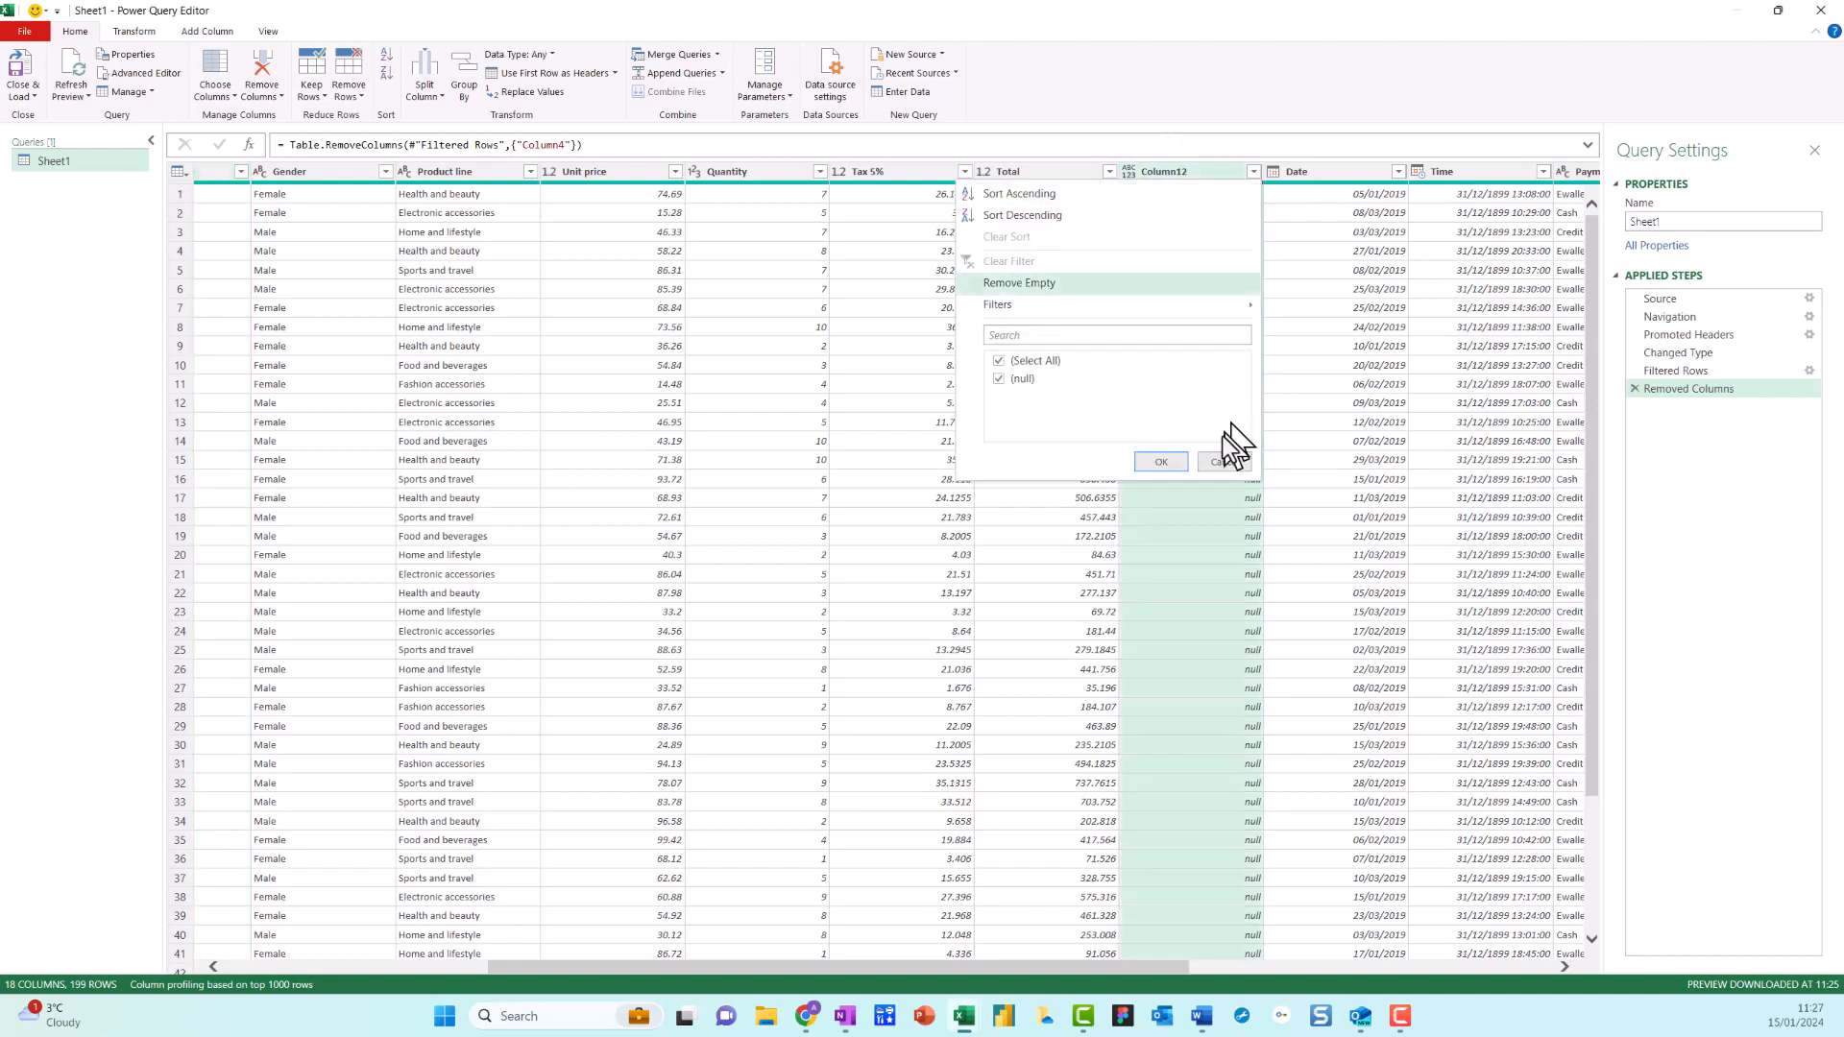
left_click(1224, 462)
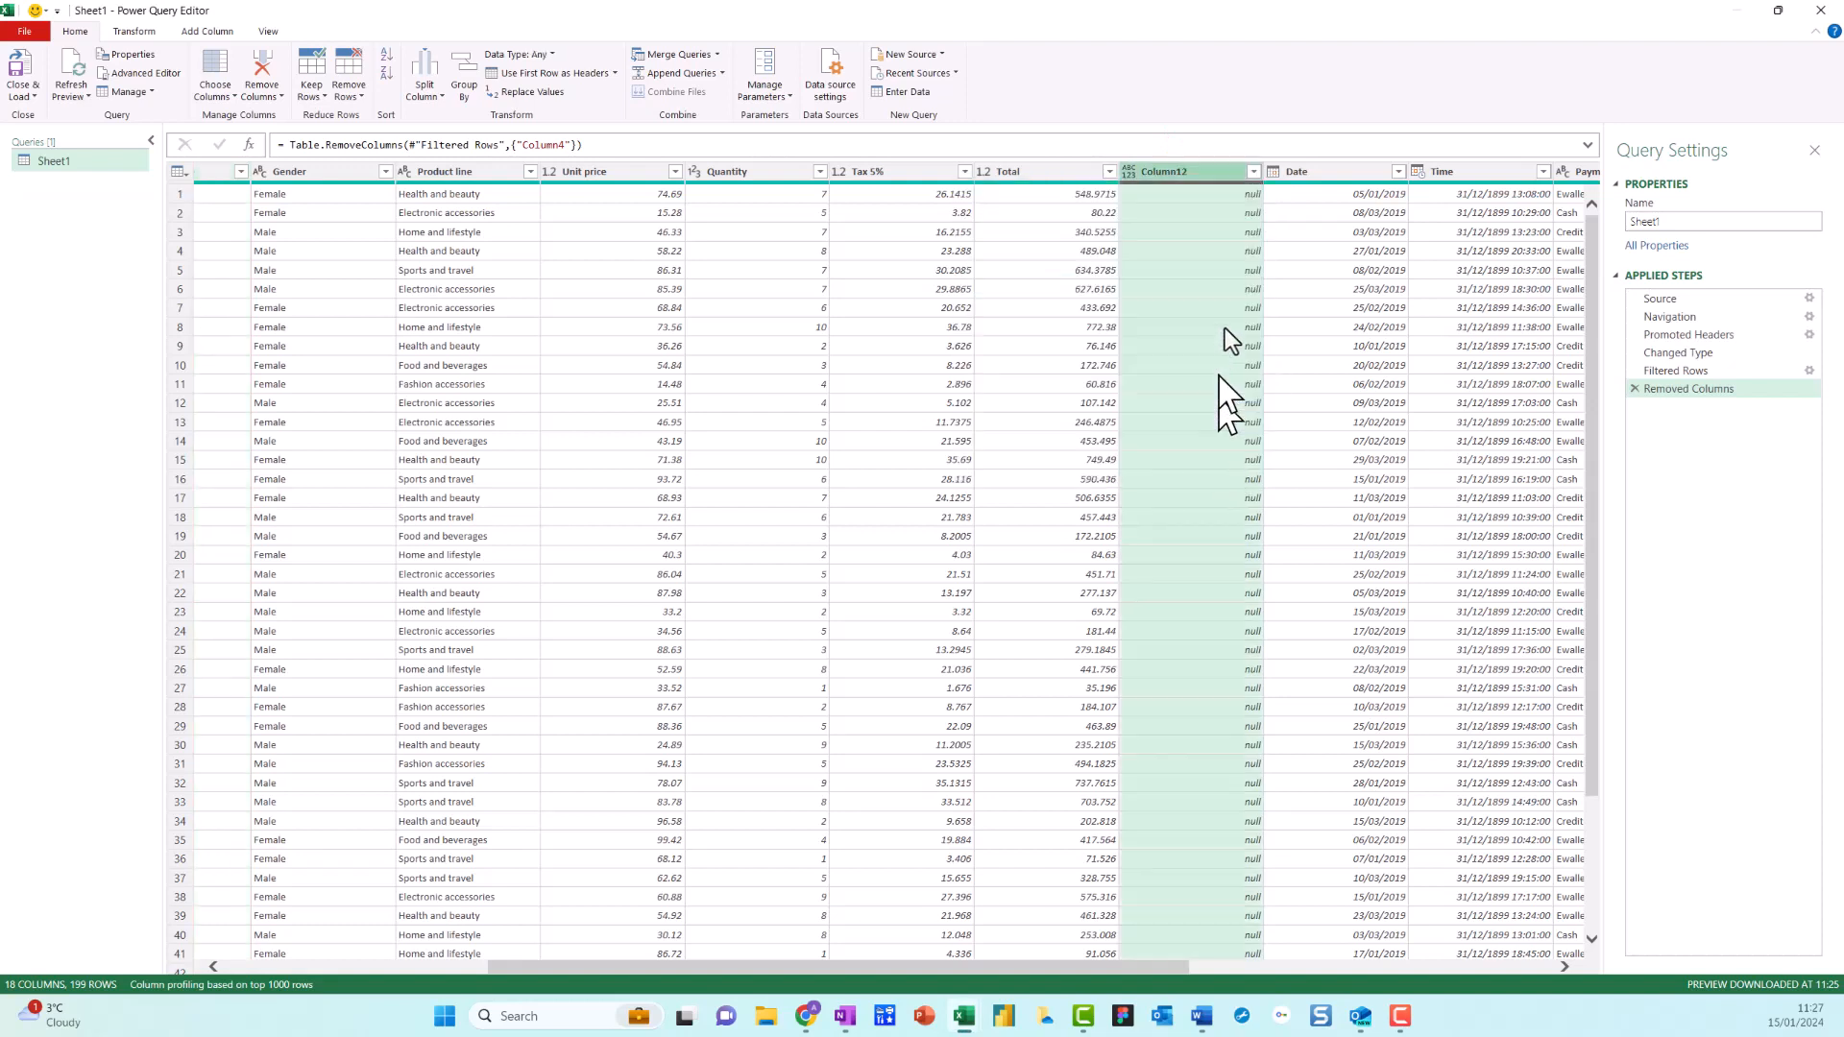
right_click(1178, 169)
left_click(1203, 201)
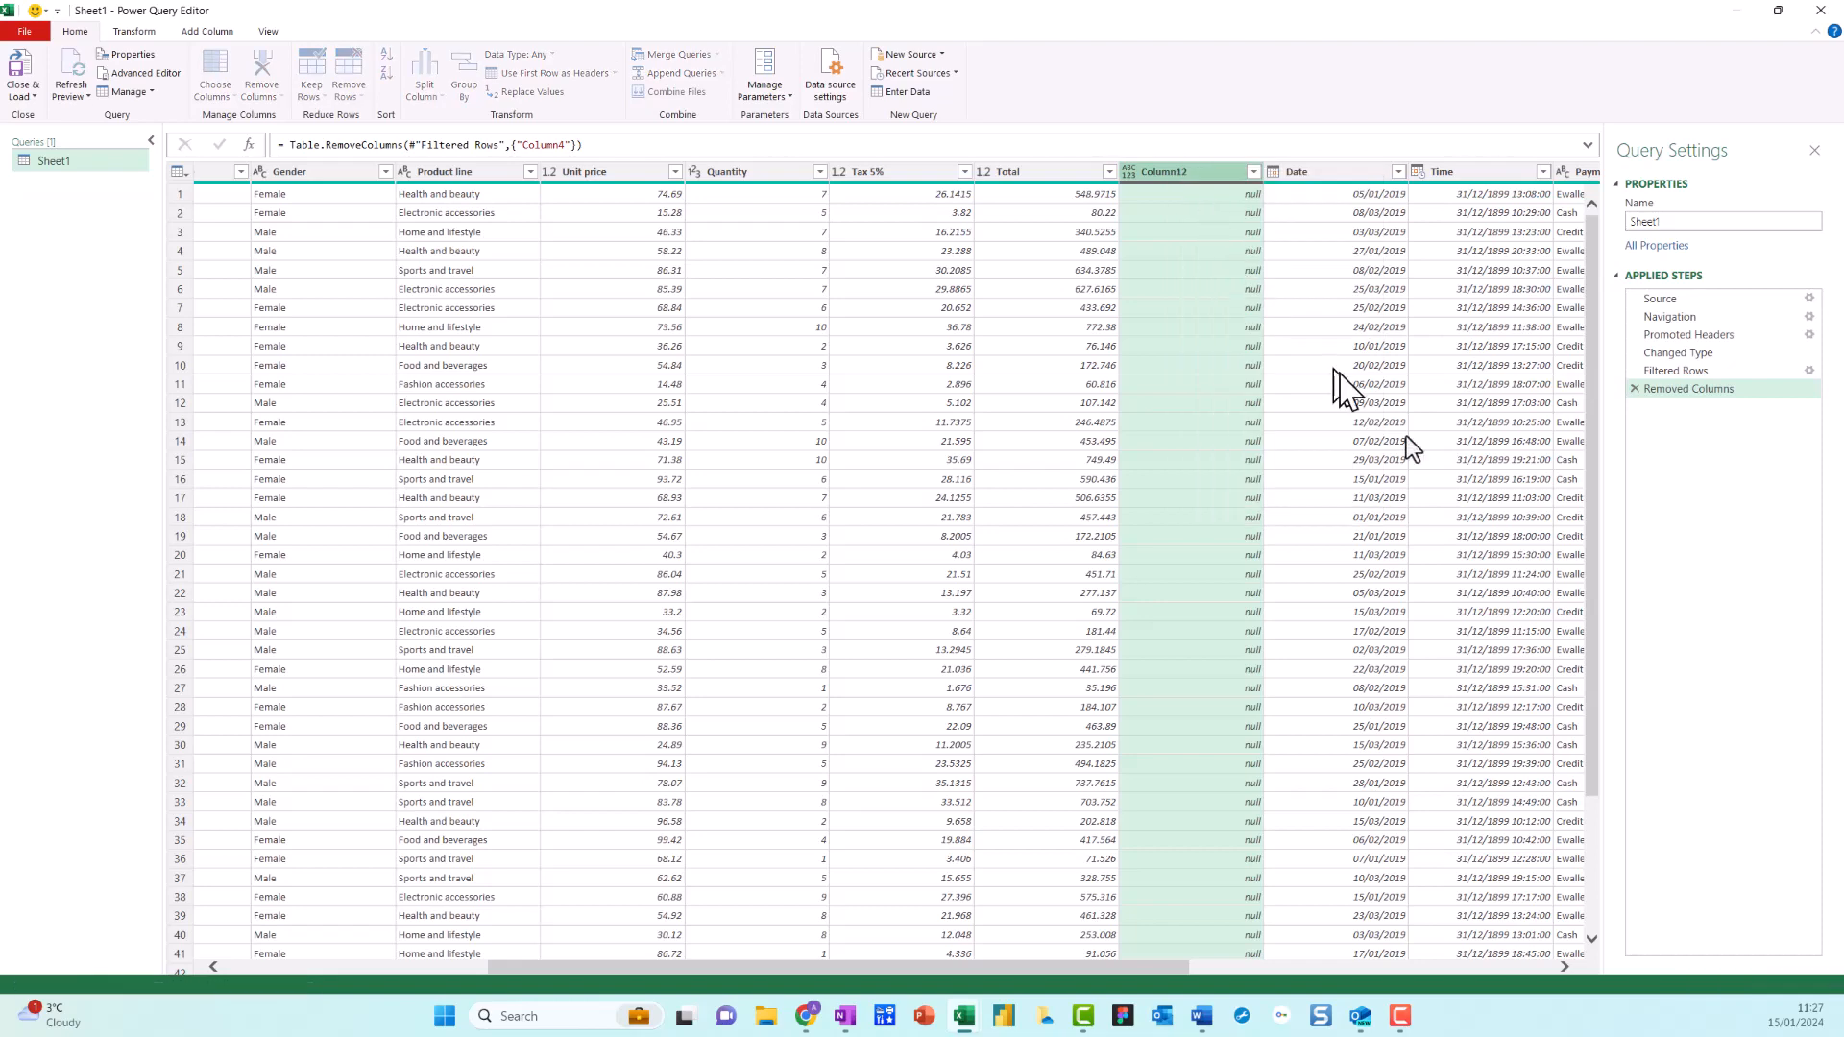
Check the filter values of Column17, between cogs and gross margin percentage, and remove that column
left_click(1561, 966)
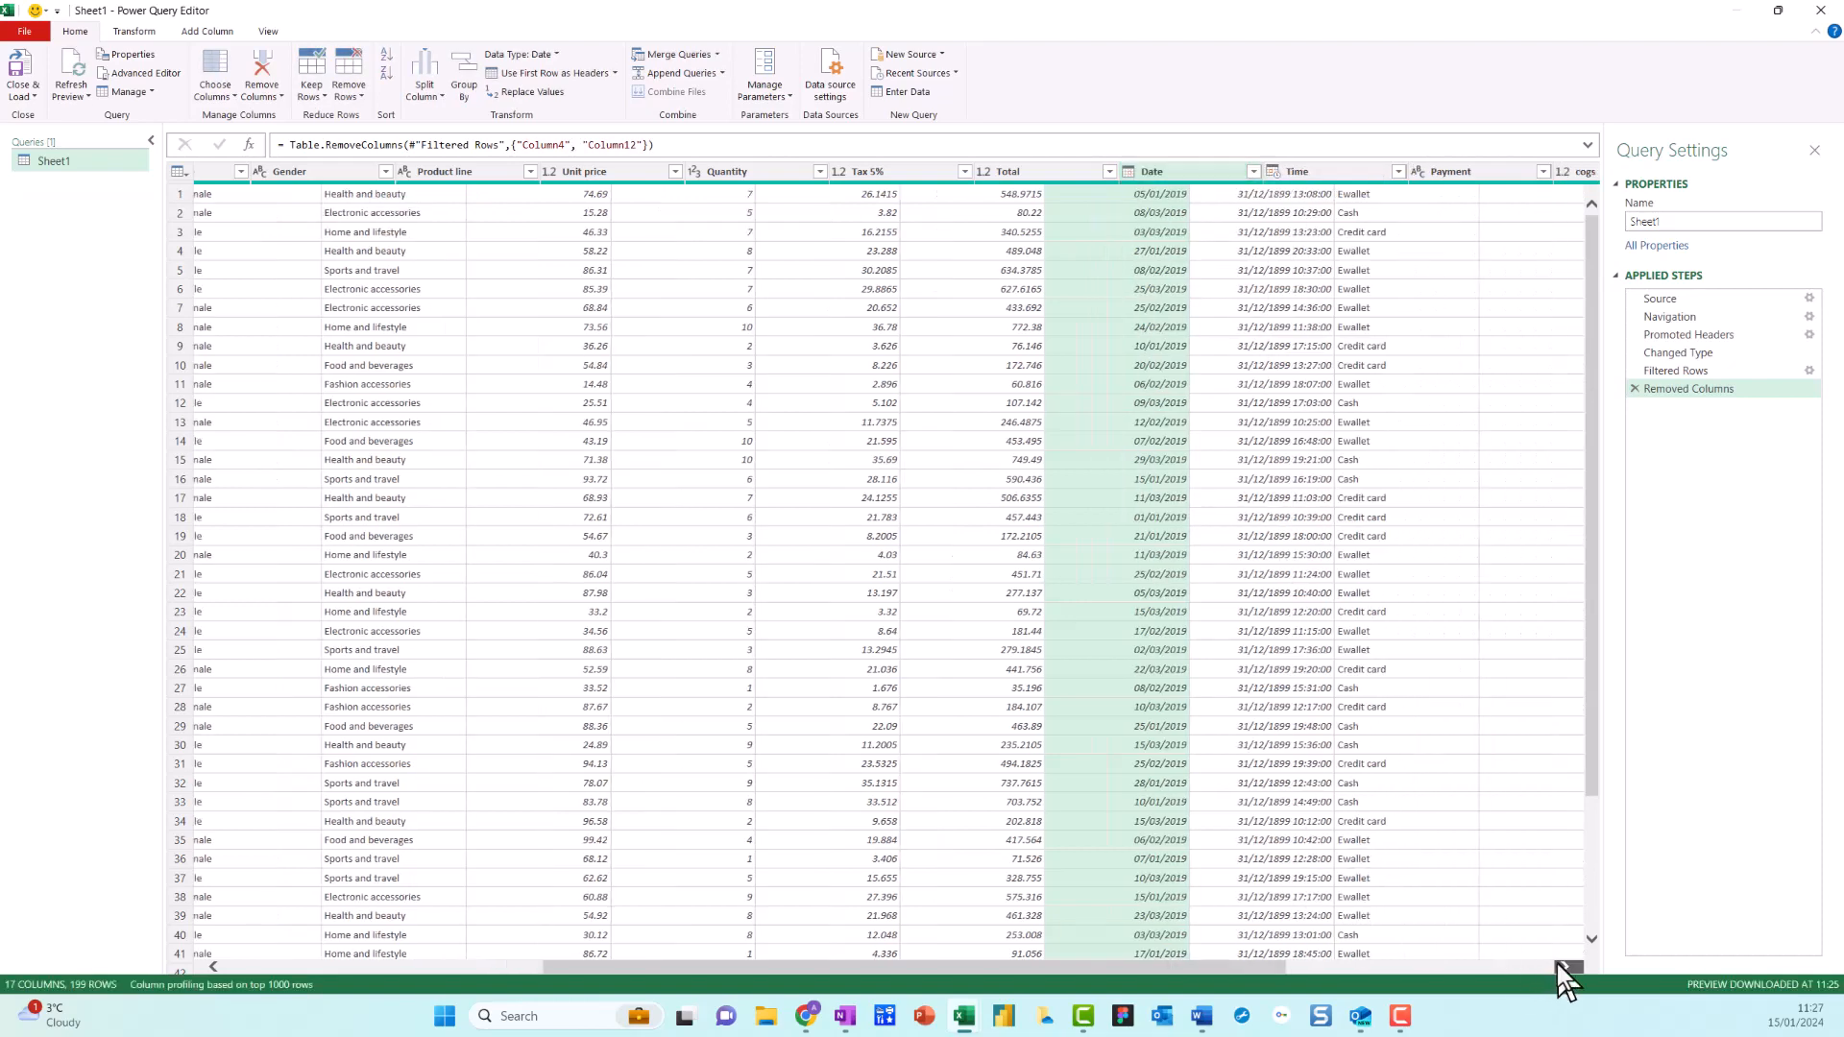
left_click(1561, 966)
left_click(1560, 966)
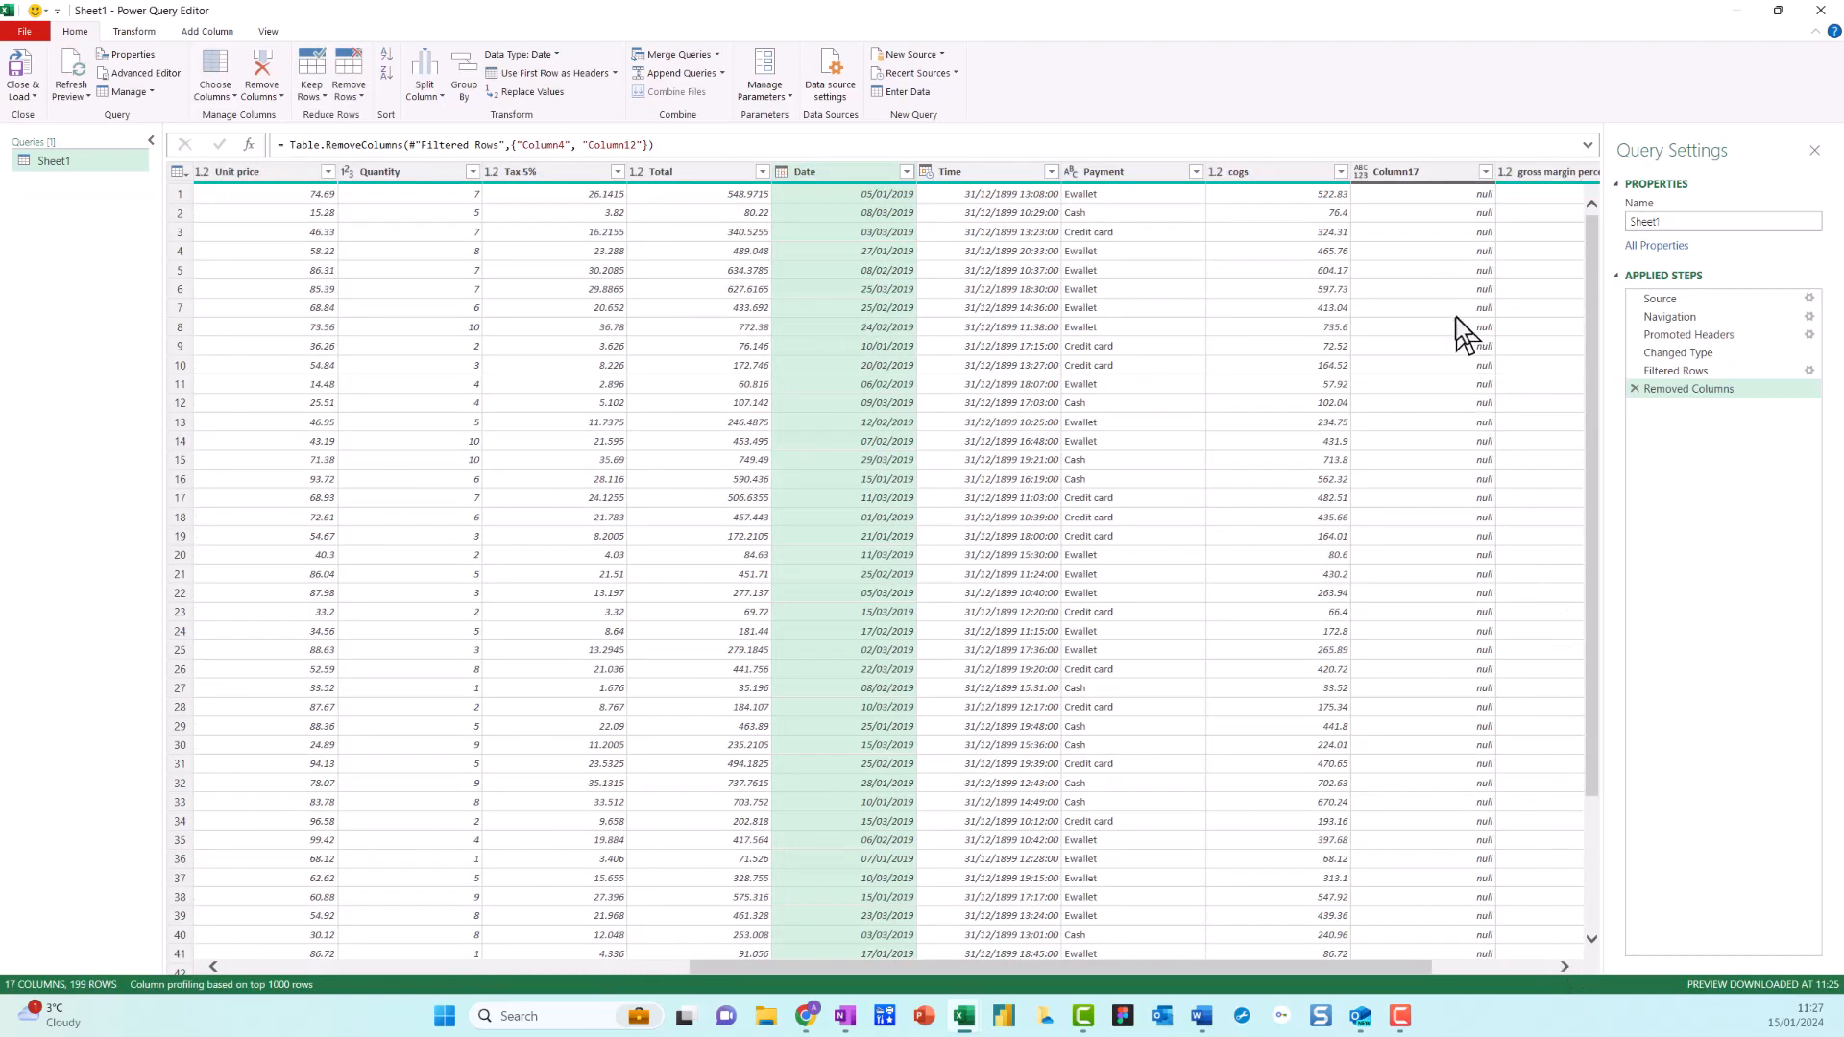
left_click(1560, 965)
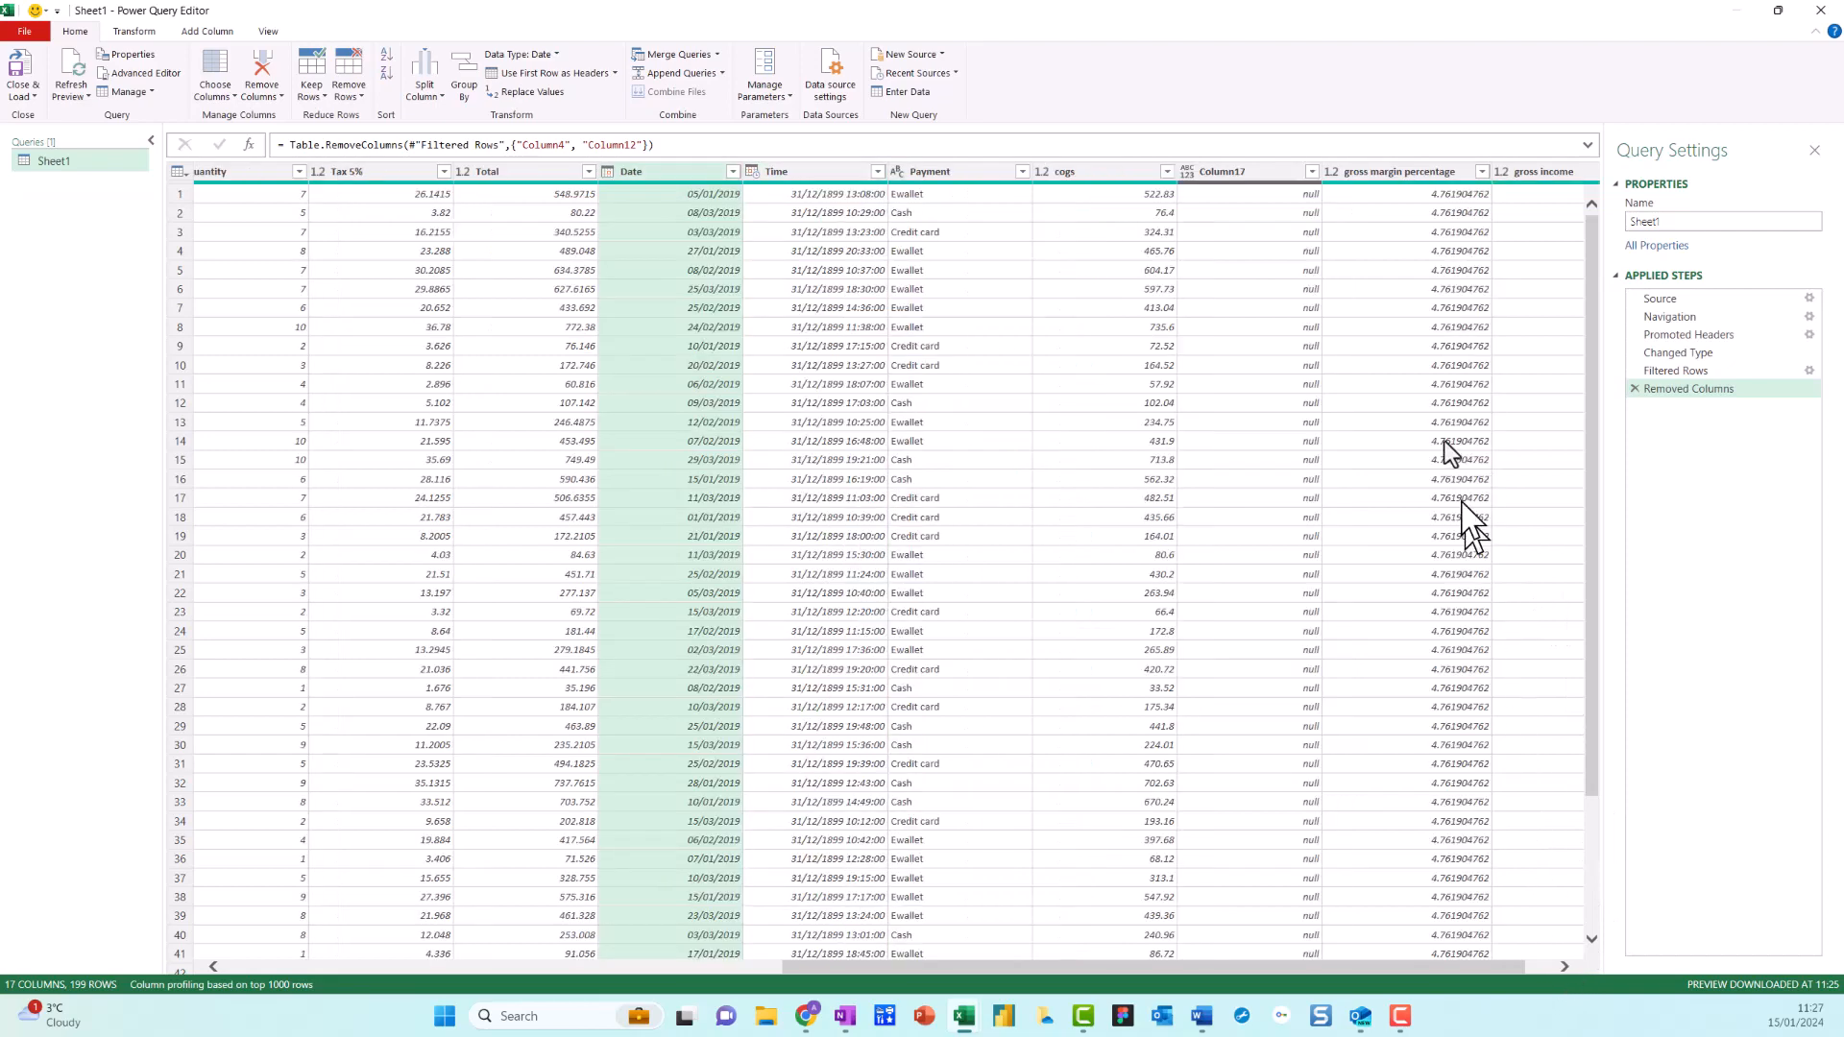
left_click(1310, 170)
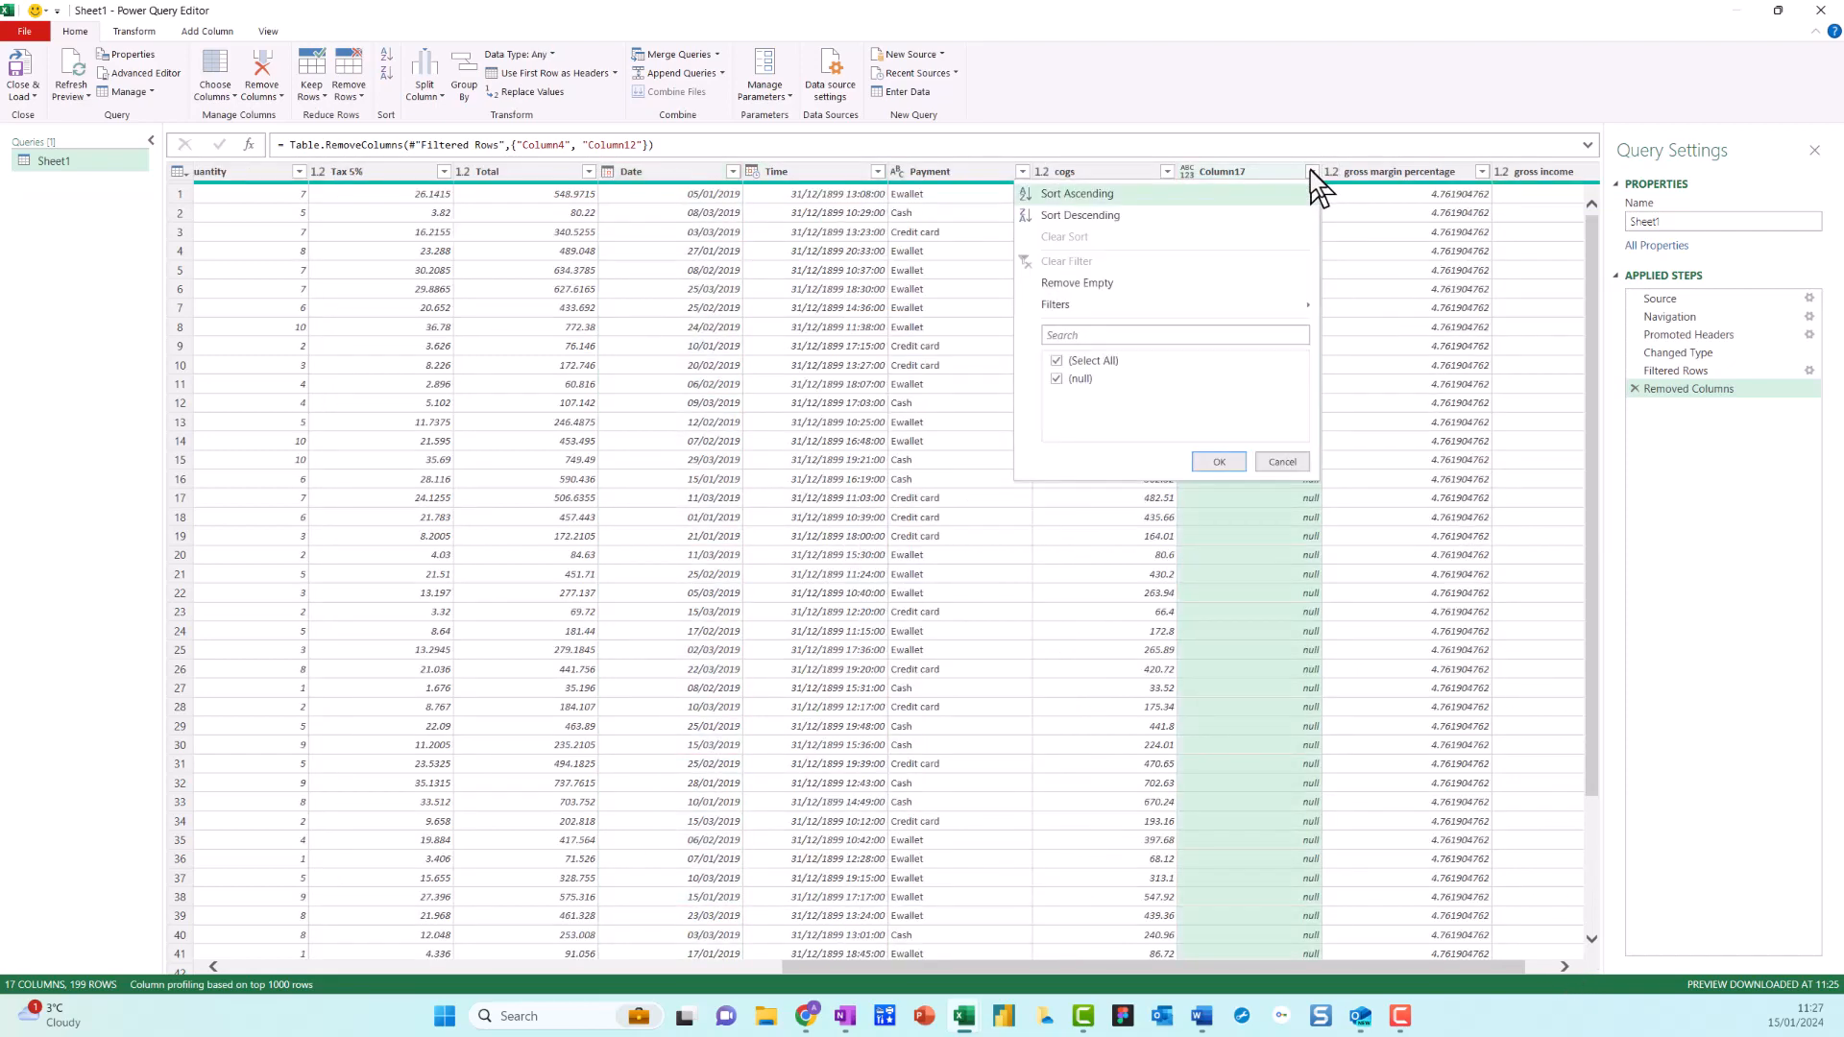
left_click(1254, 175)
right_click(1253, 177)
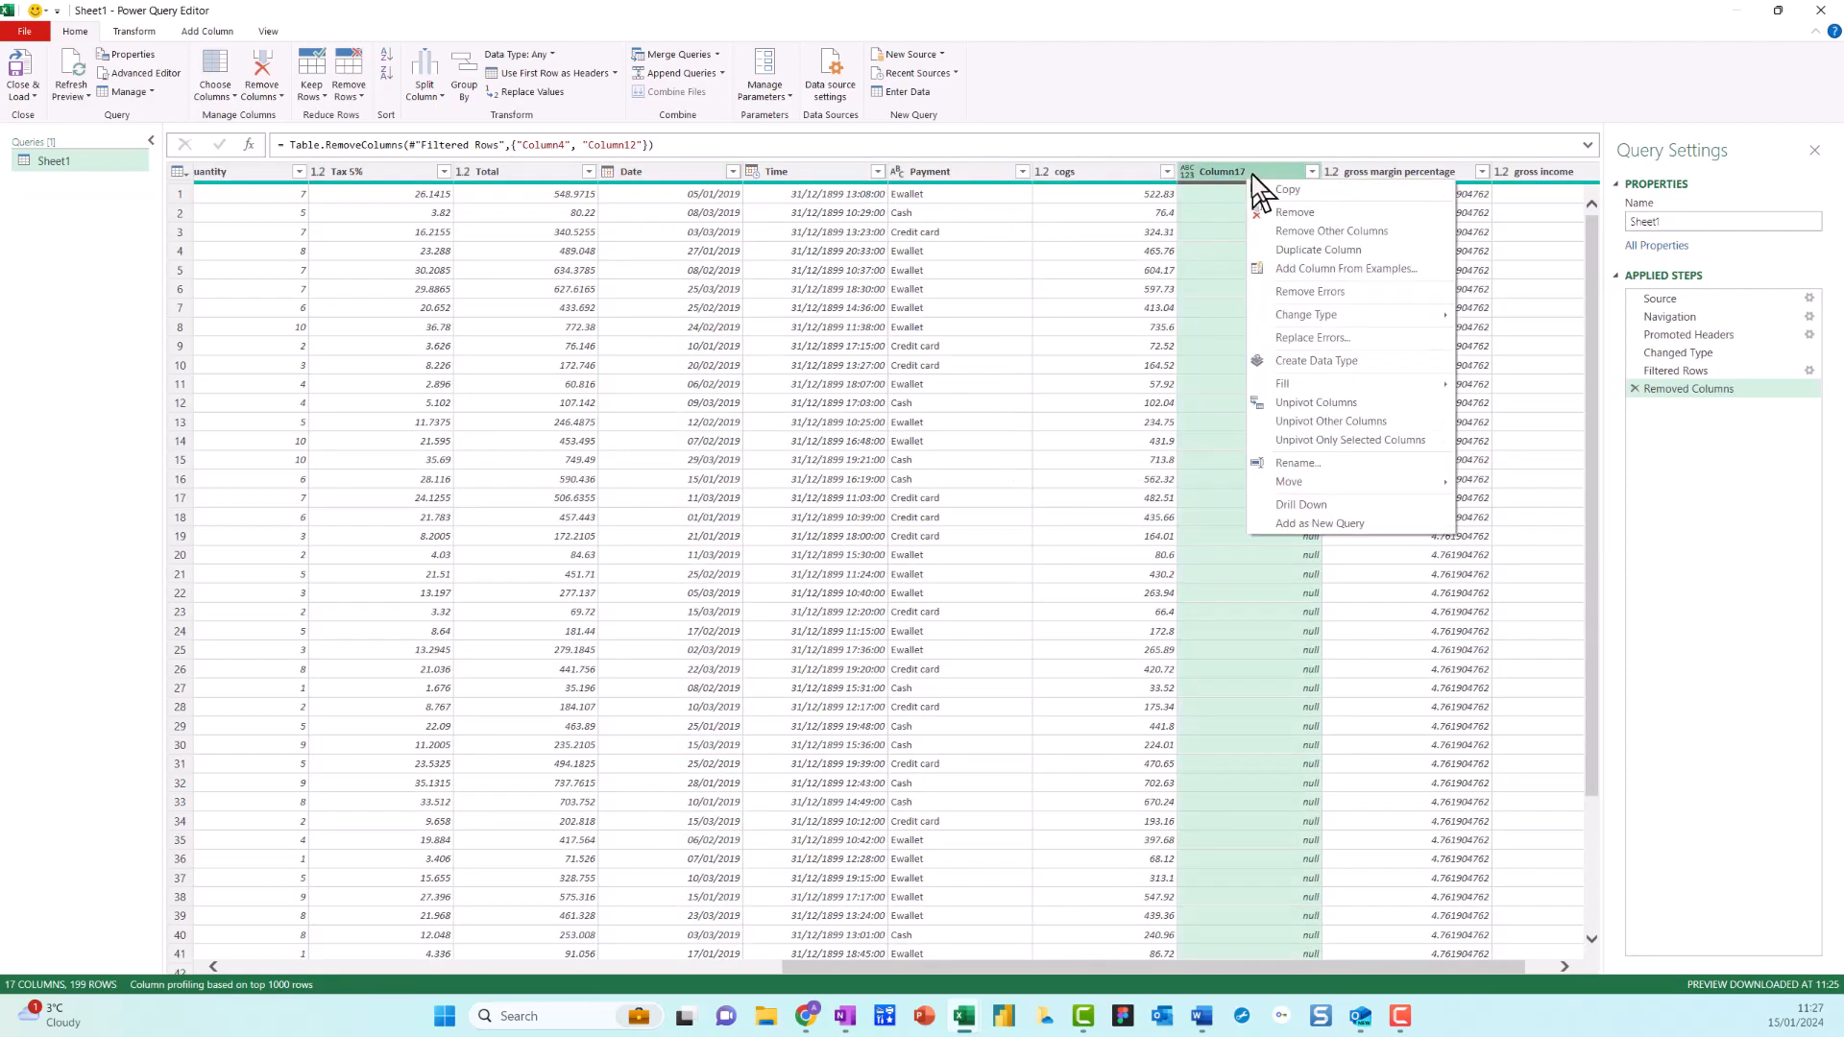
left_click(1345, 213)
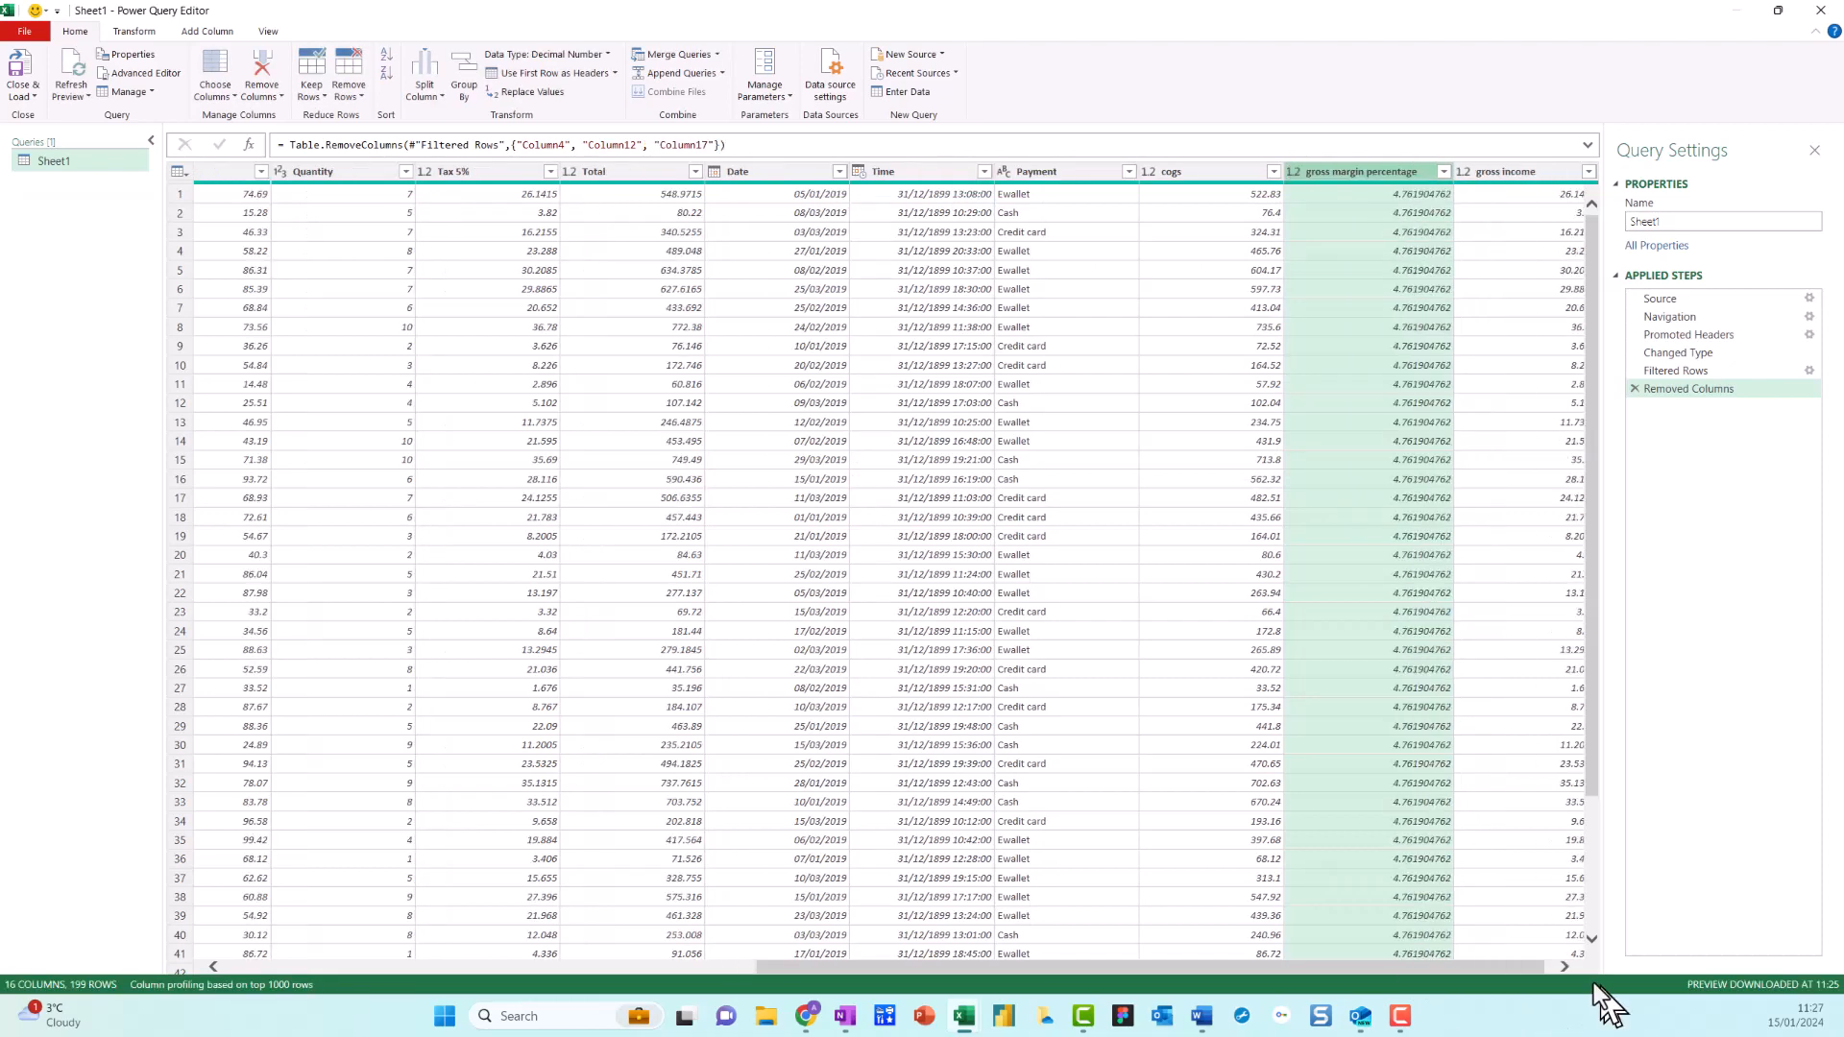
left_click(1564, 966)
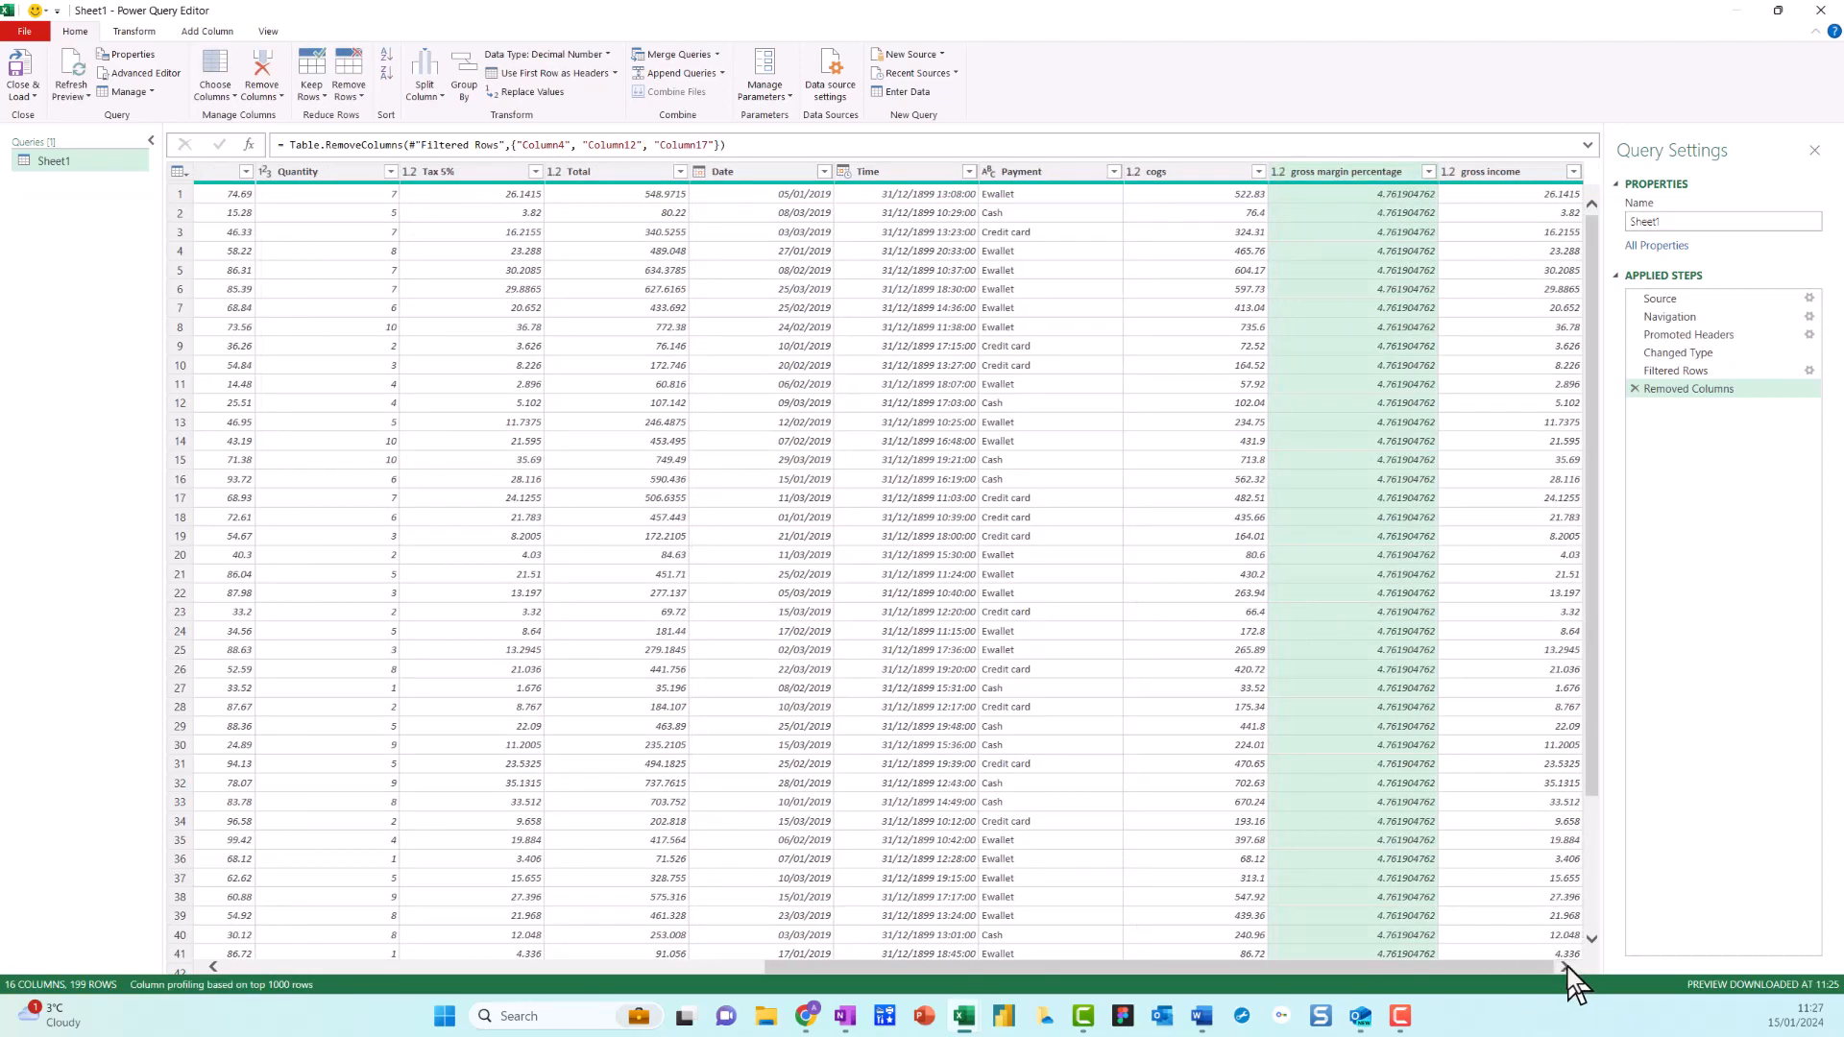
Load the cleaned query as a table into a new worksheet
left_click_drag(1420, 964, 867, 951)
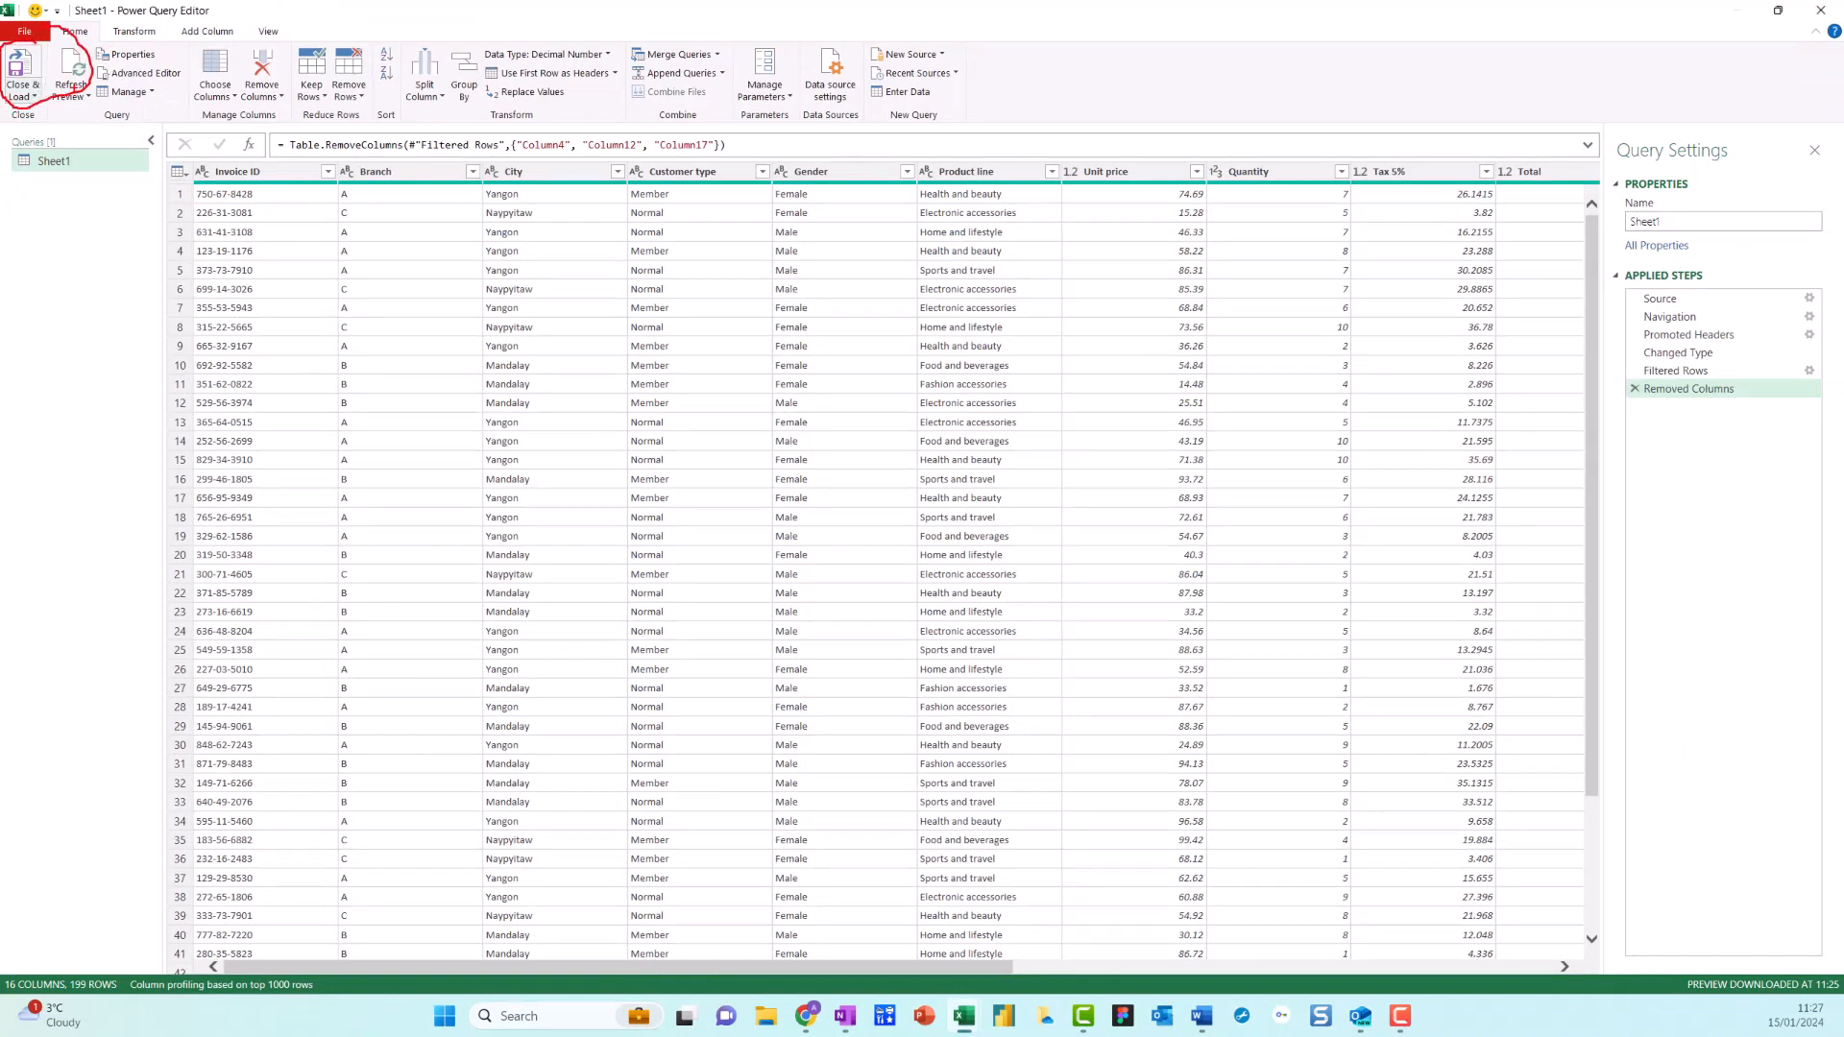
left_click(34, 95)
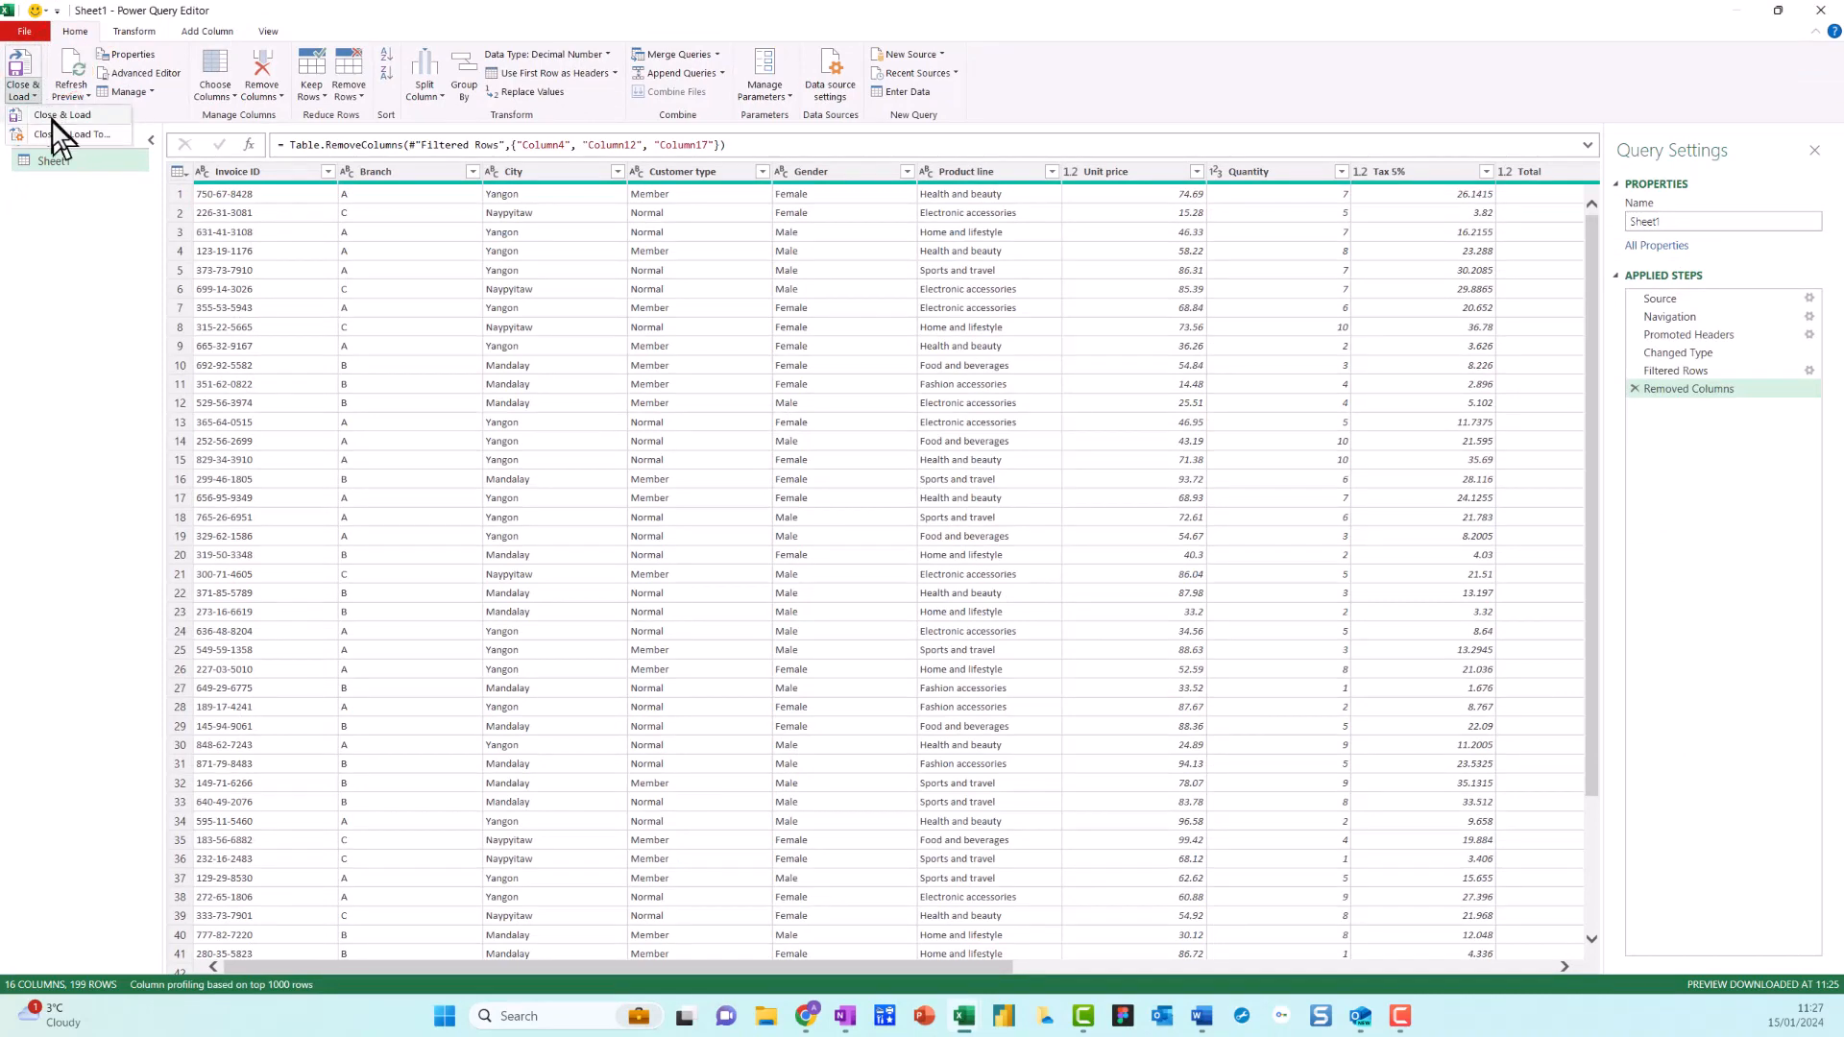
left_click(55, 130)
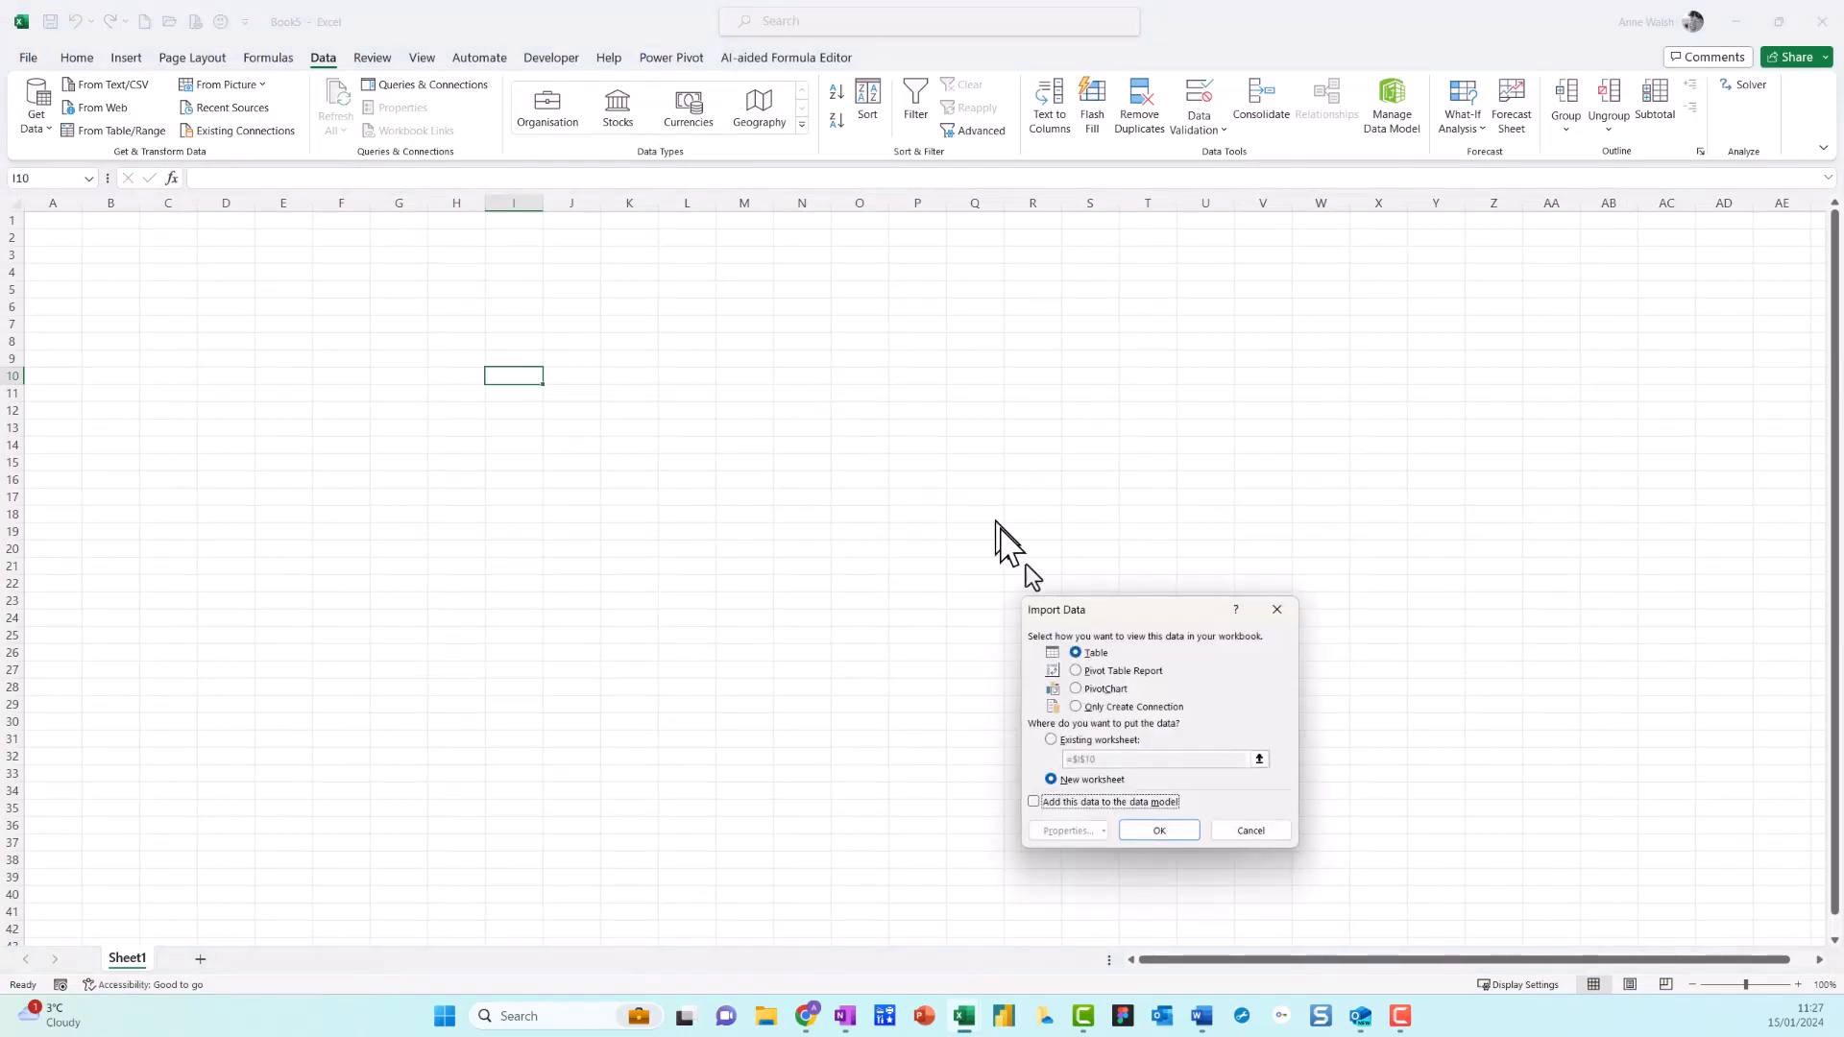
left_click(1161, 830)
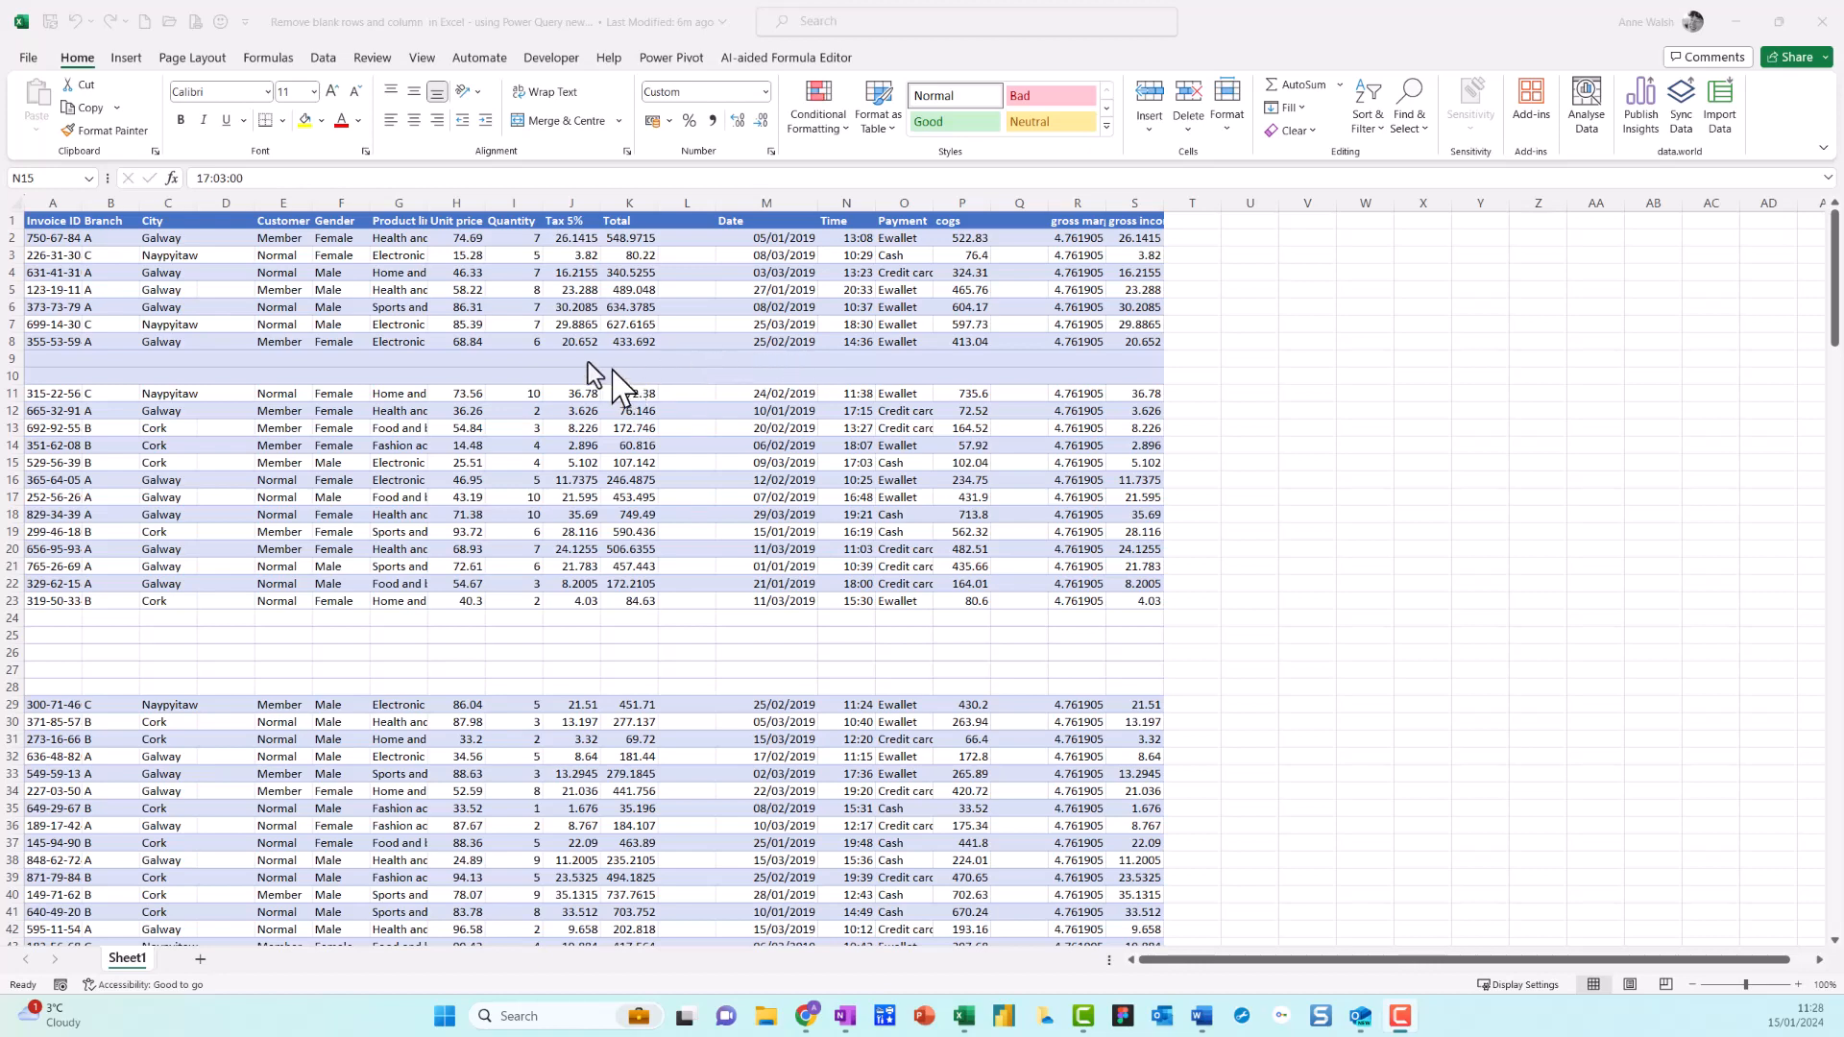
mouse_move(245, 256)
left_mouse_down()
mouse_move(134, 248)
mouse_move(203, 244)
left_mouse_up()
mouse_move(188, 420)
left_mouse_down()
mouse_move(134, 427)
mouse_move(205, 467)
mouse_move(172, 416)
left_mouse_up()
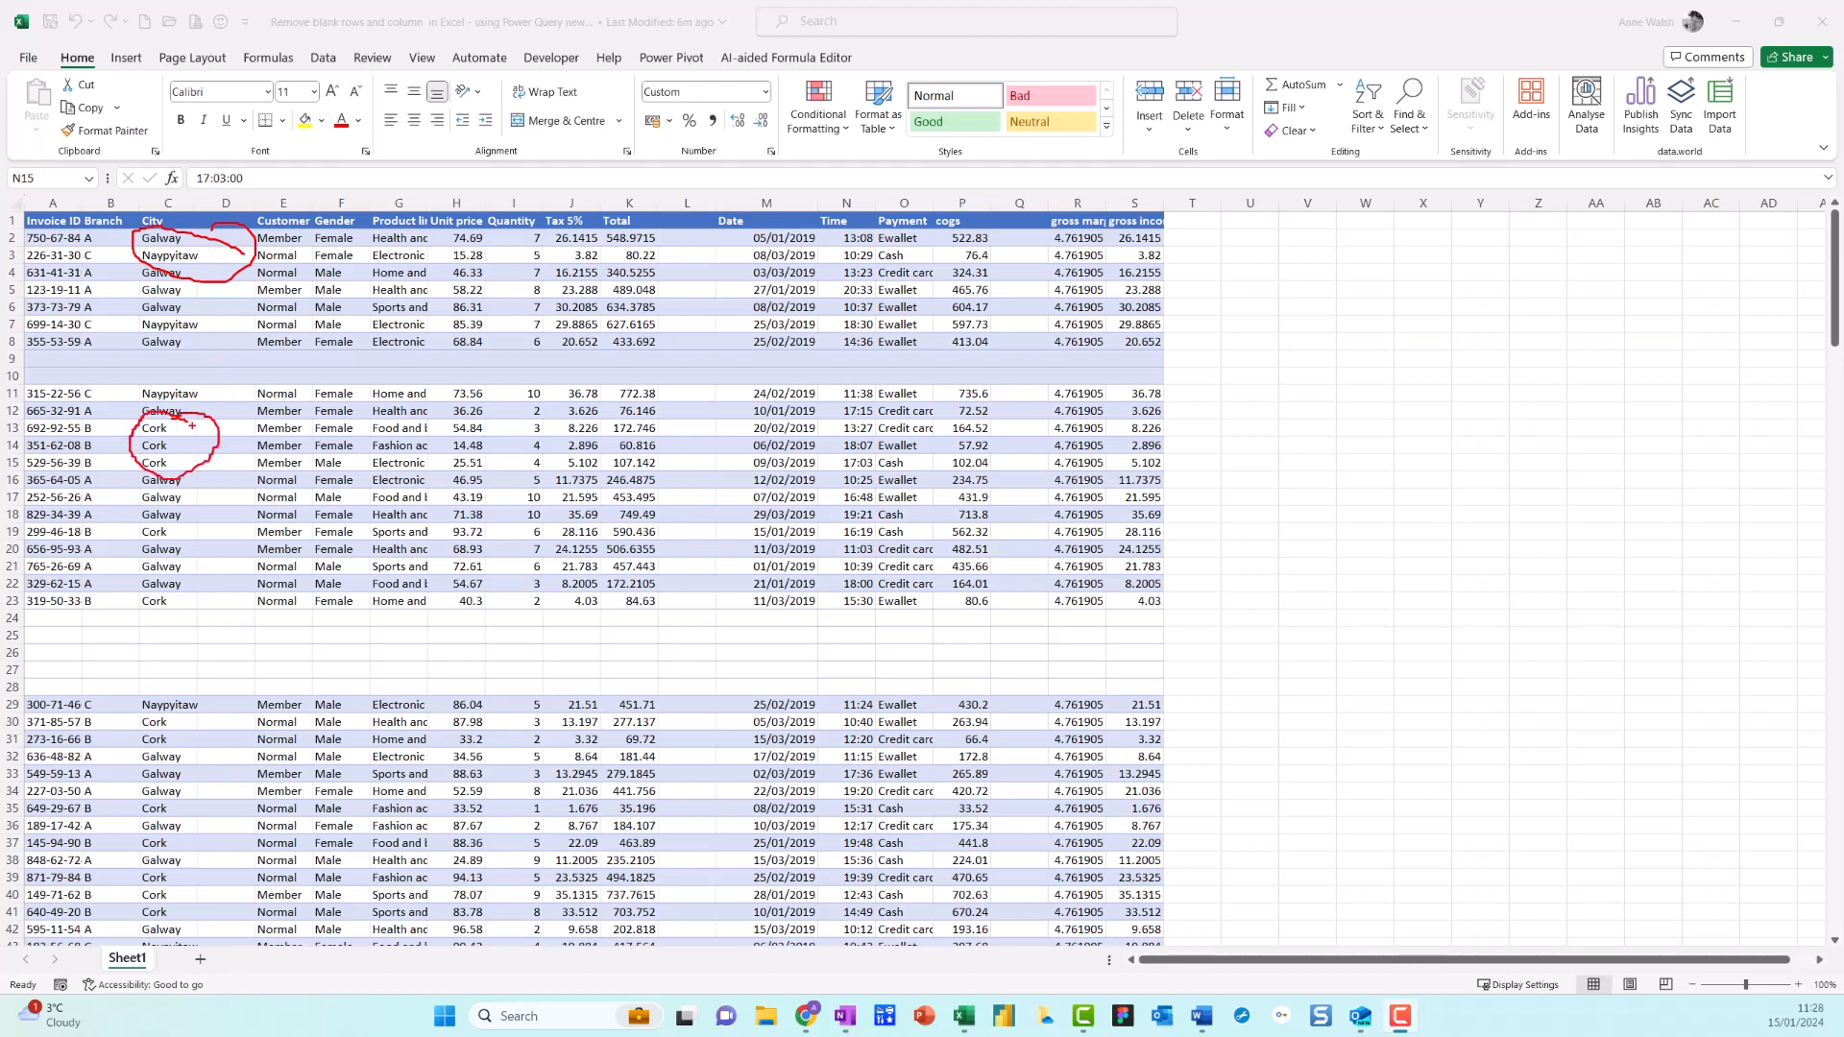
key("Escape")
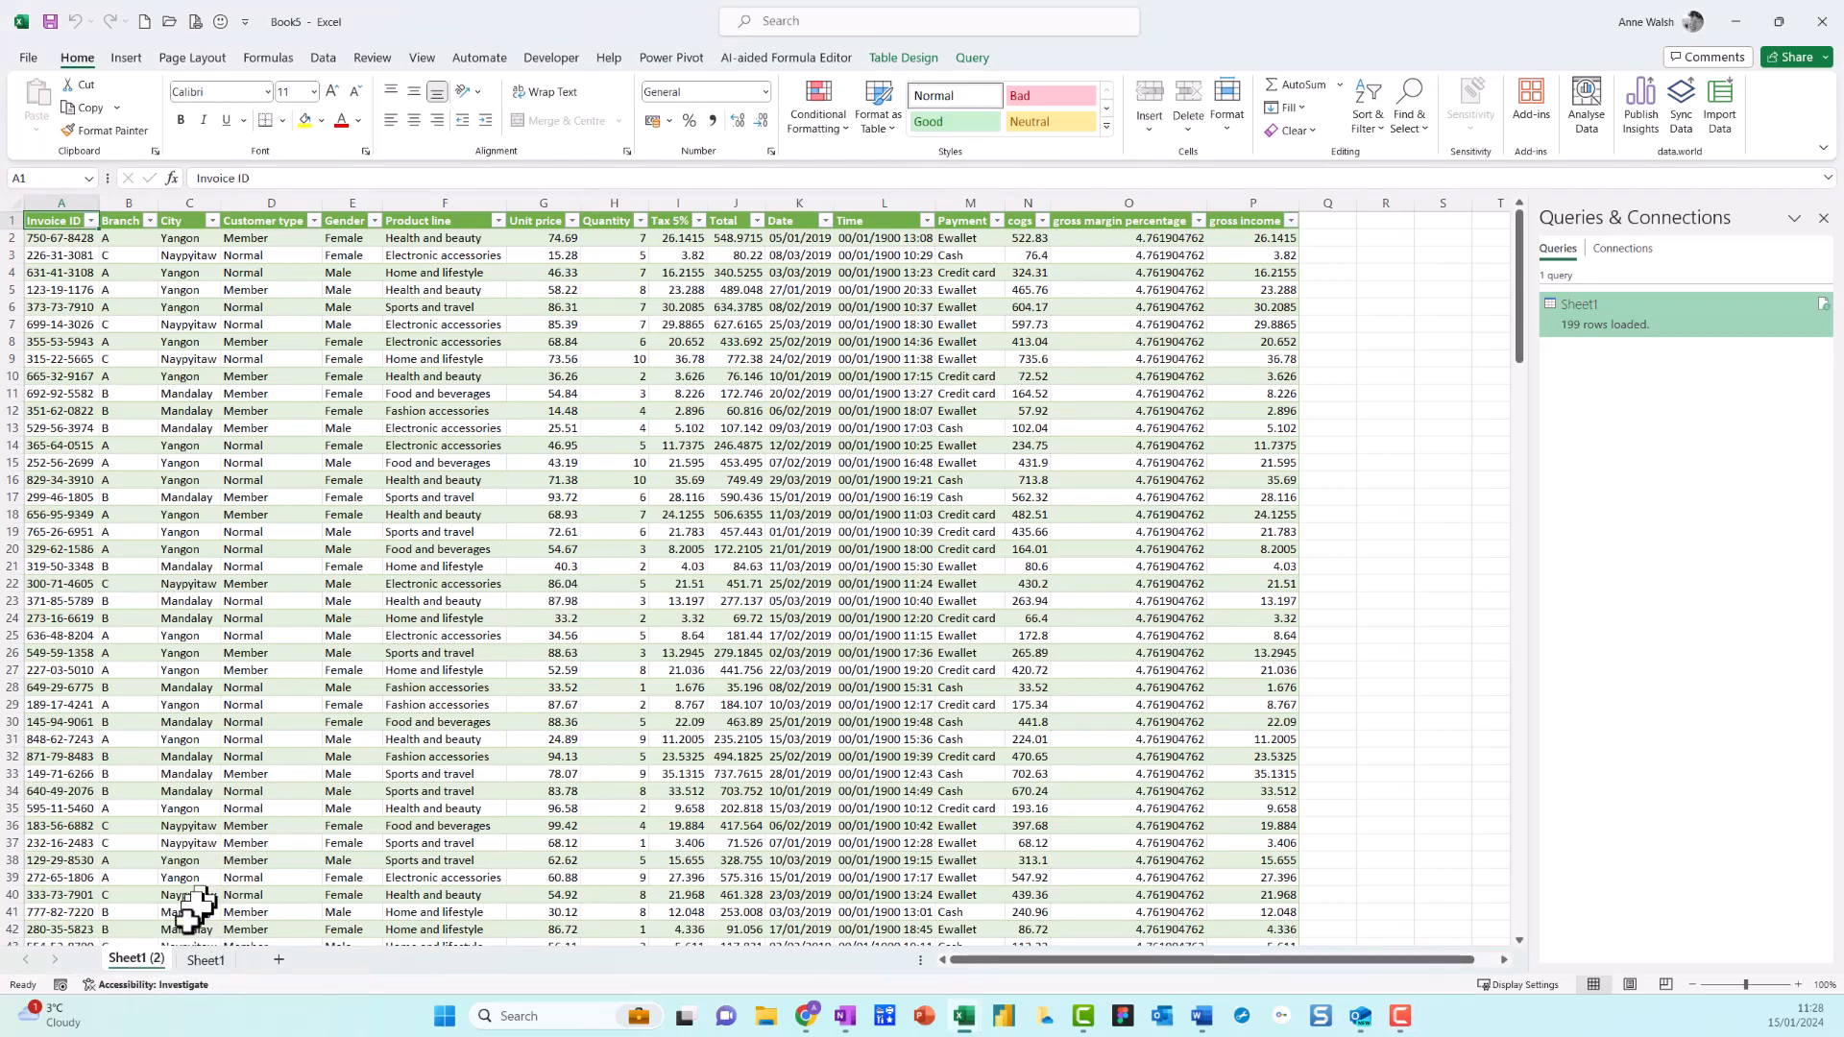
Reopen the Sheet1 query of the loaded table for editing in Power Query
left_click(642, 497)
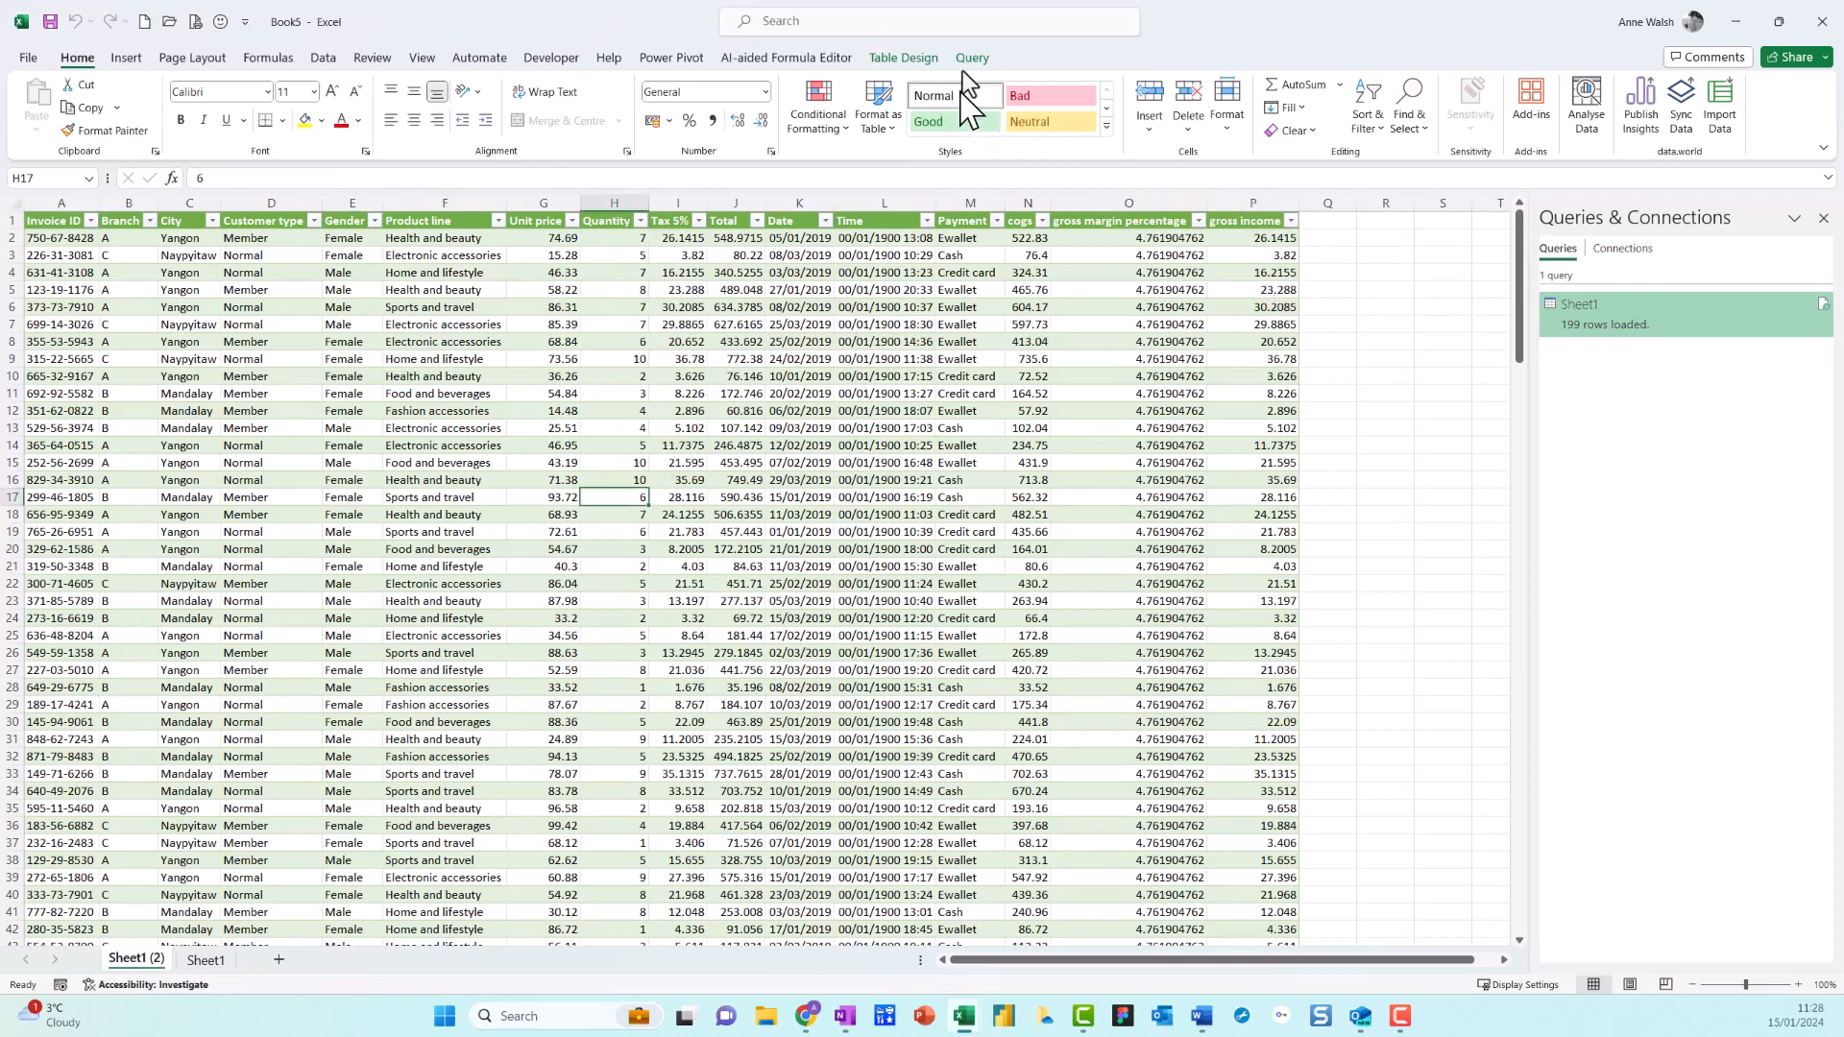
key("ctrl+2")
left_click_drag(1011, 48, 1013, 79)
key("Escape")
left_click(978, 55)
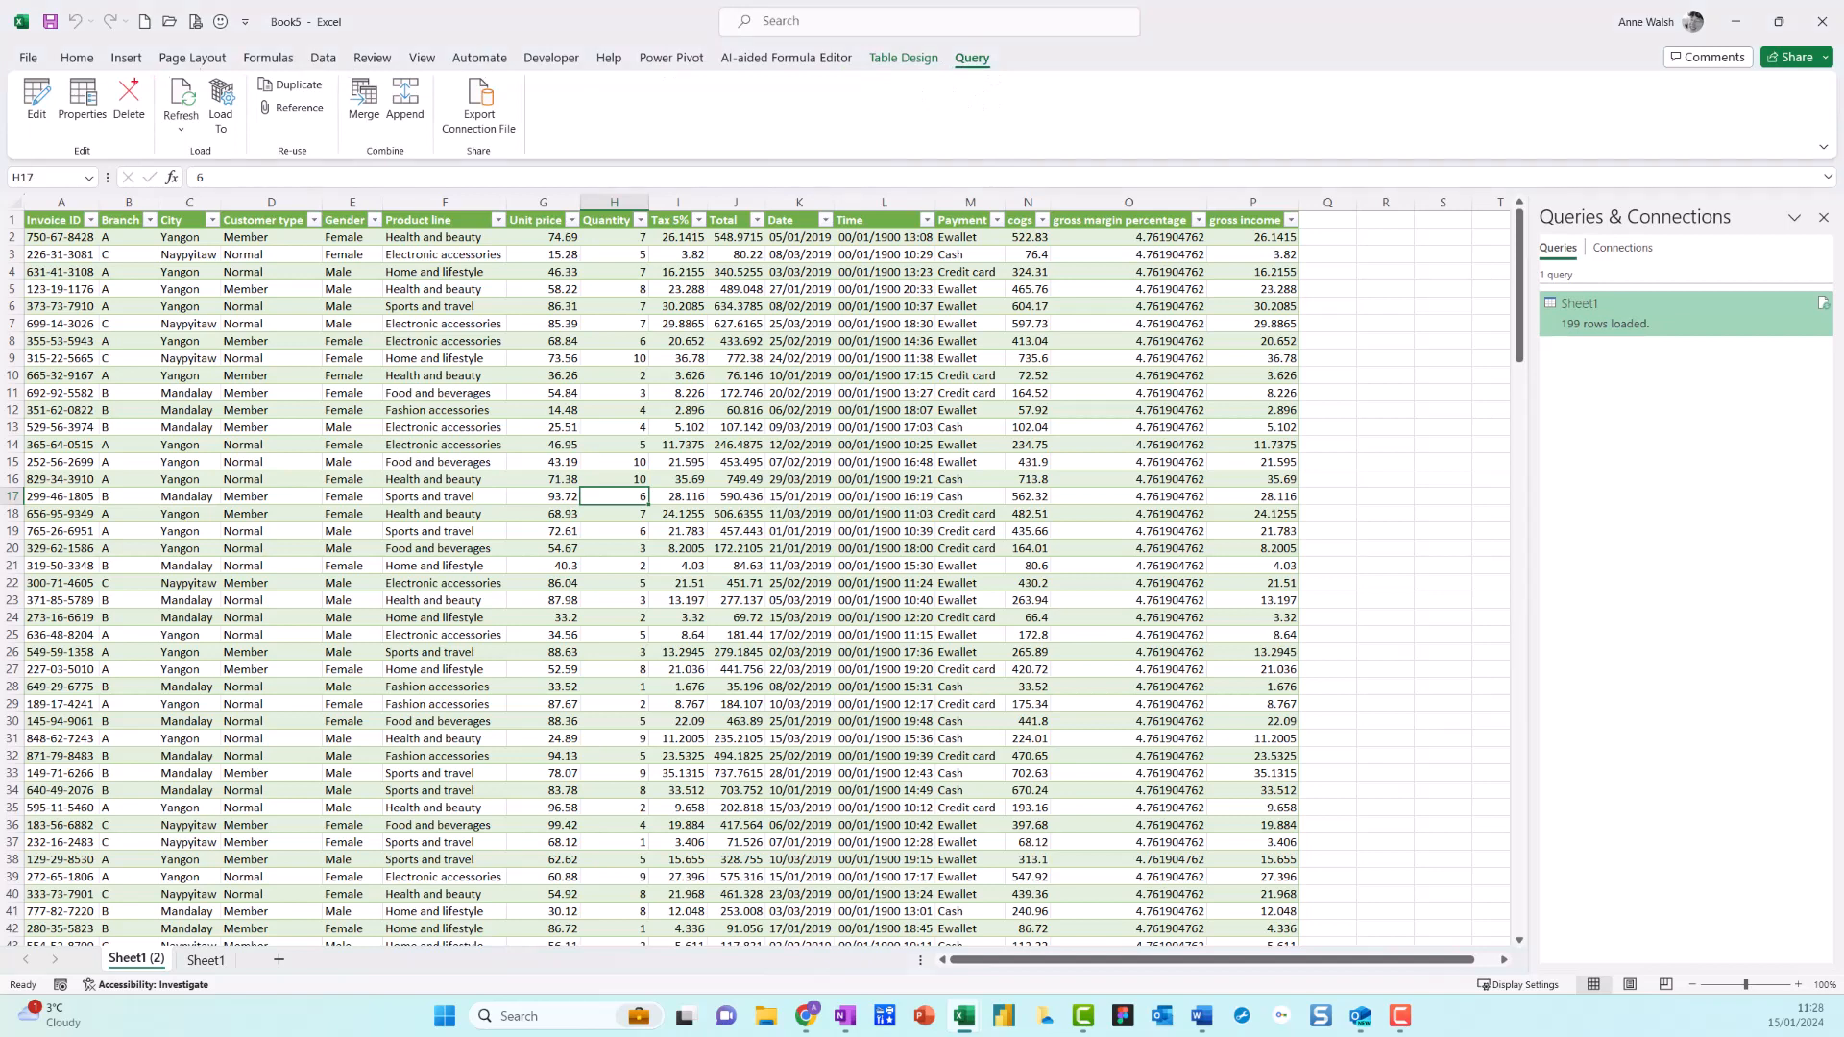
mouse_move(72, 77)
left_mouse_down()
mouse_move(14, 96)
mouse_move(91, 120)
mouse_move(86, 75)
left_mouse_up()
mouse_move(1695, 205)
left_mouse_down()
mouse_move(1571, 202)
mouse_move(1644, 242)
left_mouse_up()
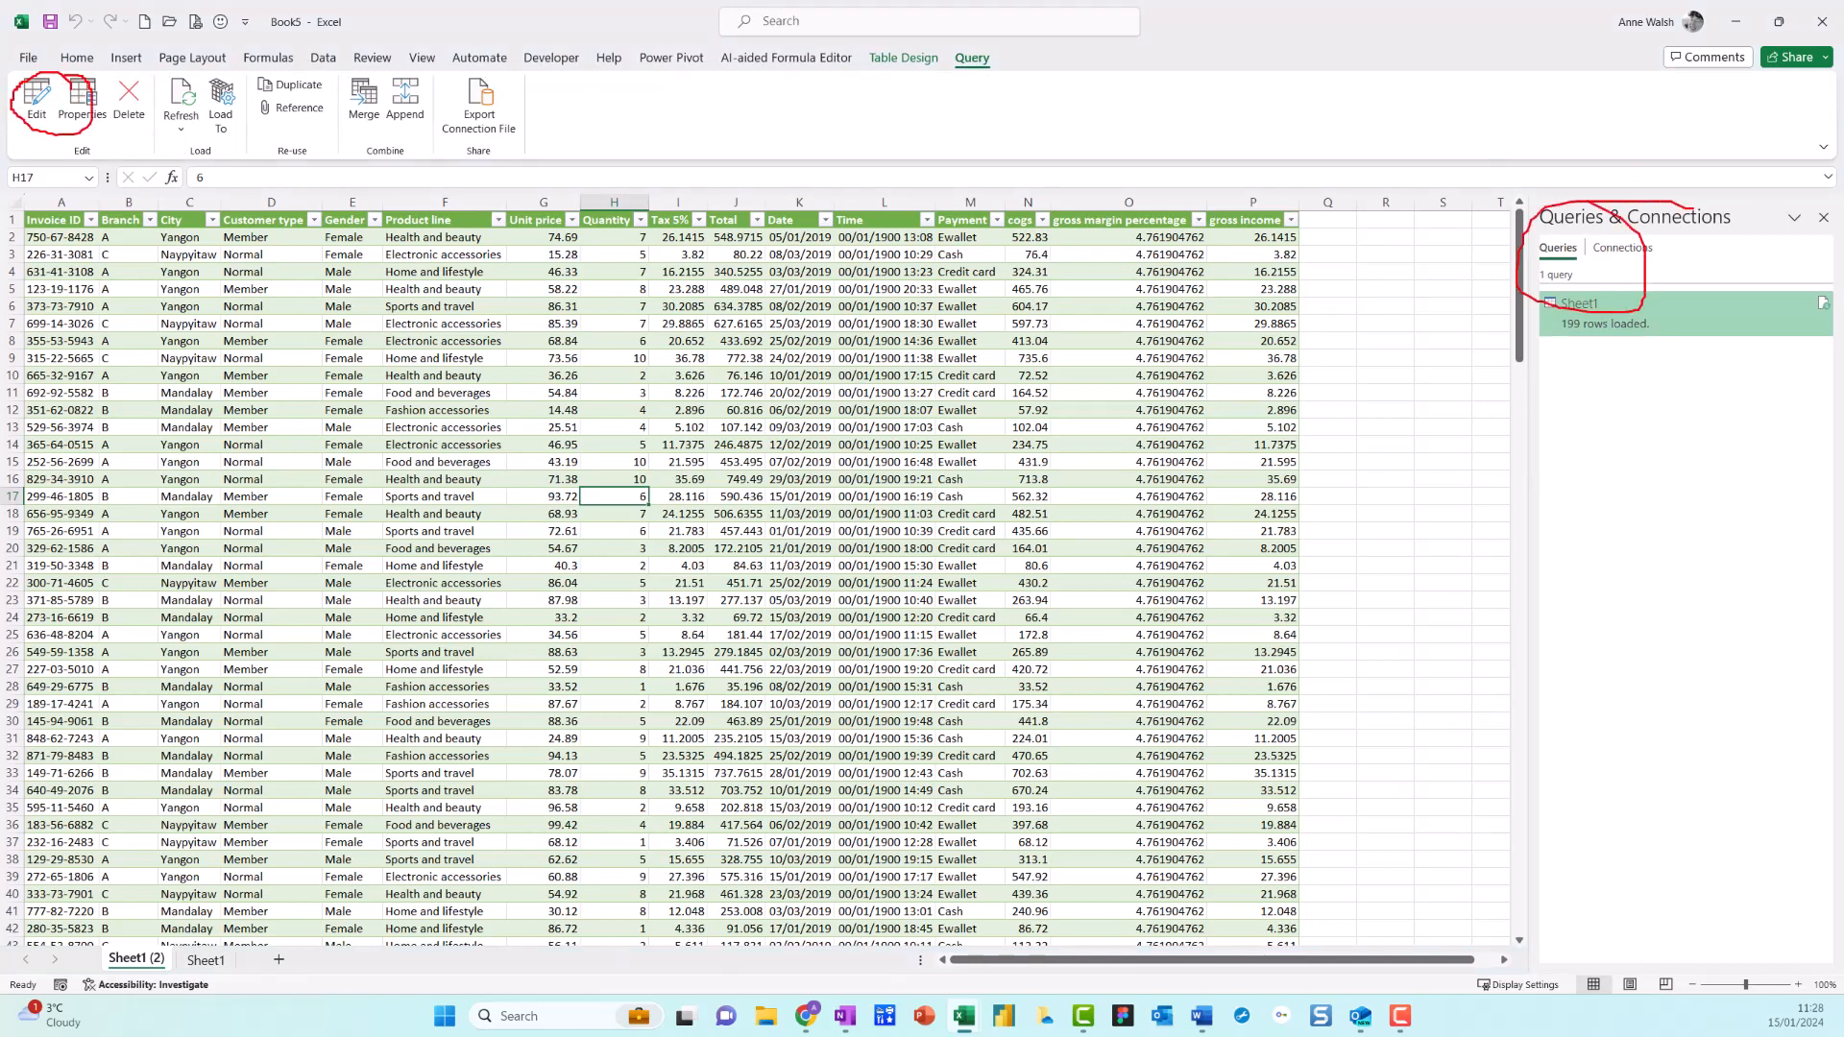
left_click(1614, 313)
right_click(1614, 313)
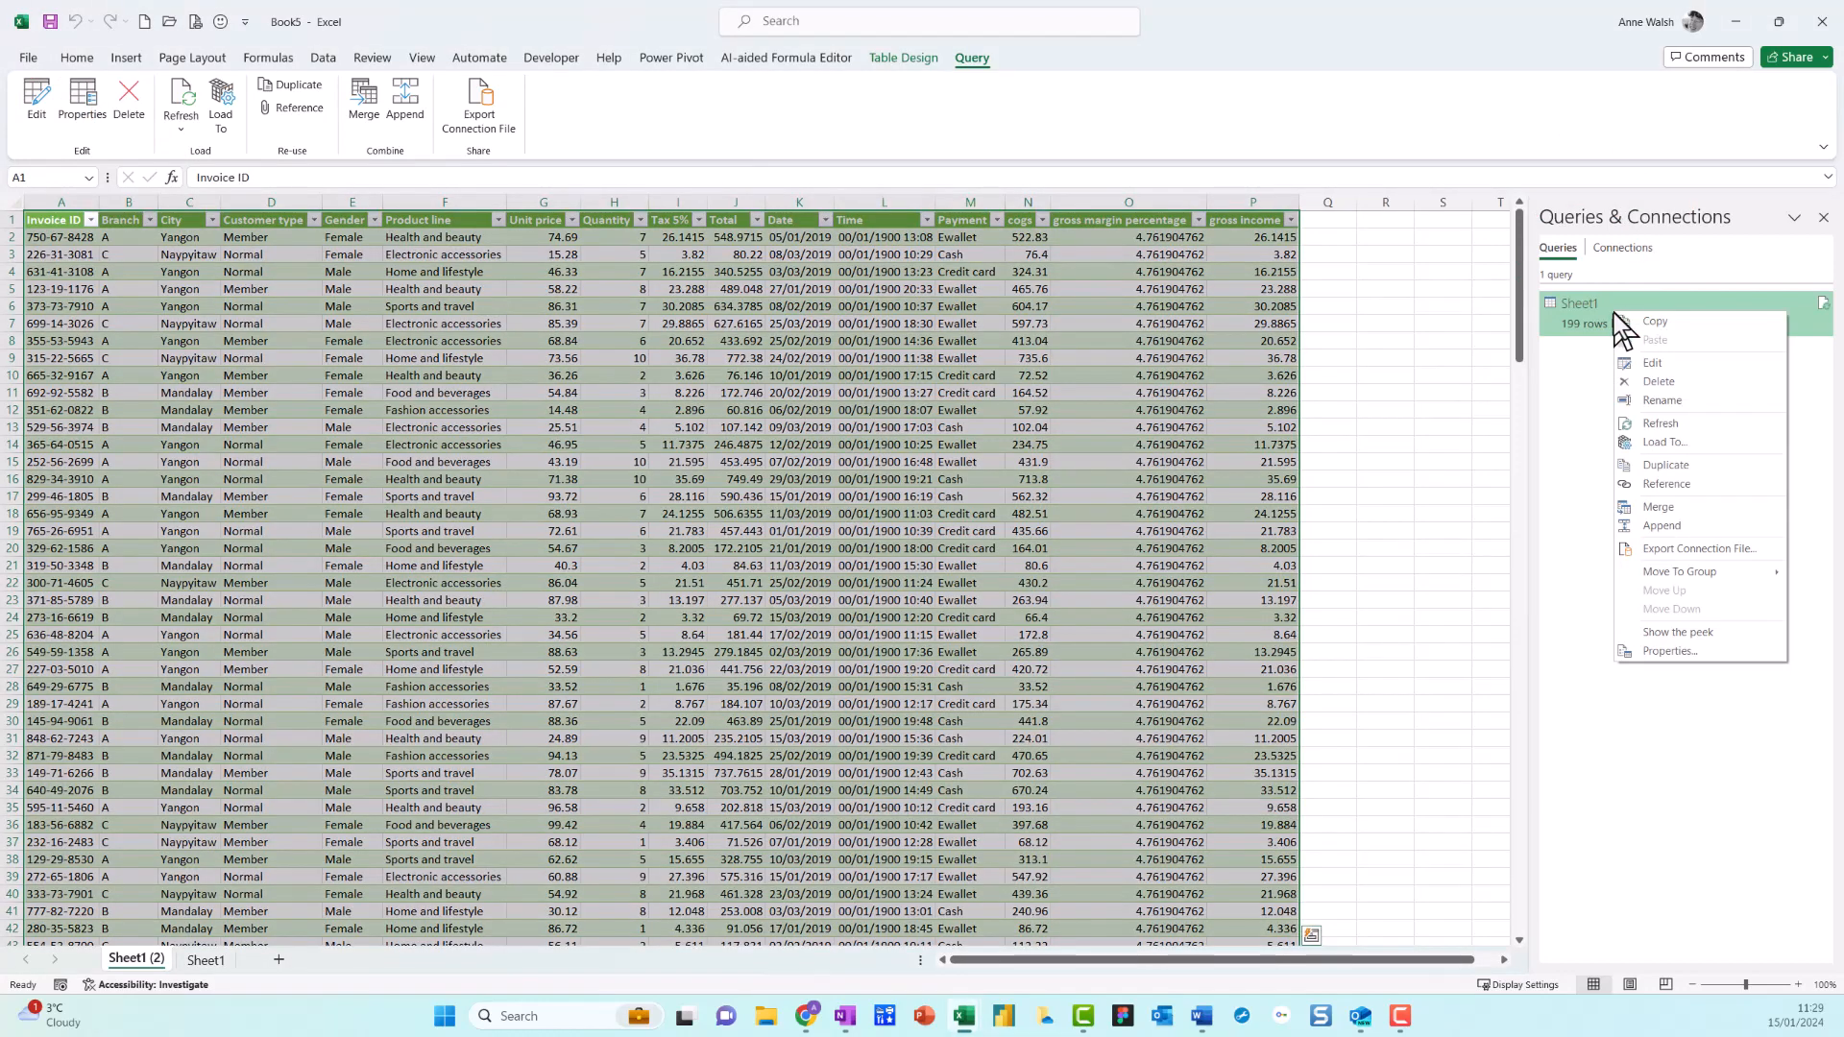
left_click(1644, 362)
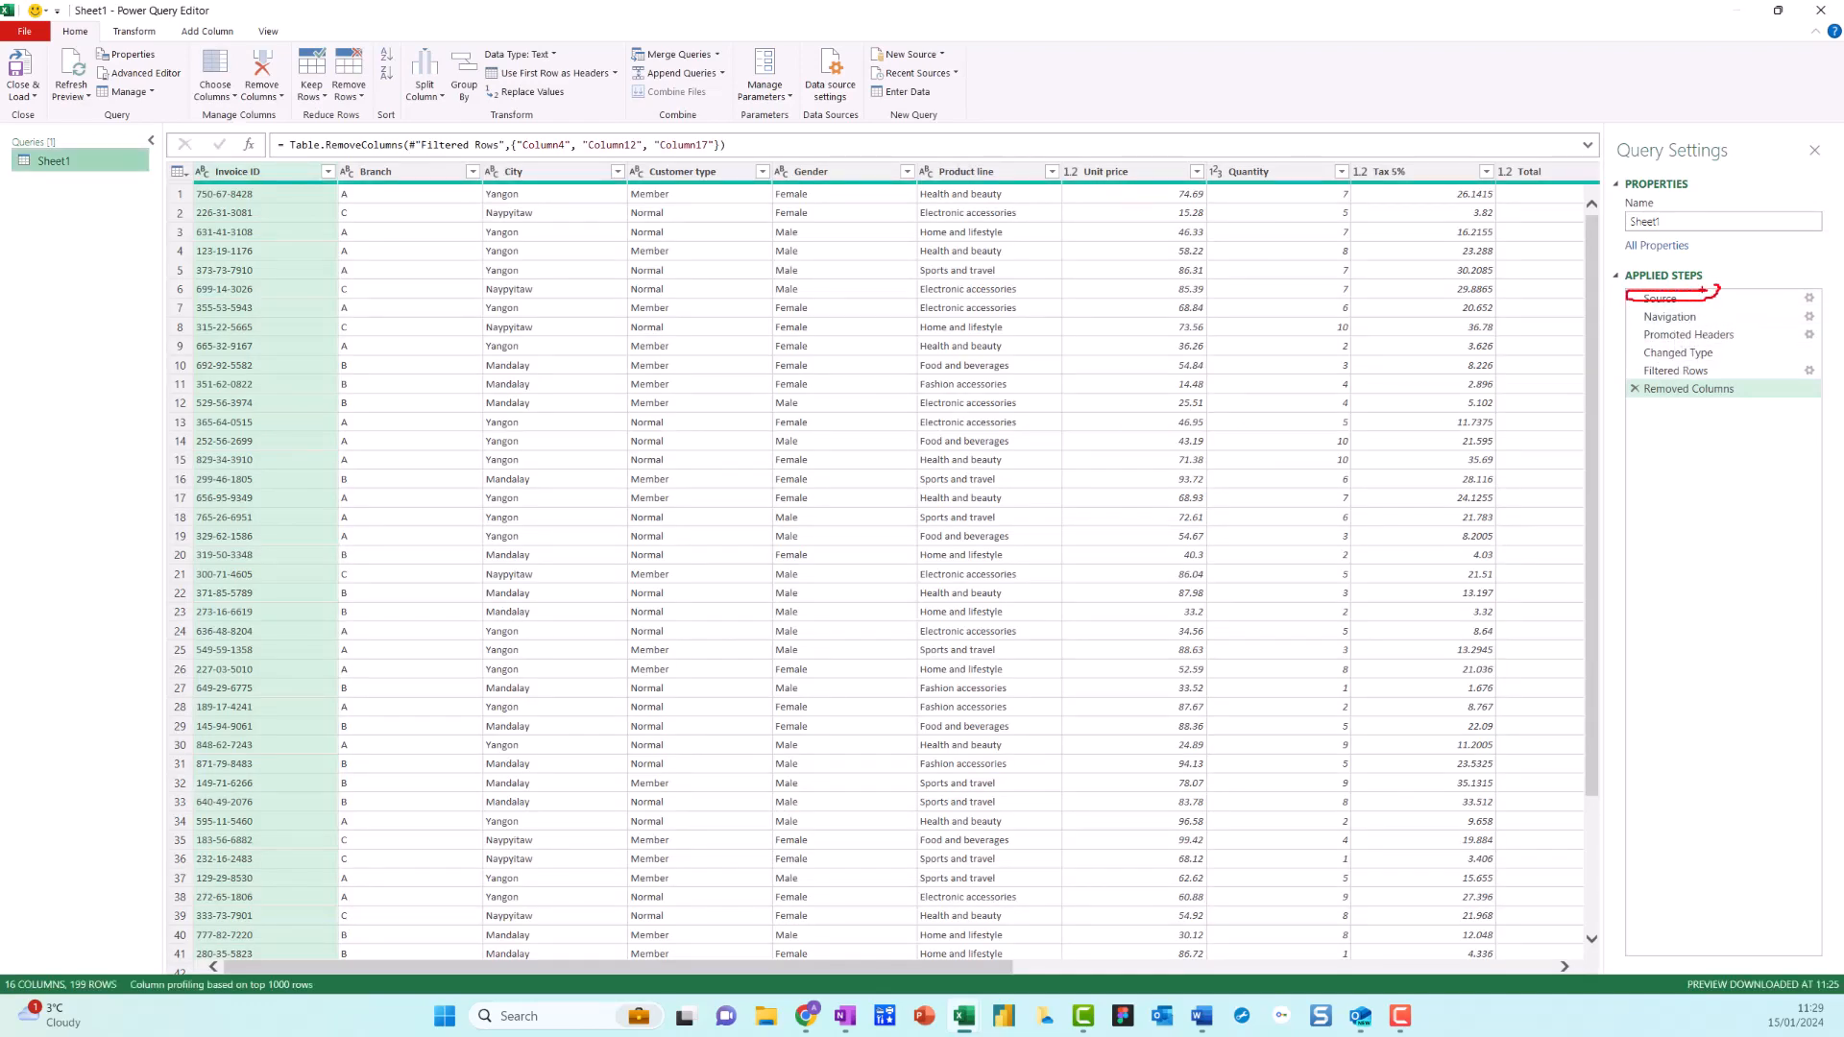
Change the query's Source file to the workbook "Remove blank rows and column in Excel - using Power Query new file"
left_click(1805, 301)
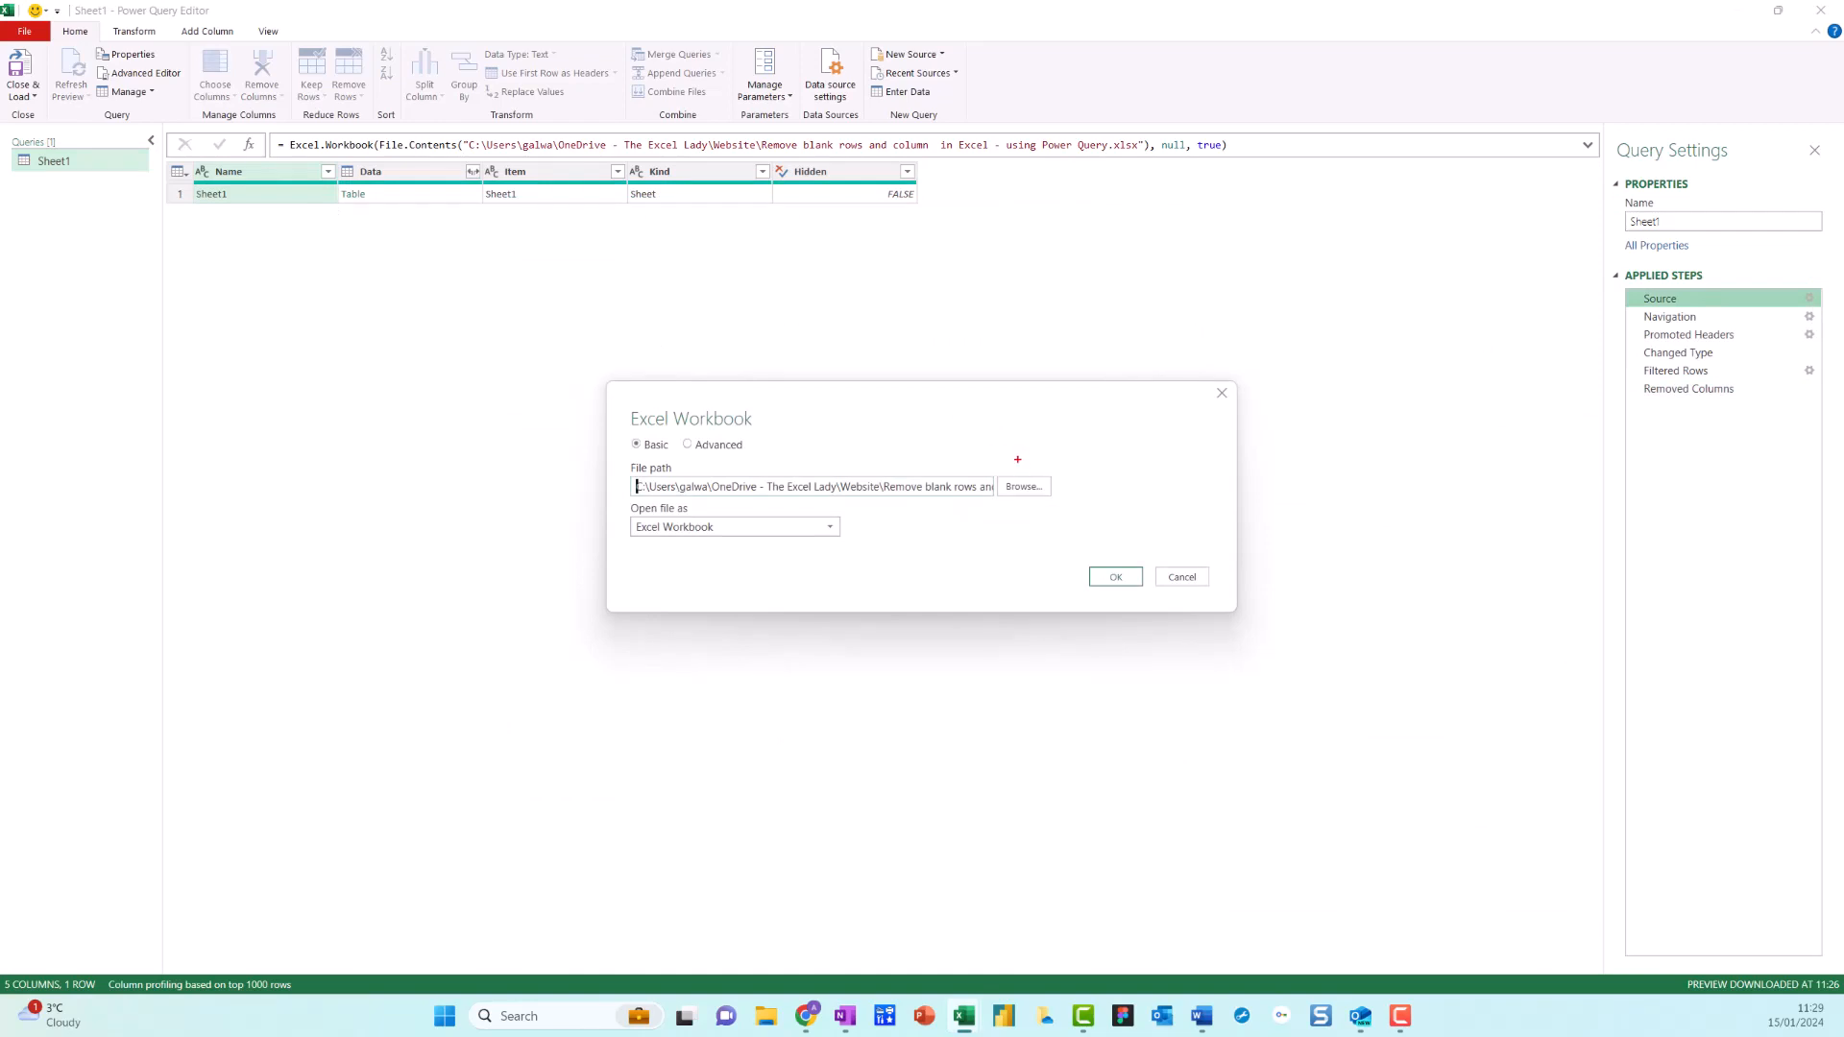
mouse_move(1028, 461)
left_mouse_down()
mouse_move(1031, 514)
mouse_move(986, 438)
left_mouse_up()
key("Escape")
left_click(1024, 487)
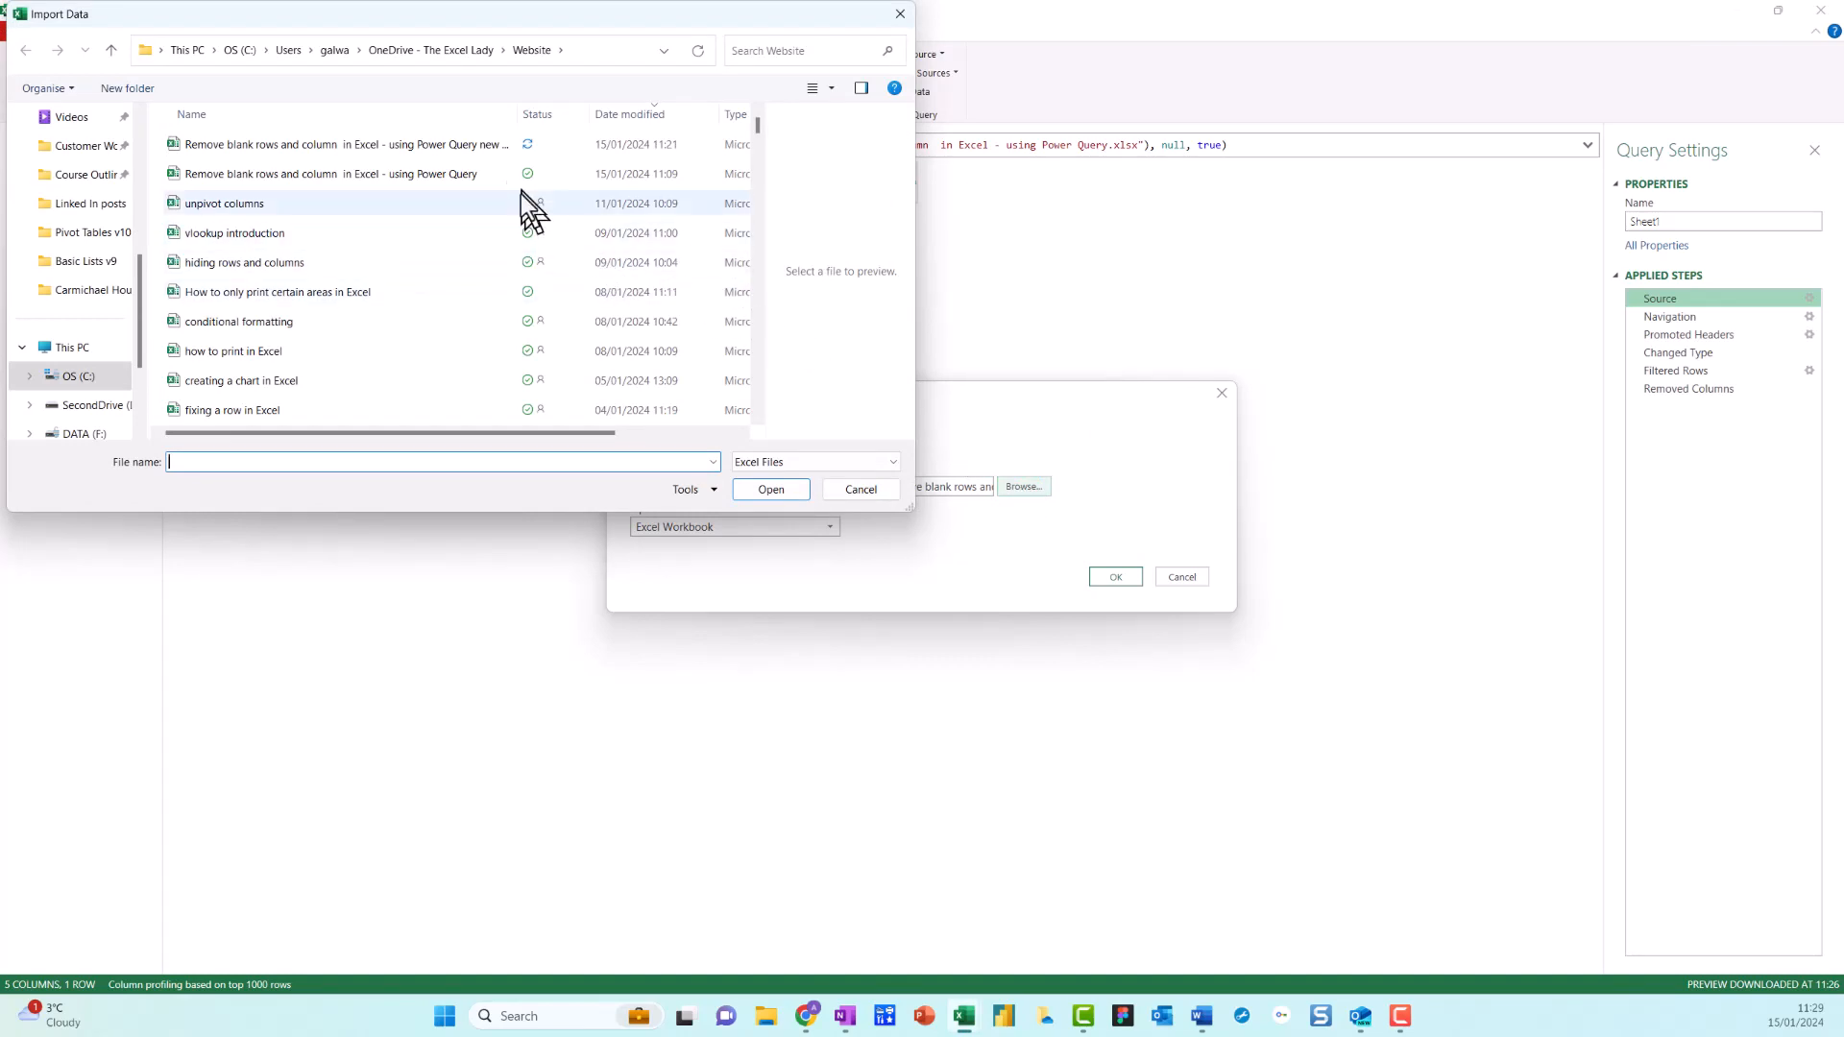
left_click(486, 152)
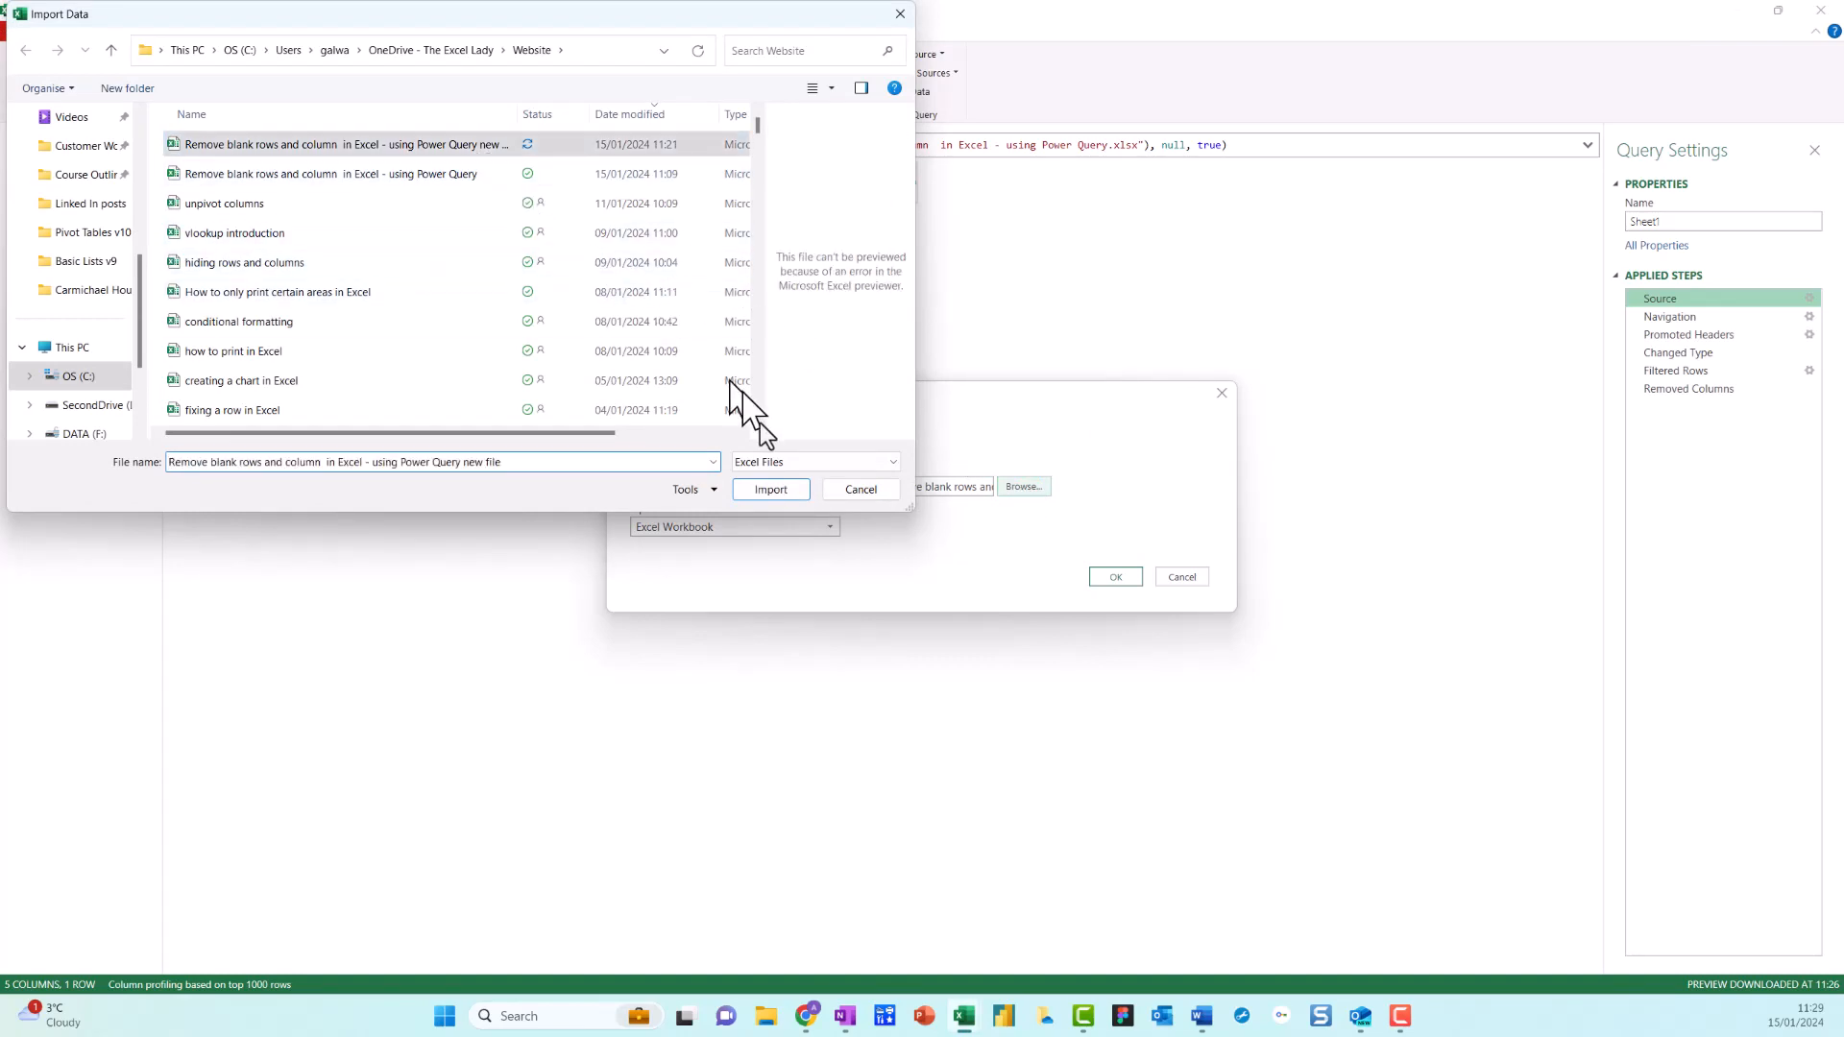
left_click(770, 489)
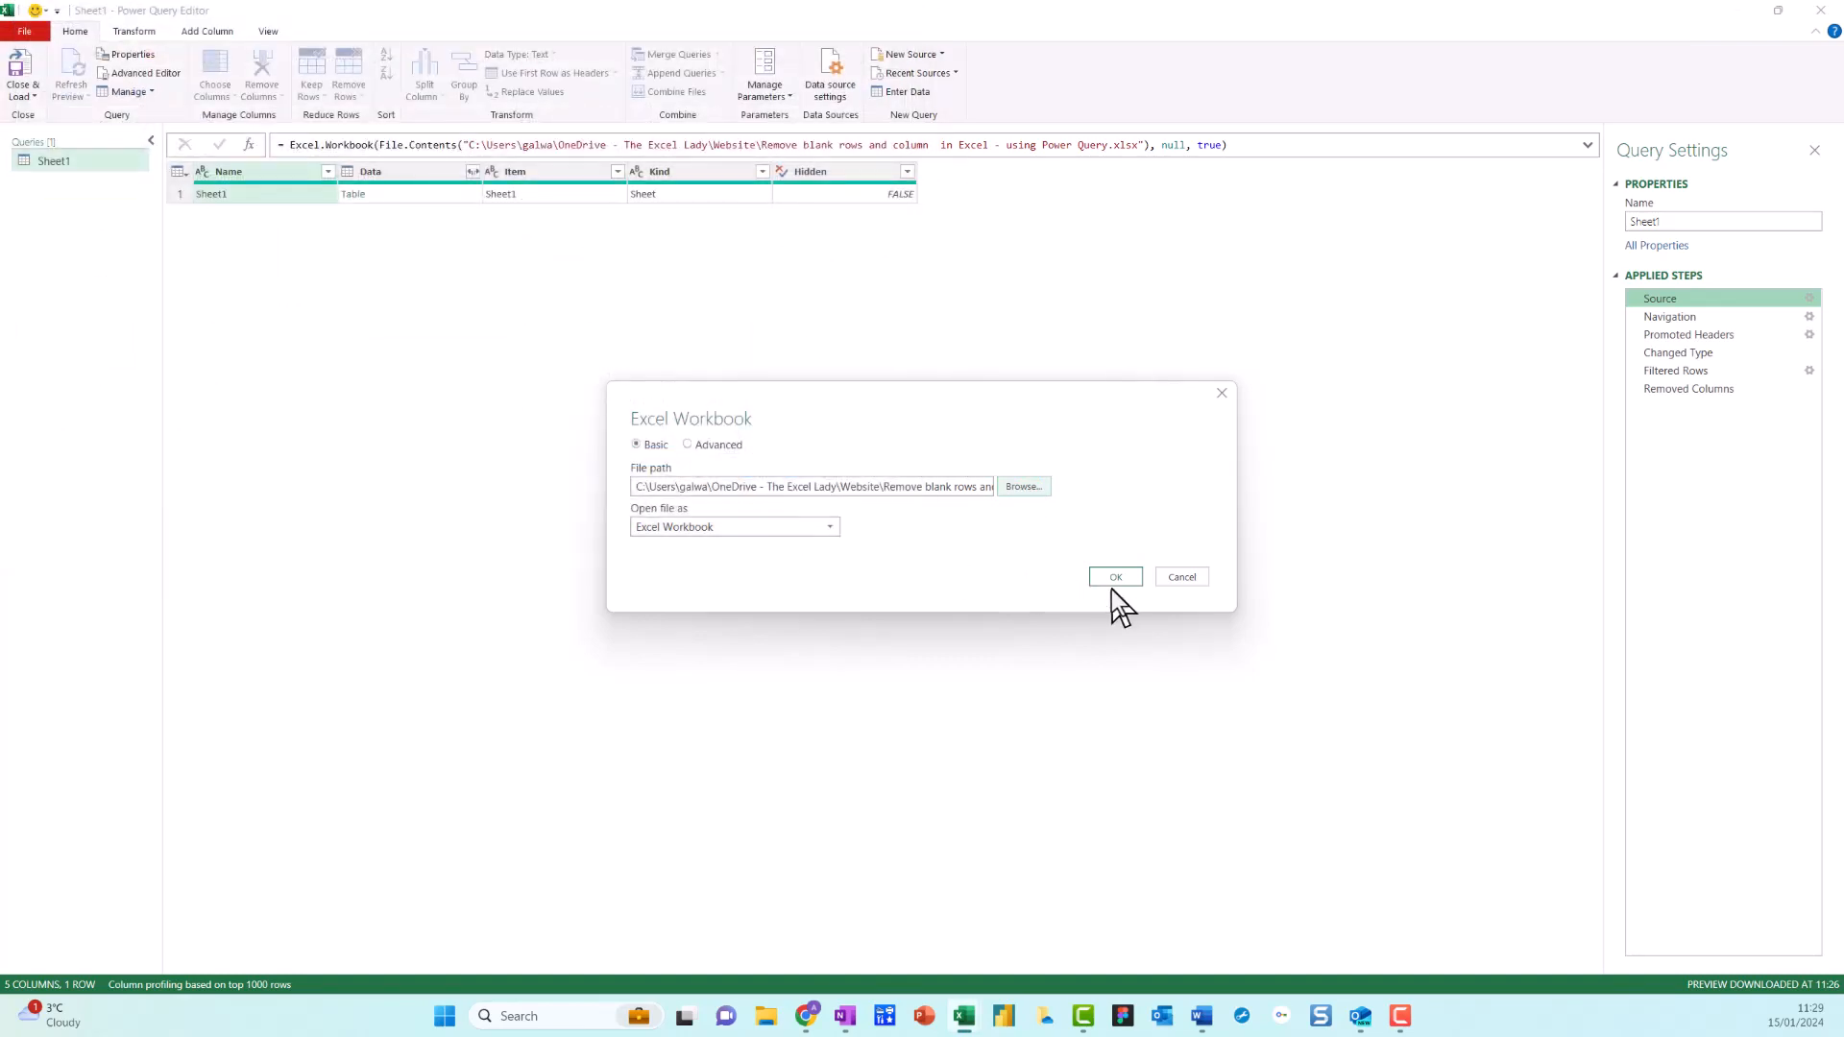
left_click(1117, 576)
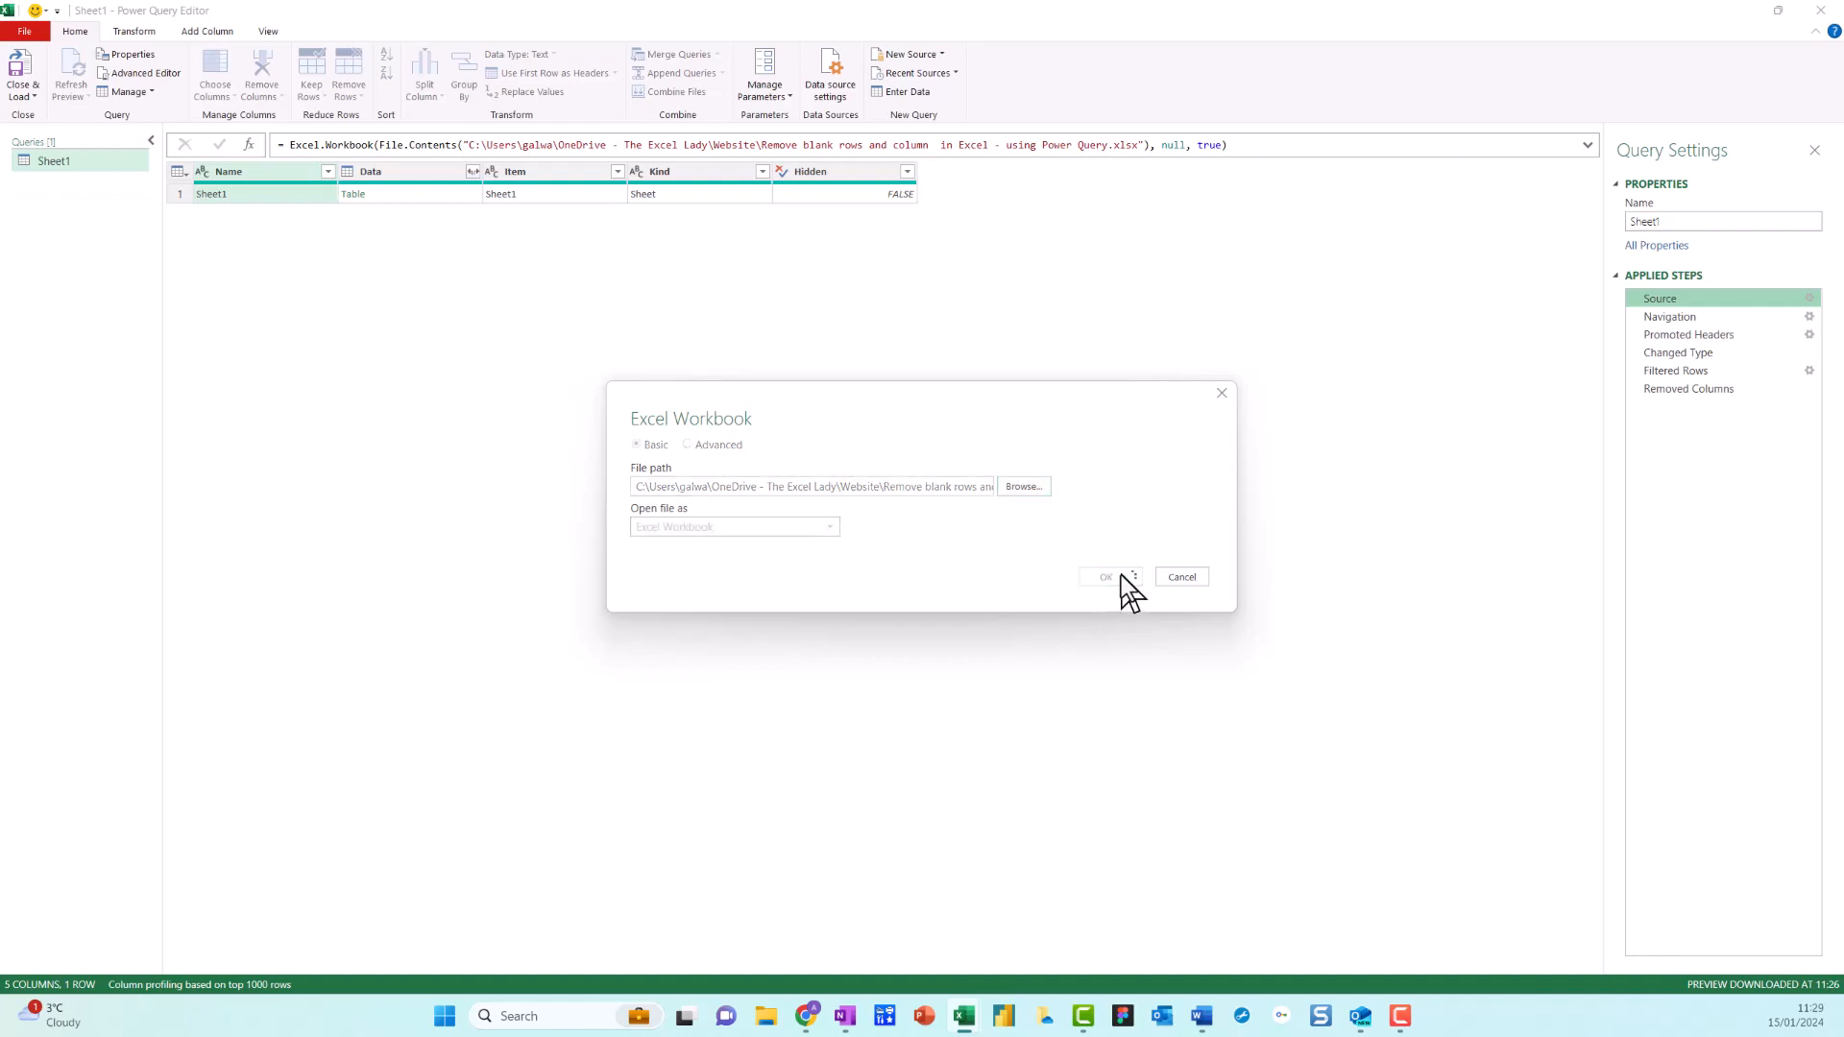
Preview the data at the Removed Columns step and load the updated query back into the worksheet
left_click(1675, 395)
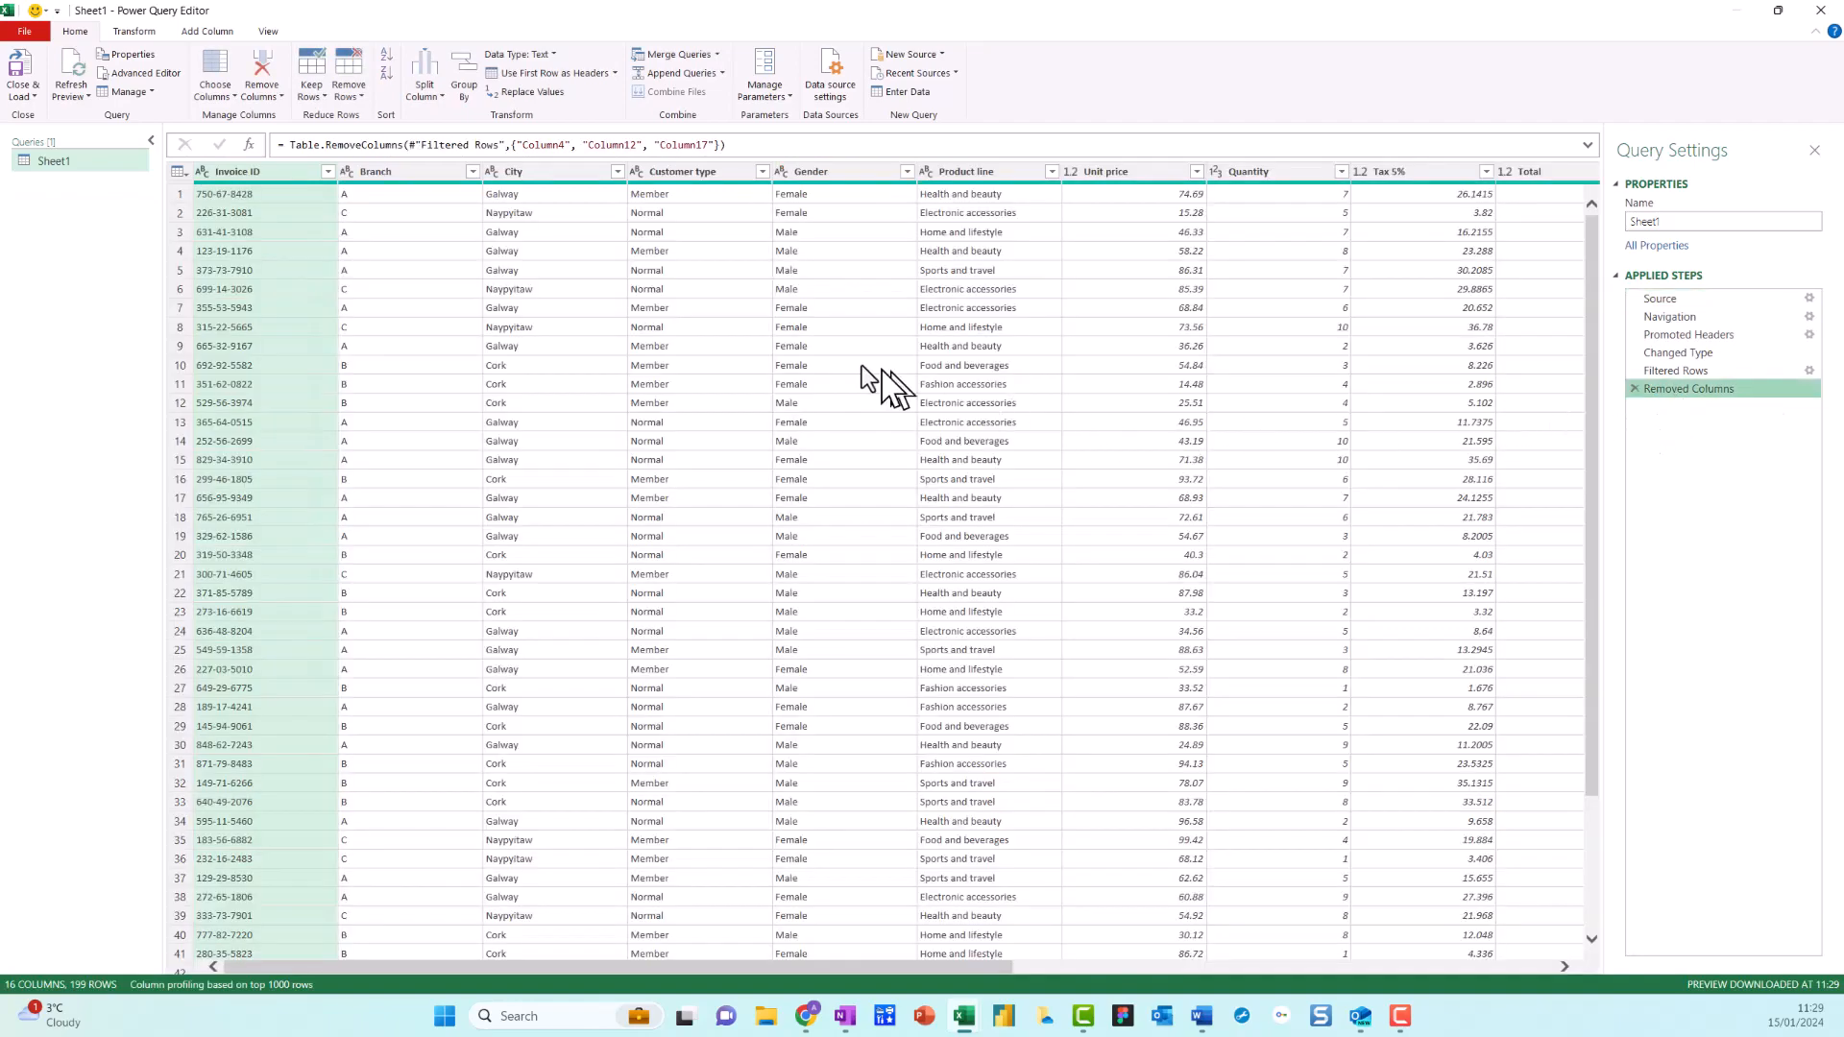
left_click(37, 96)
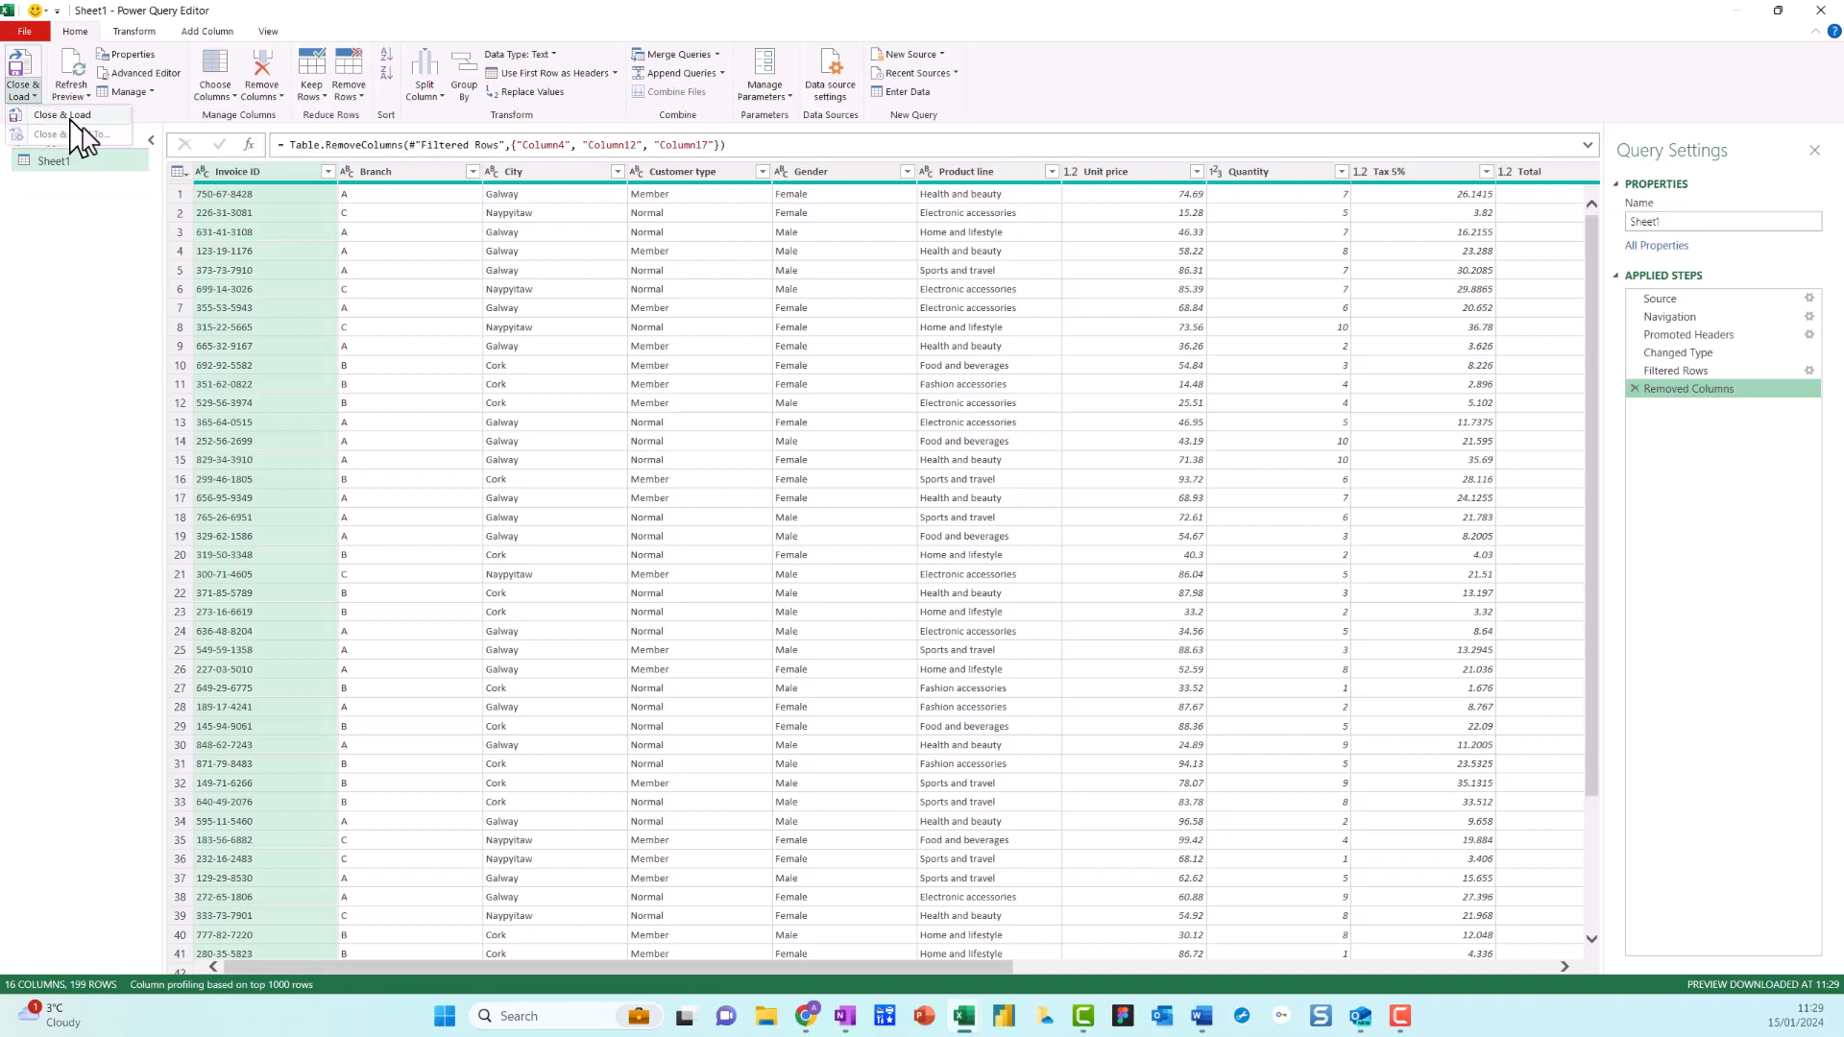
left_click(63, 115)
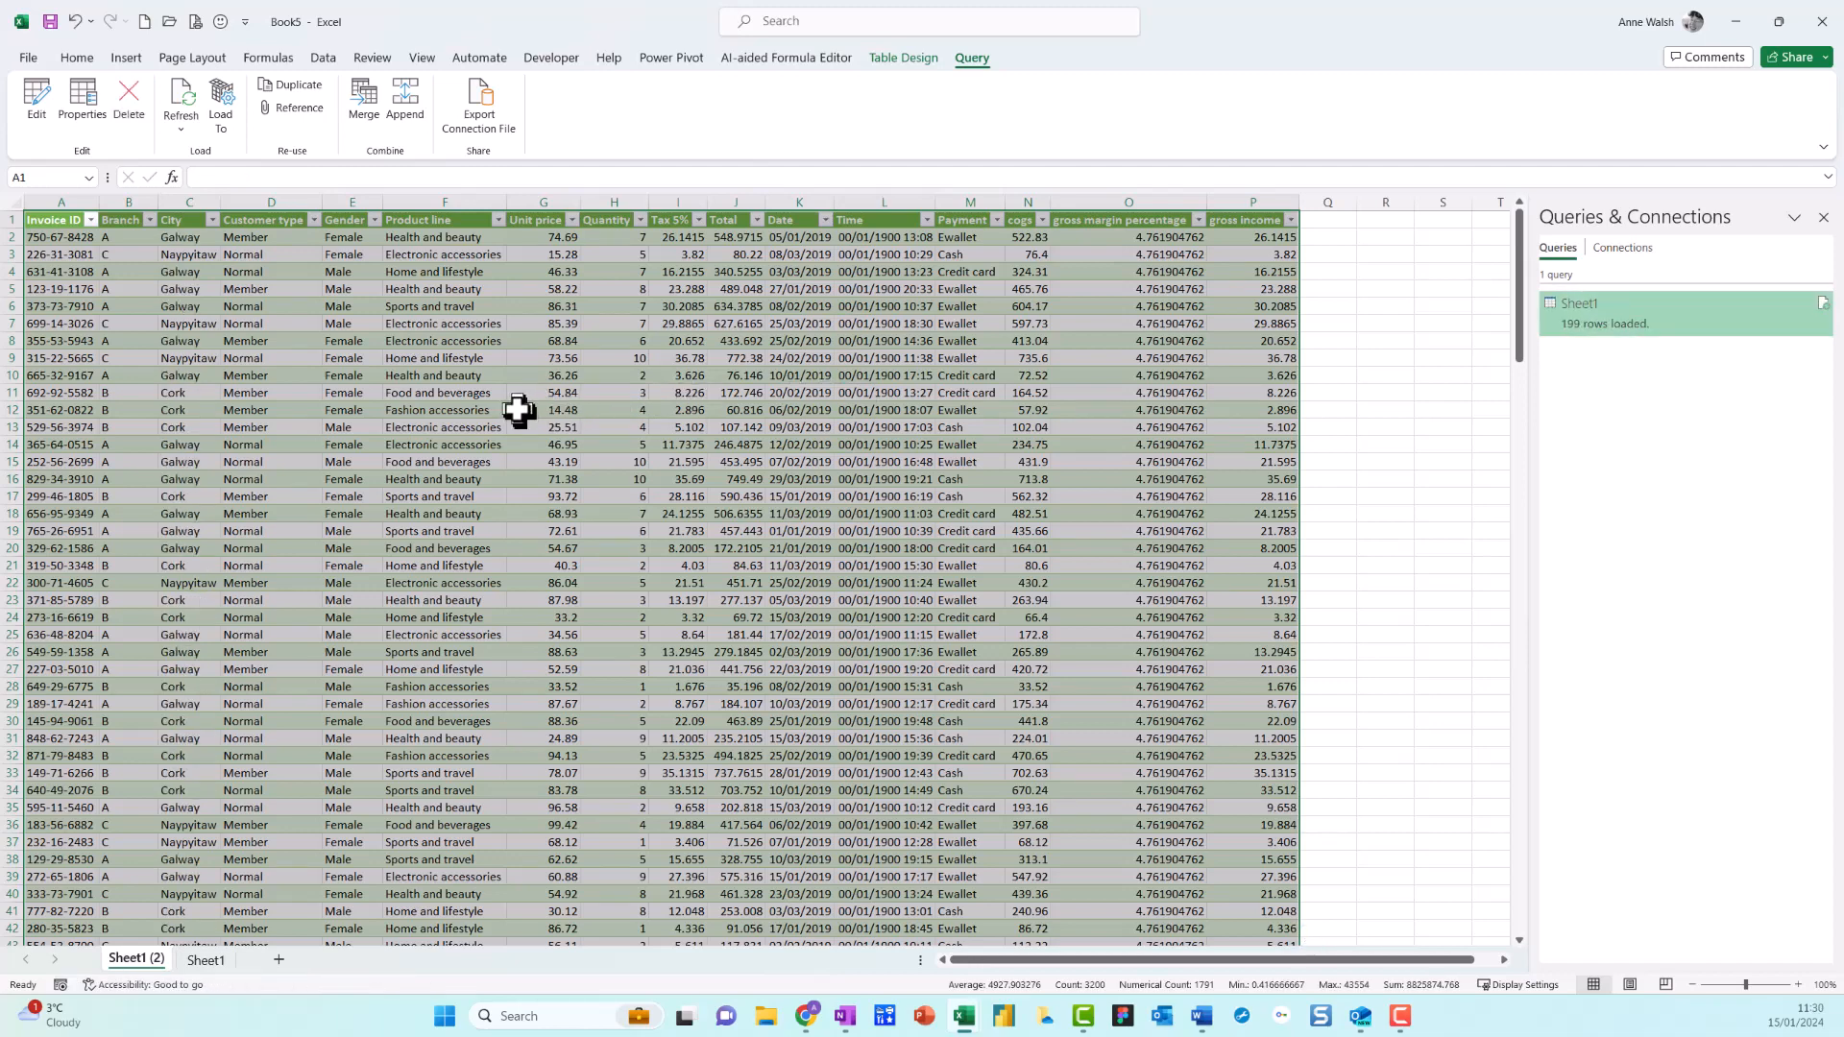
mouse_move(420, 369)
left_mouse_down()
mouse_move(365, 485)
mouse_move(418, 383)
left_mouse_up()
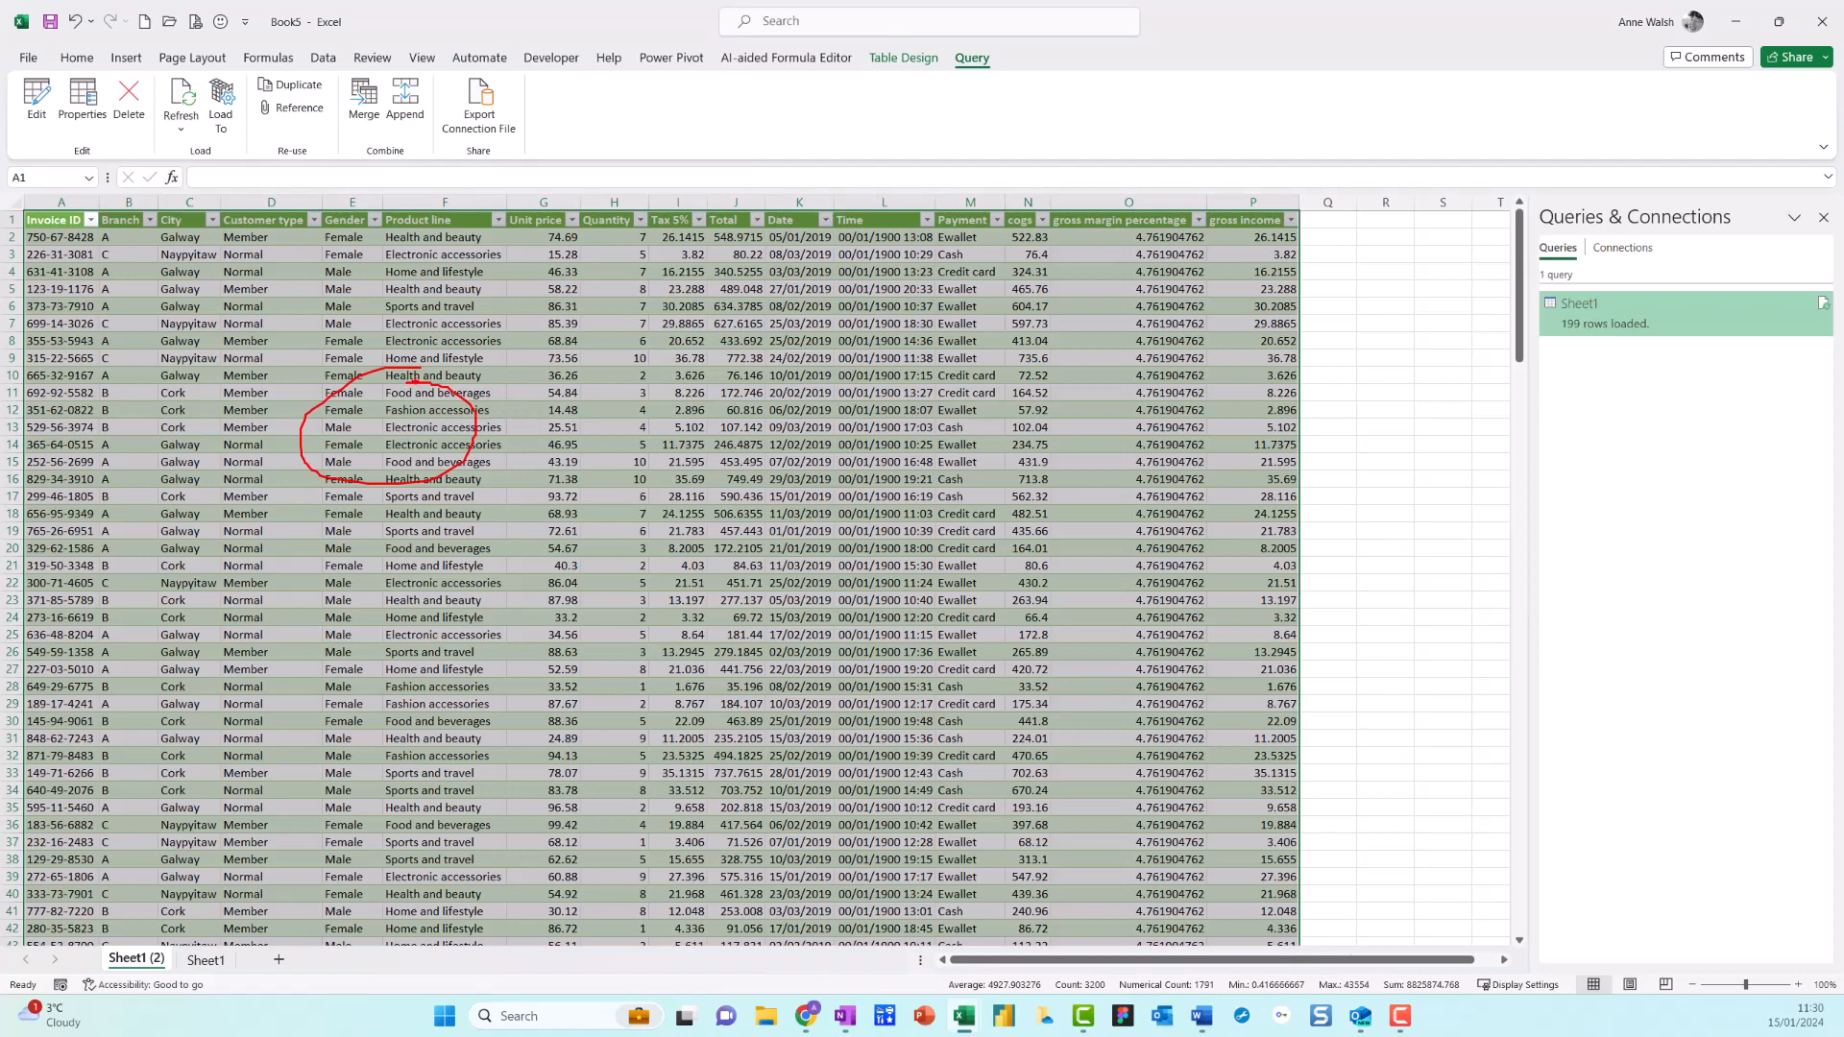
key("Escape")
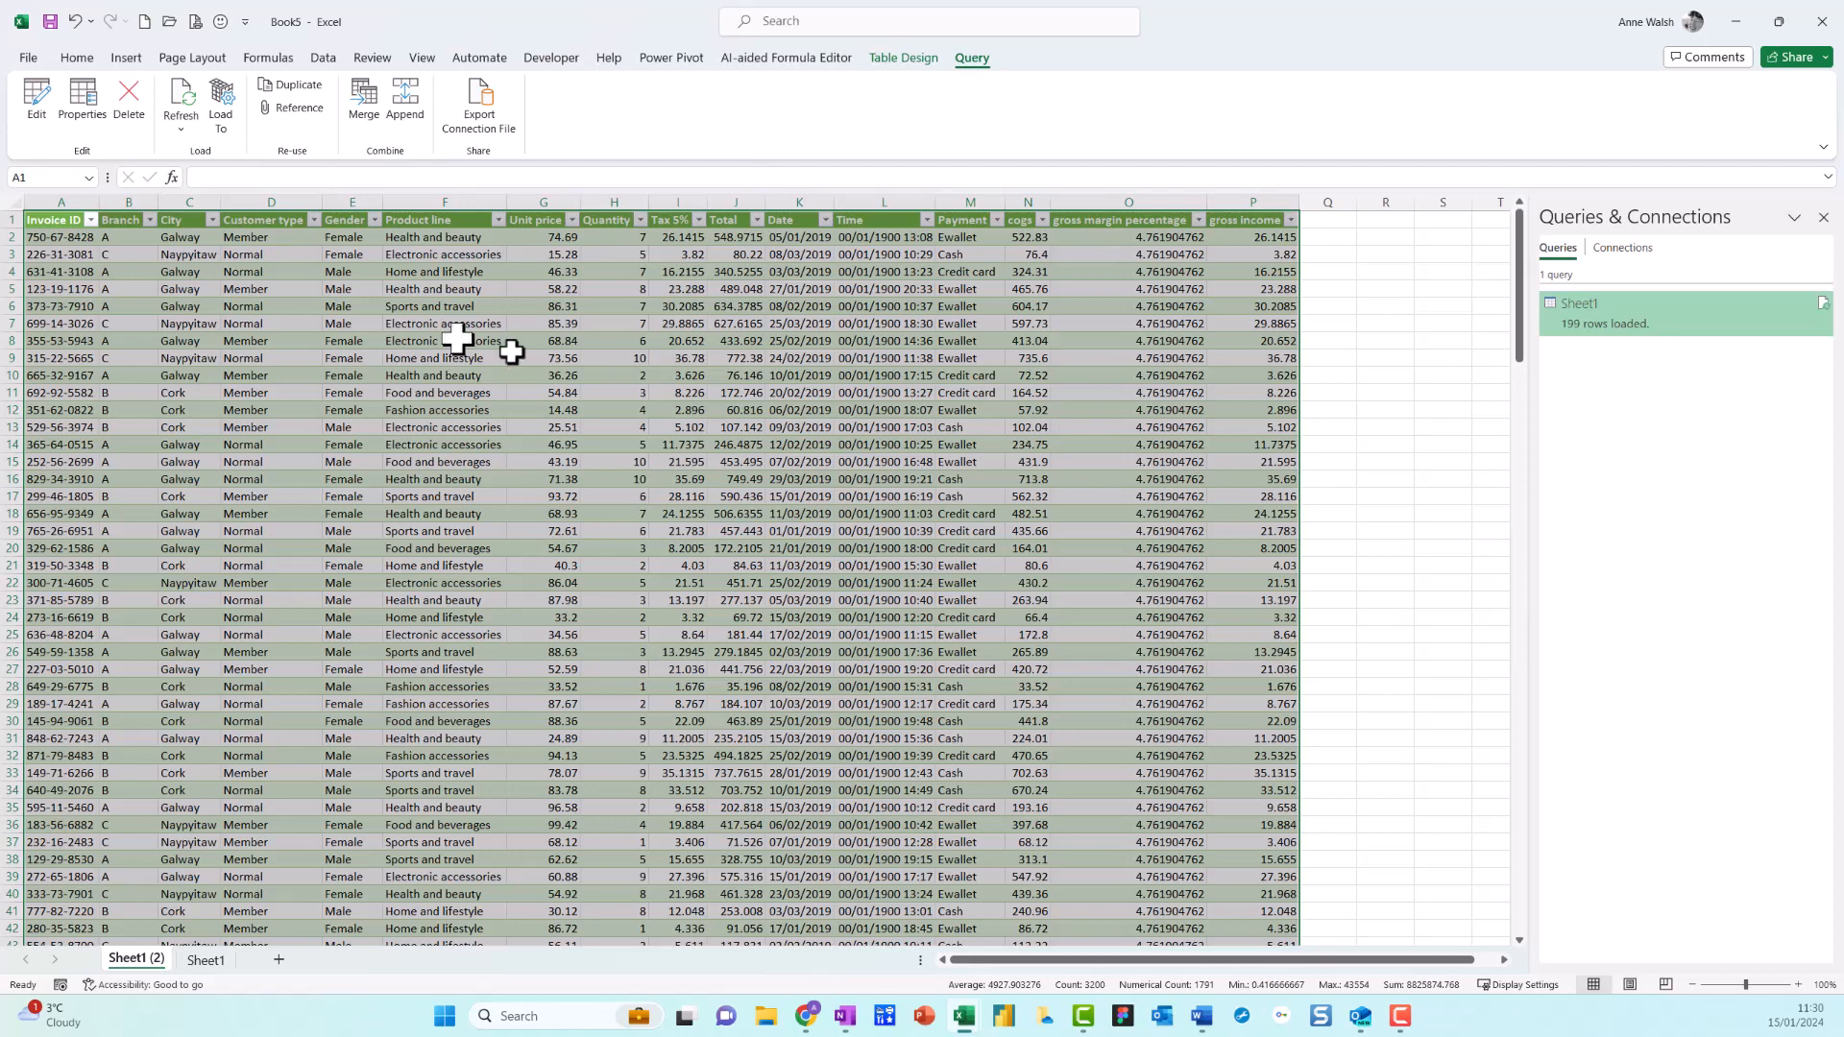
left_click(878, 340)
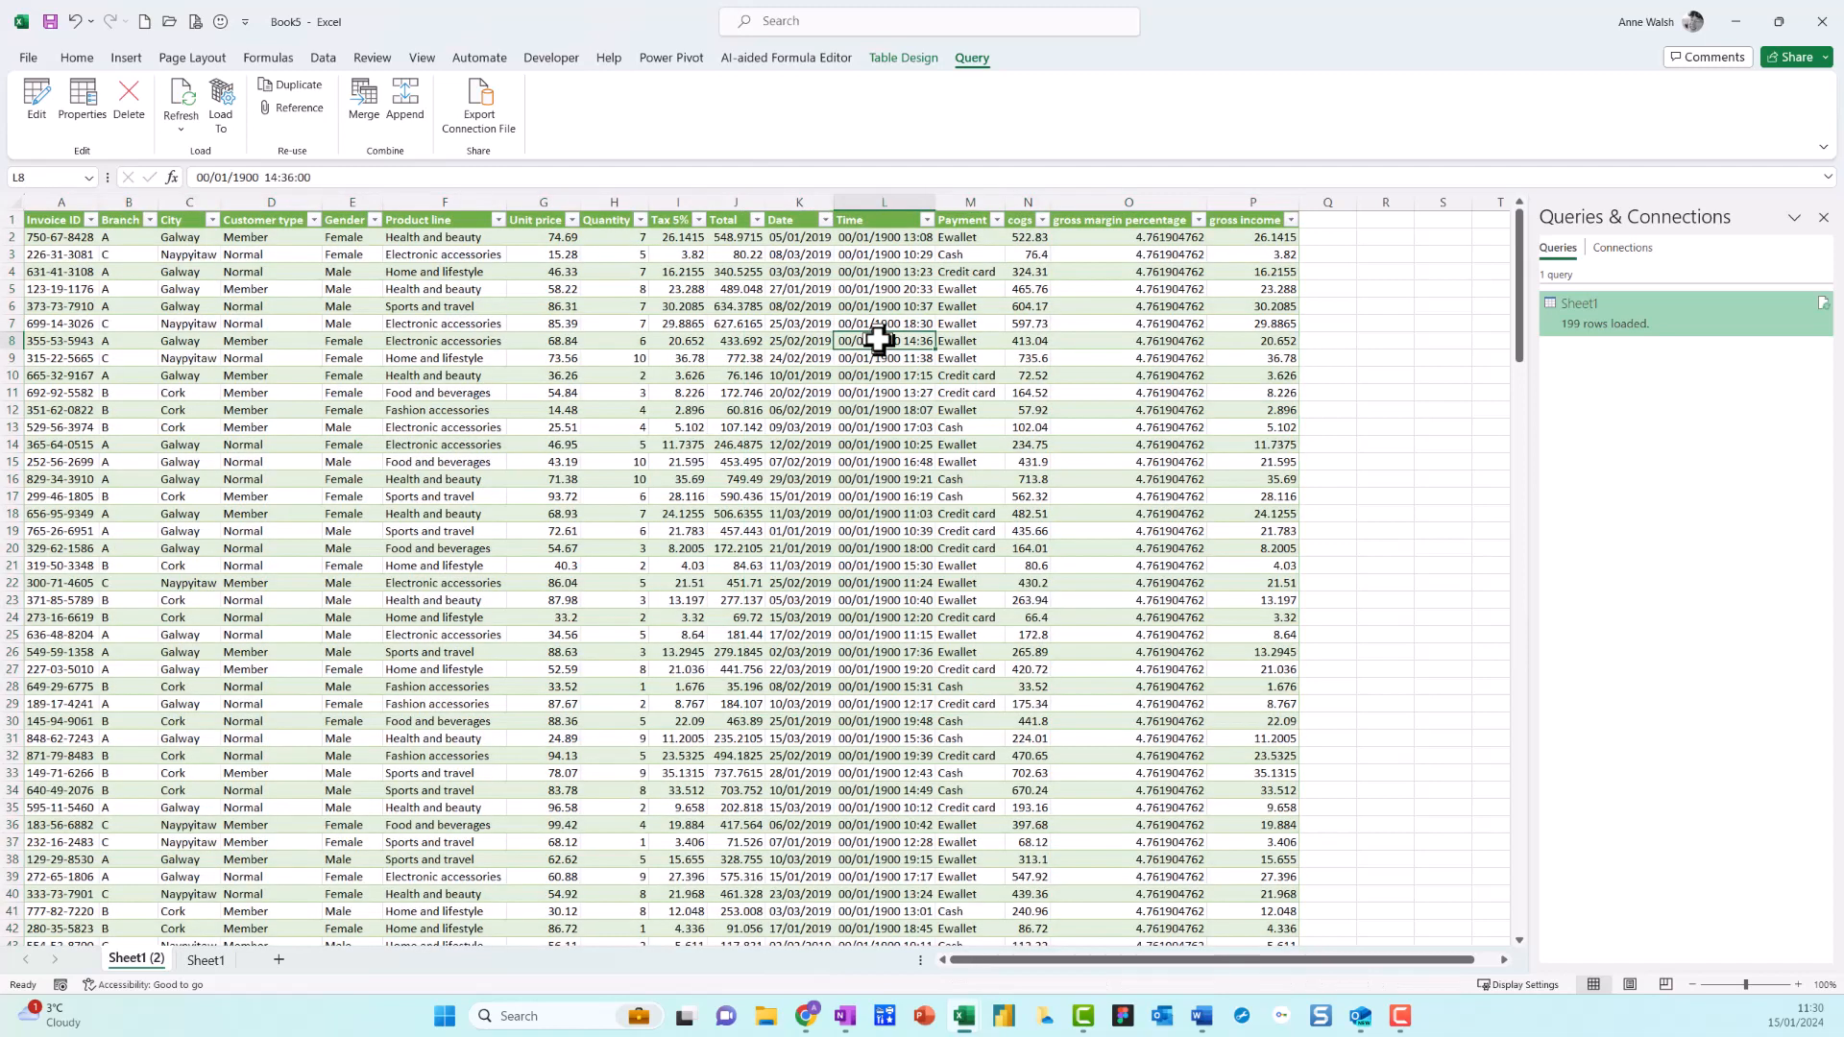
Change the Time column's data type to Time in the Sheet1 query and load the result back into the worksheet
right_click(1587, 319)
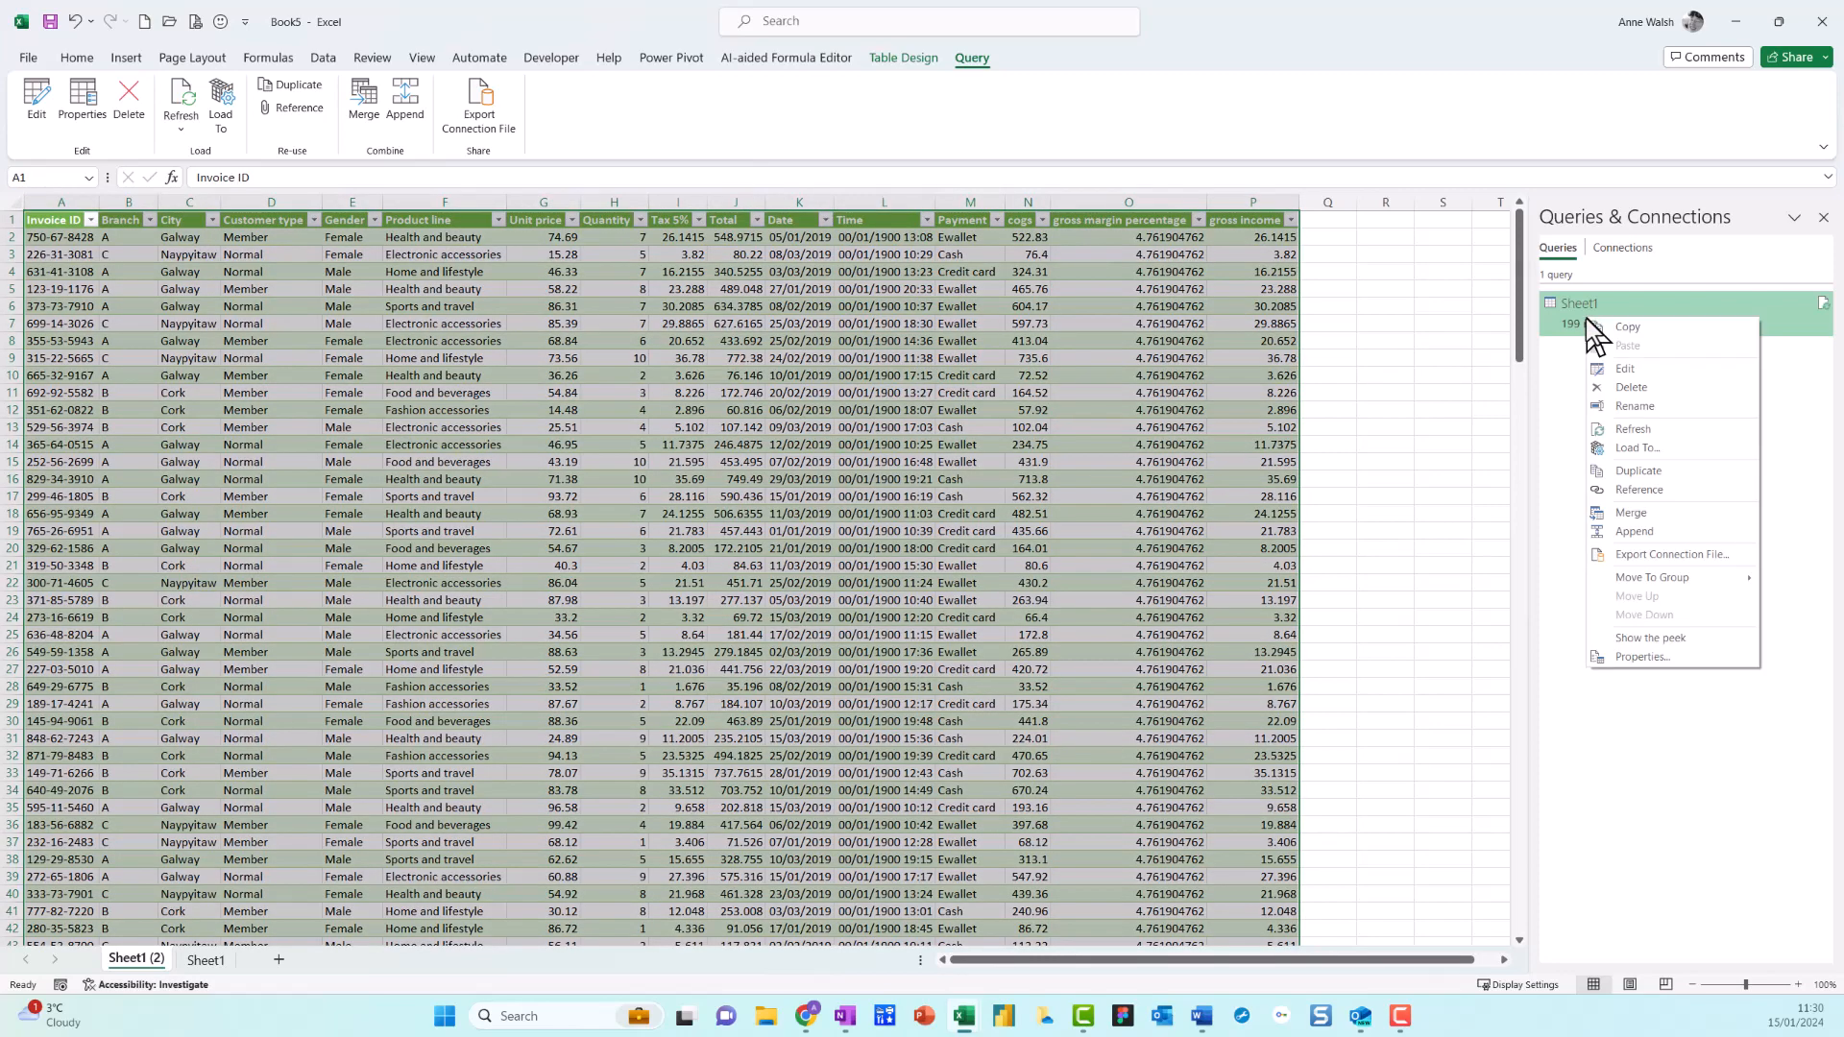
left_click(1625, 367)
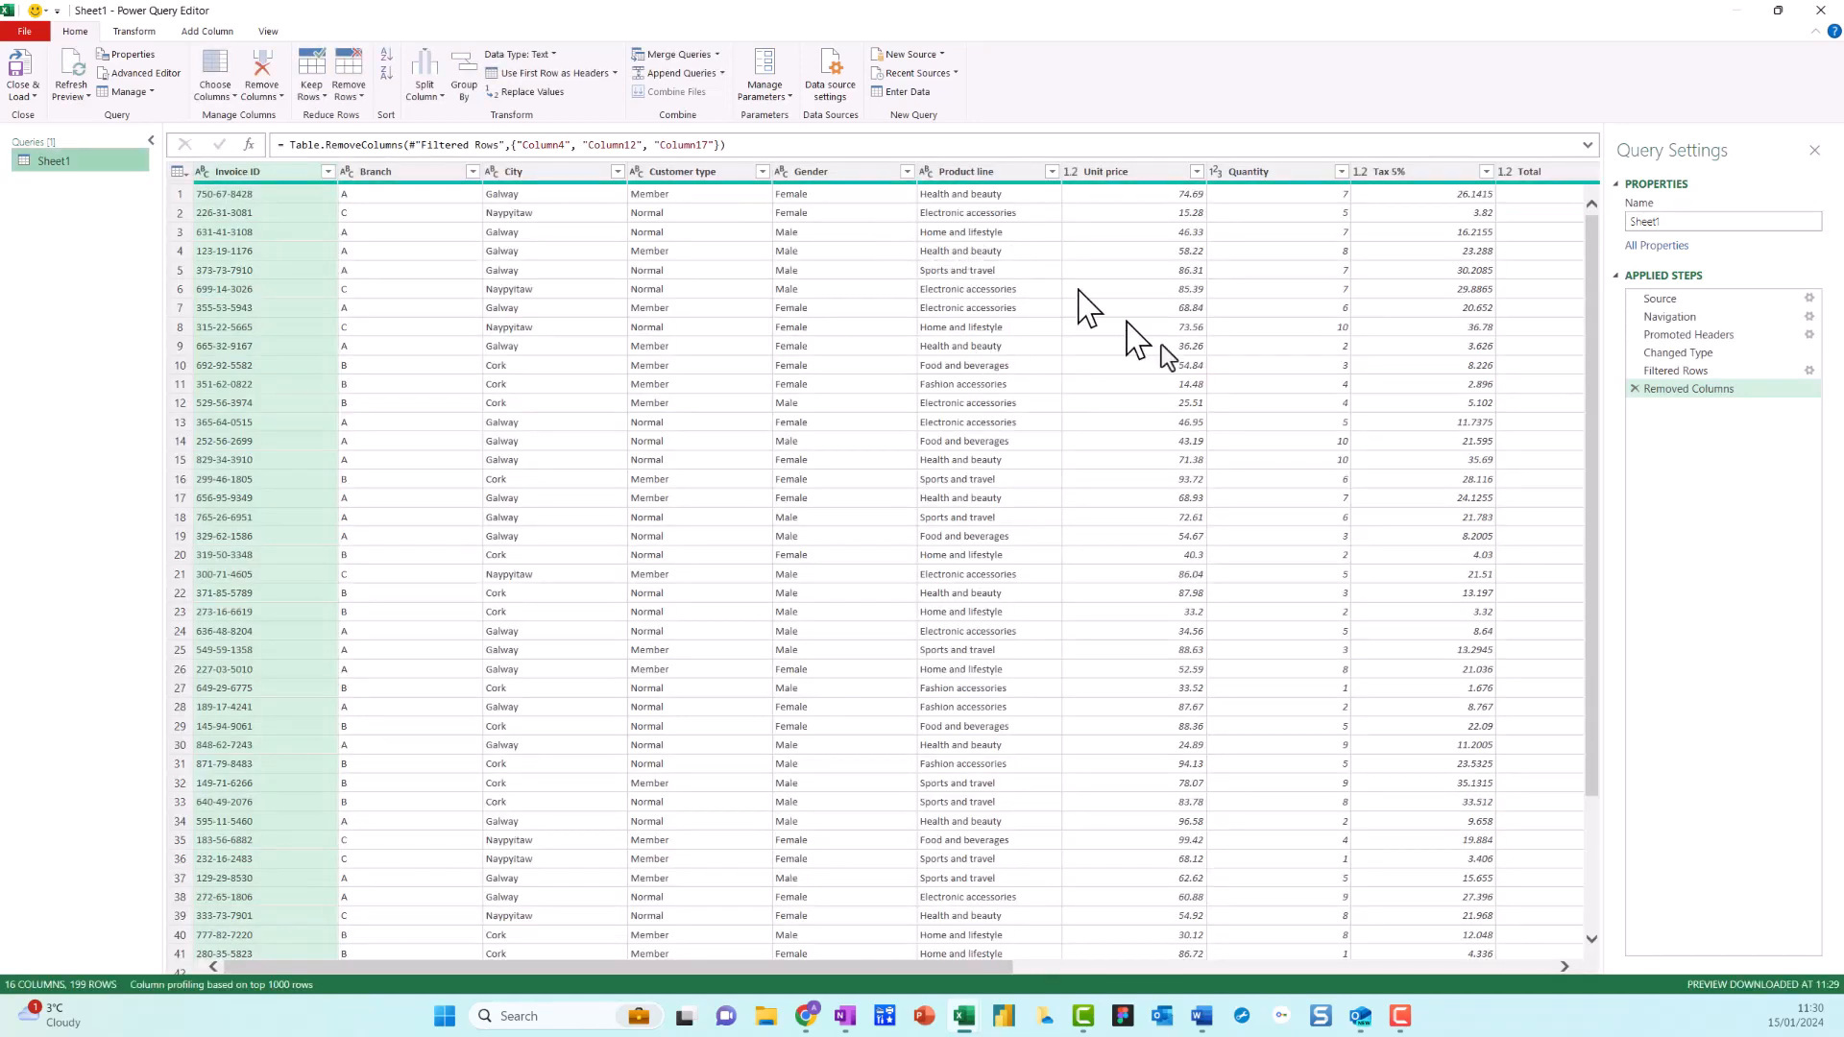
left_click(1565, 966)
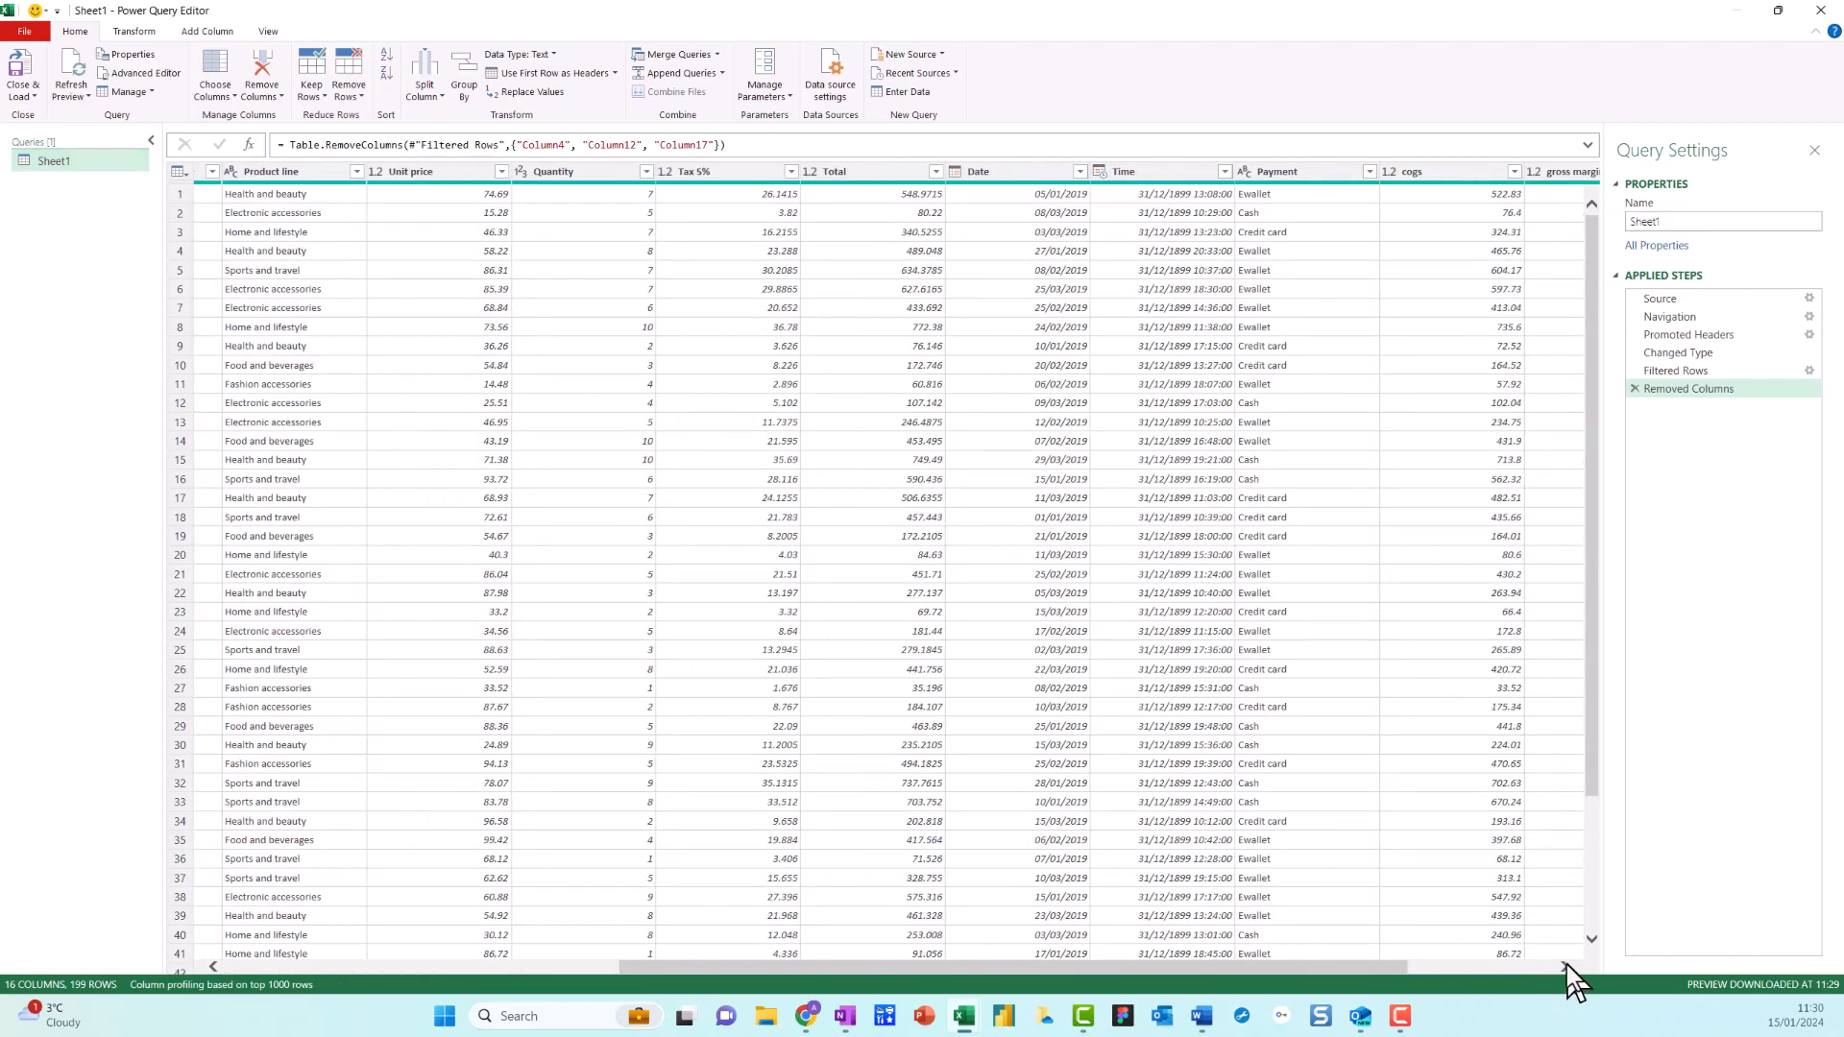
right_click(1147, 170)
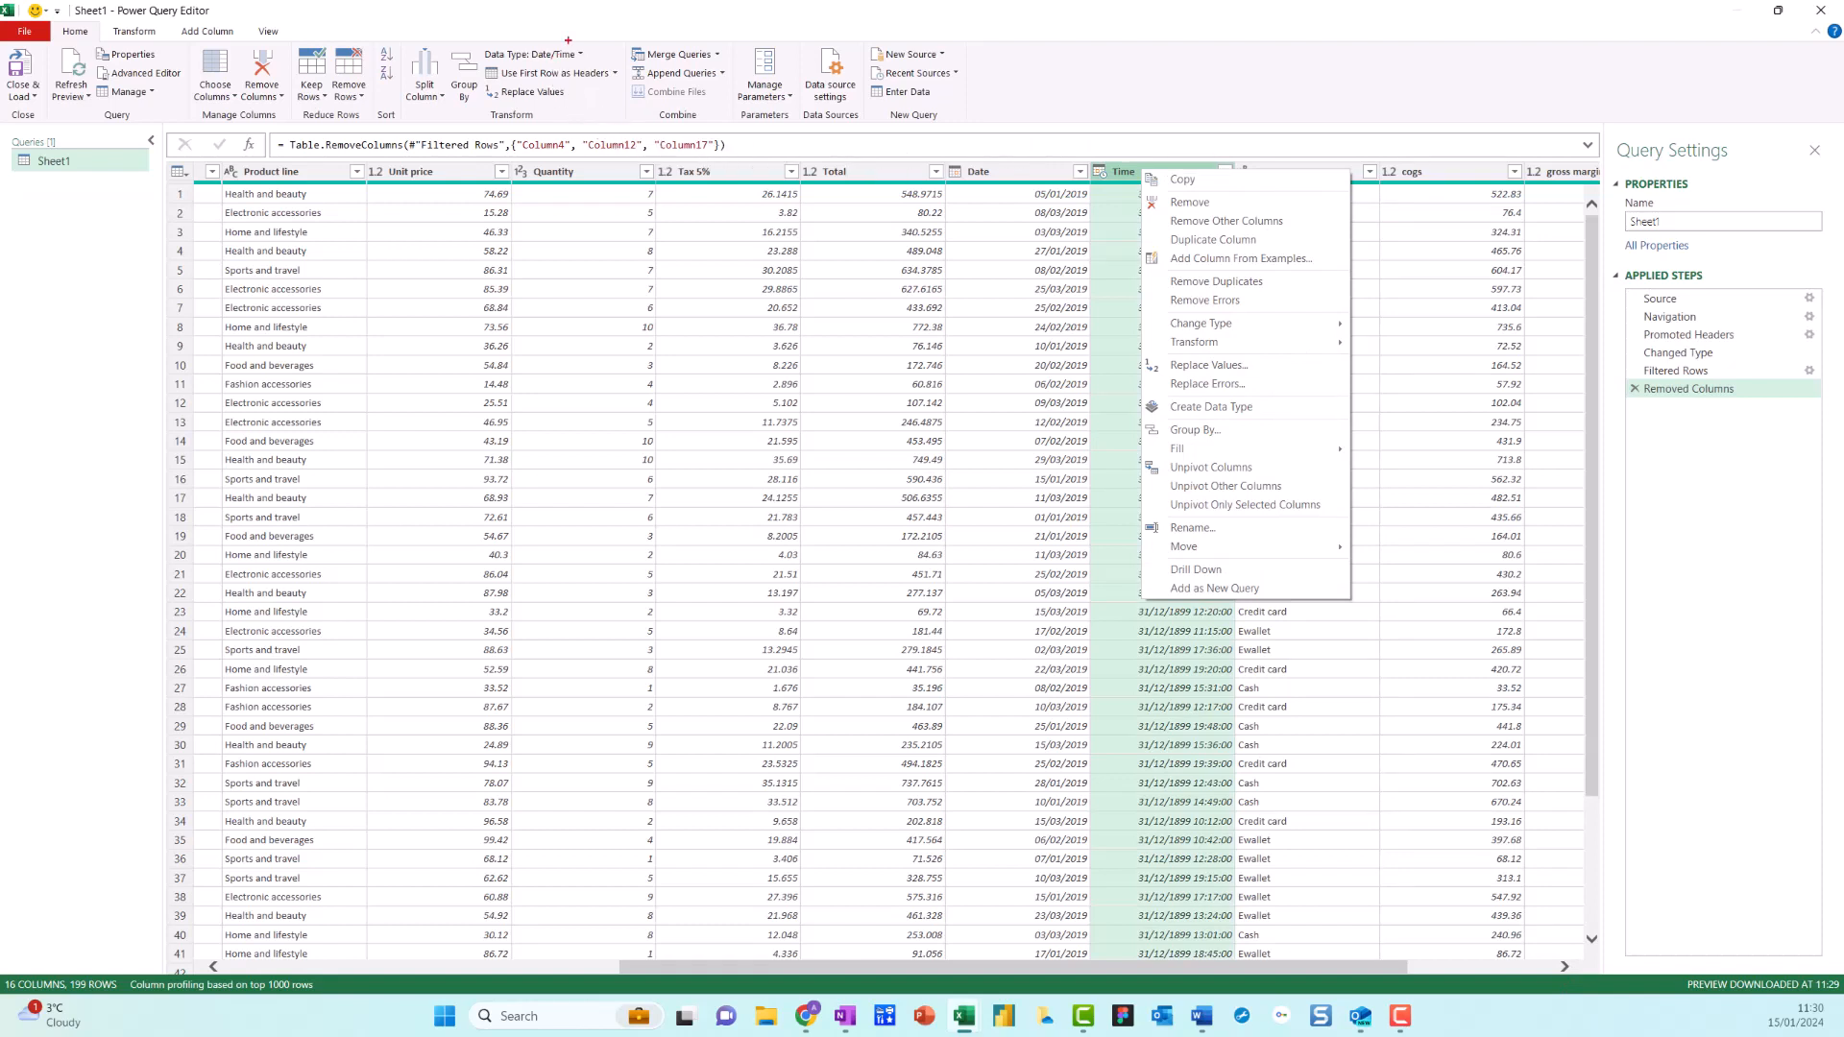
mouse_move(568, 41)
left_mouse_down()
mouse_move(477, 46)
mouse_move(582, 30)
left_mouse_up()
key("Escape")
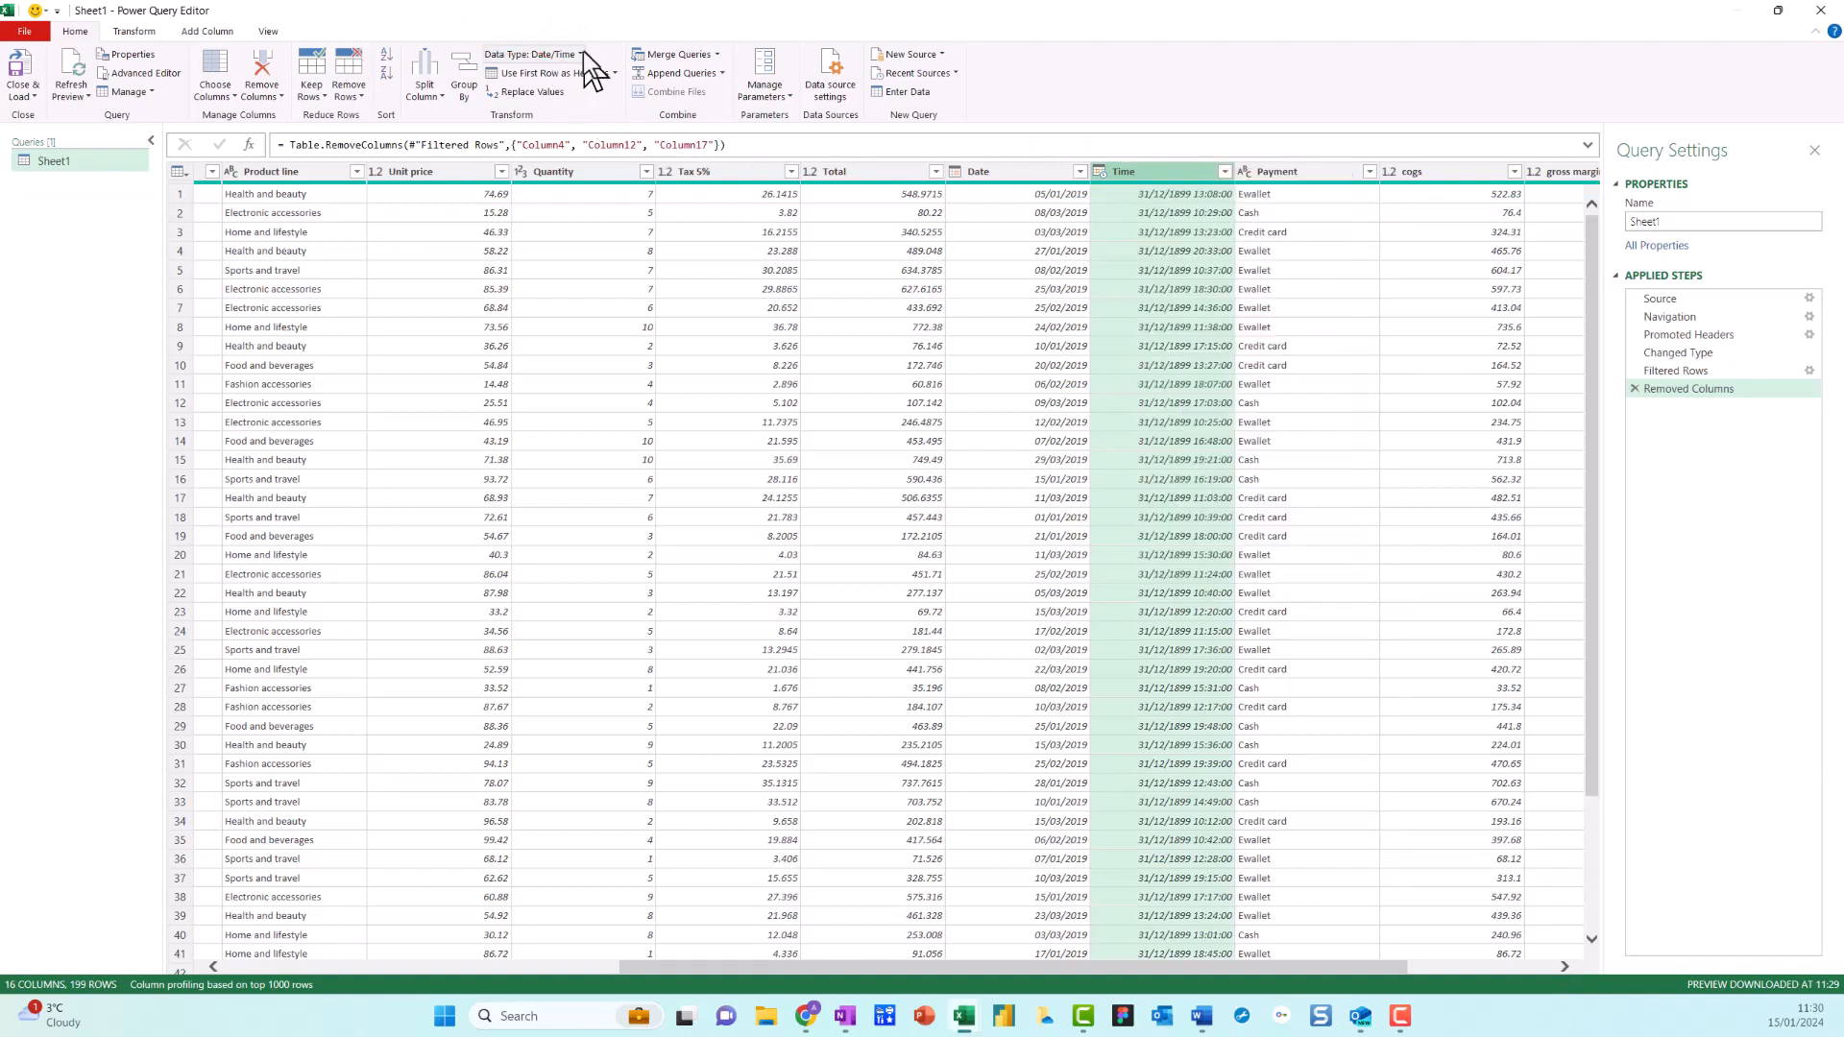
left_click(583, 53)
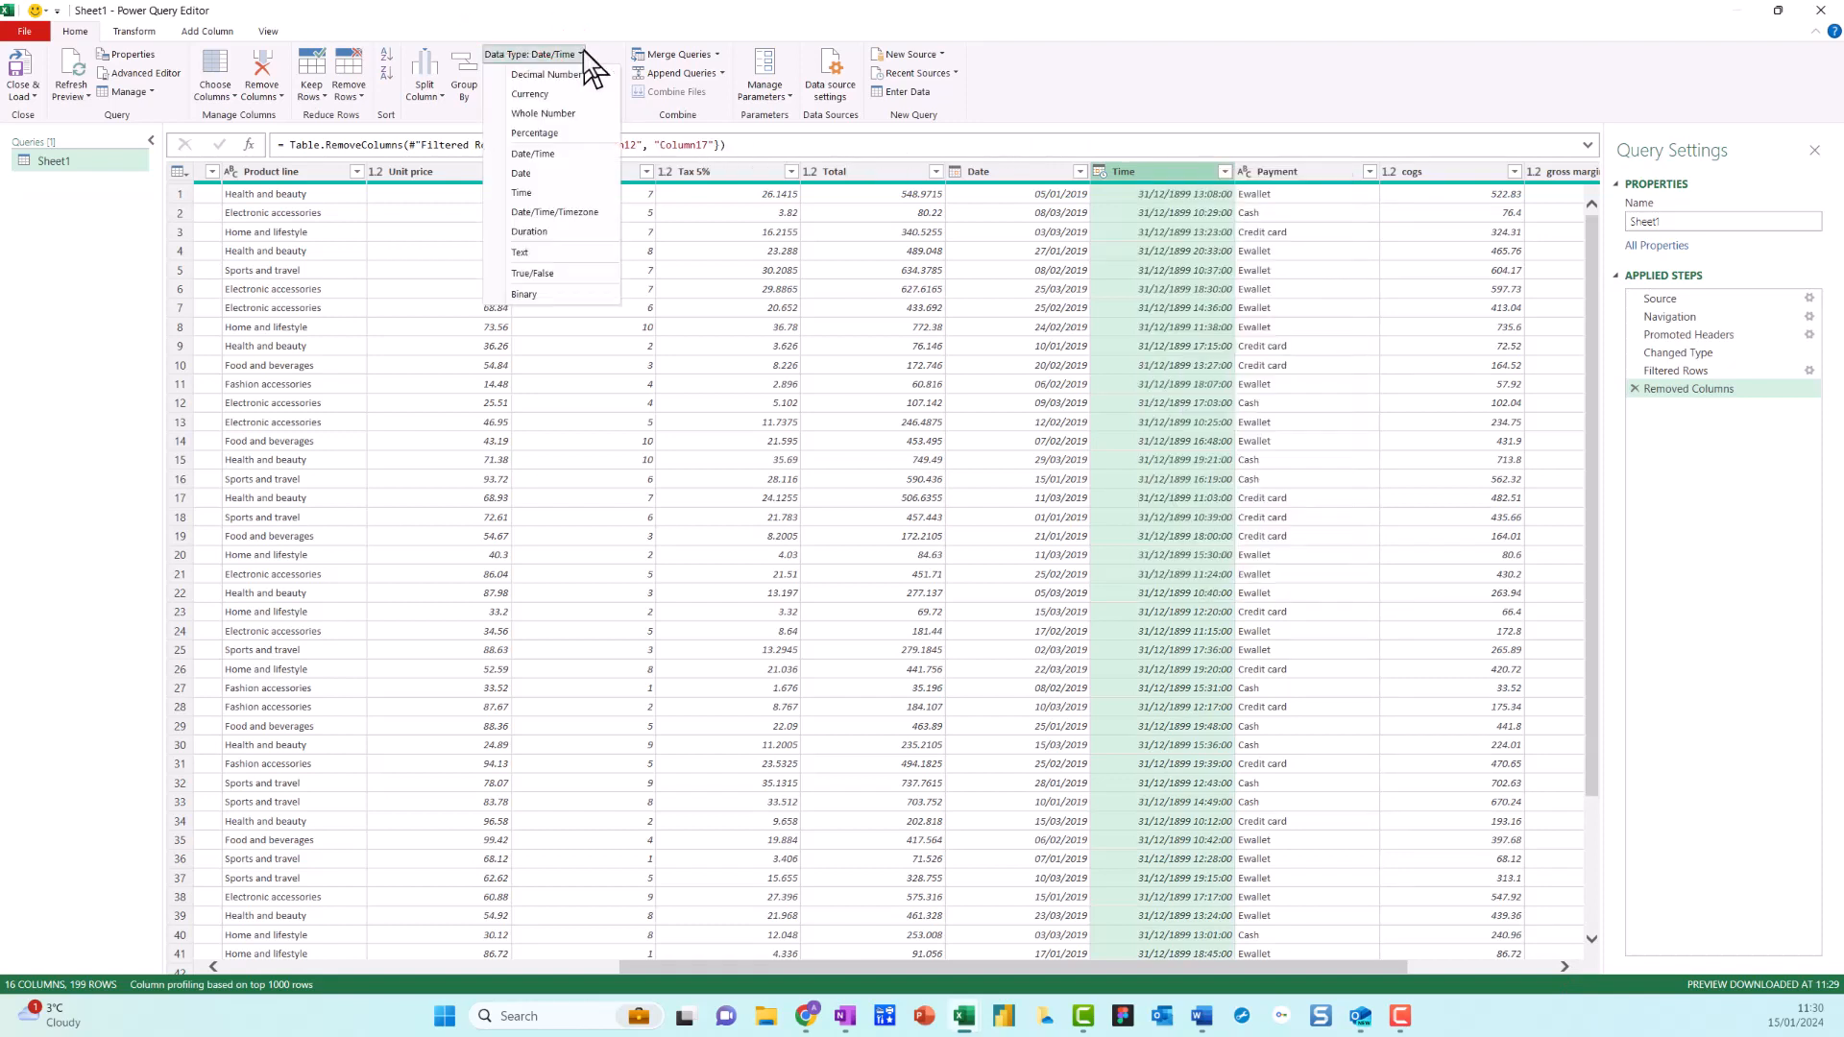
left_click(540, 198)
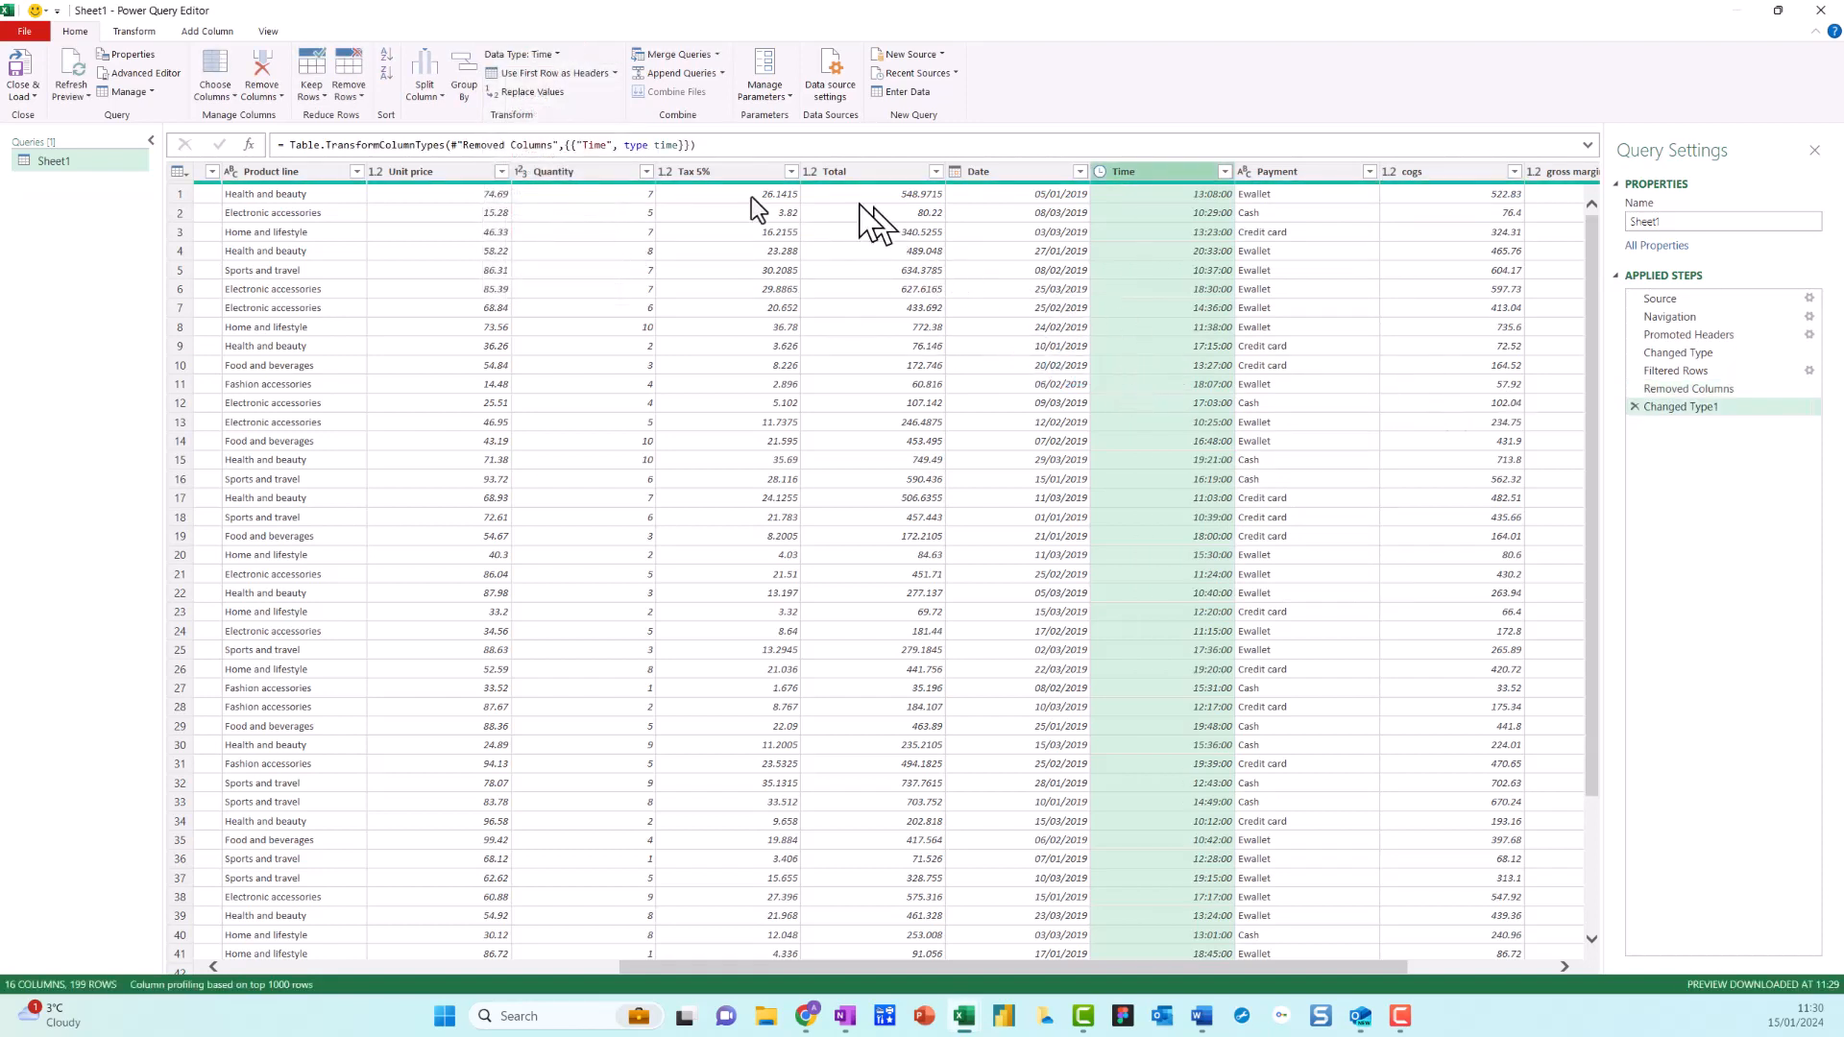
left_click(24, 89)
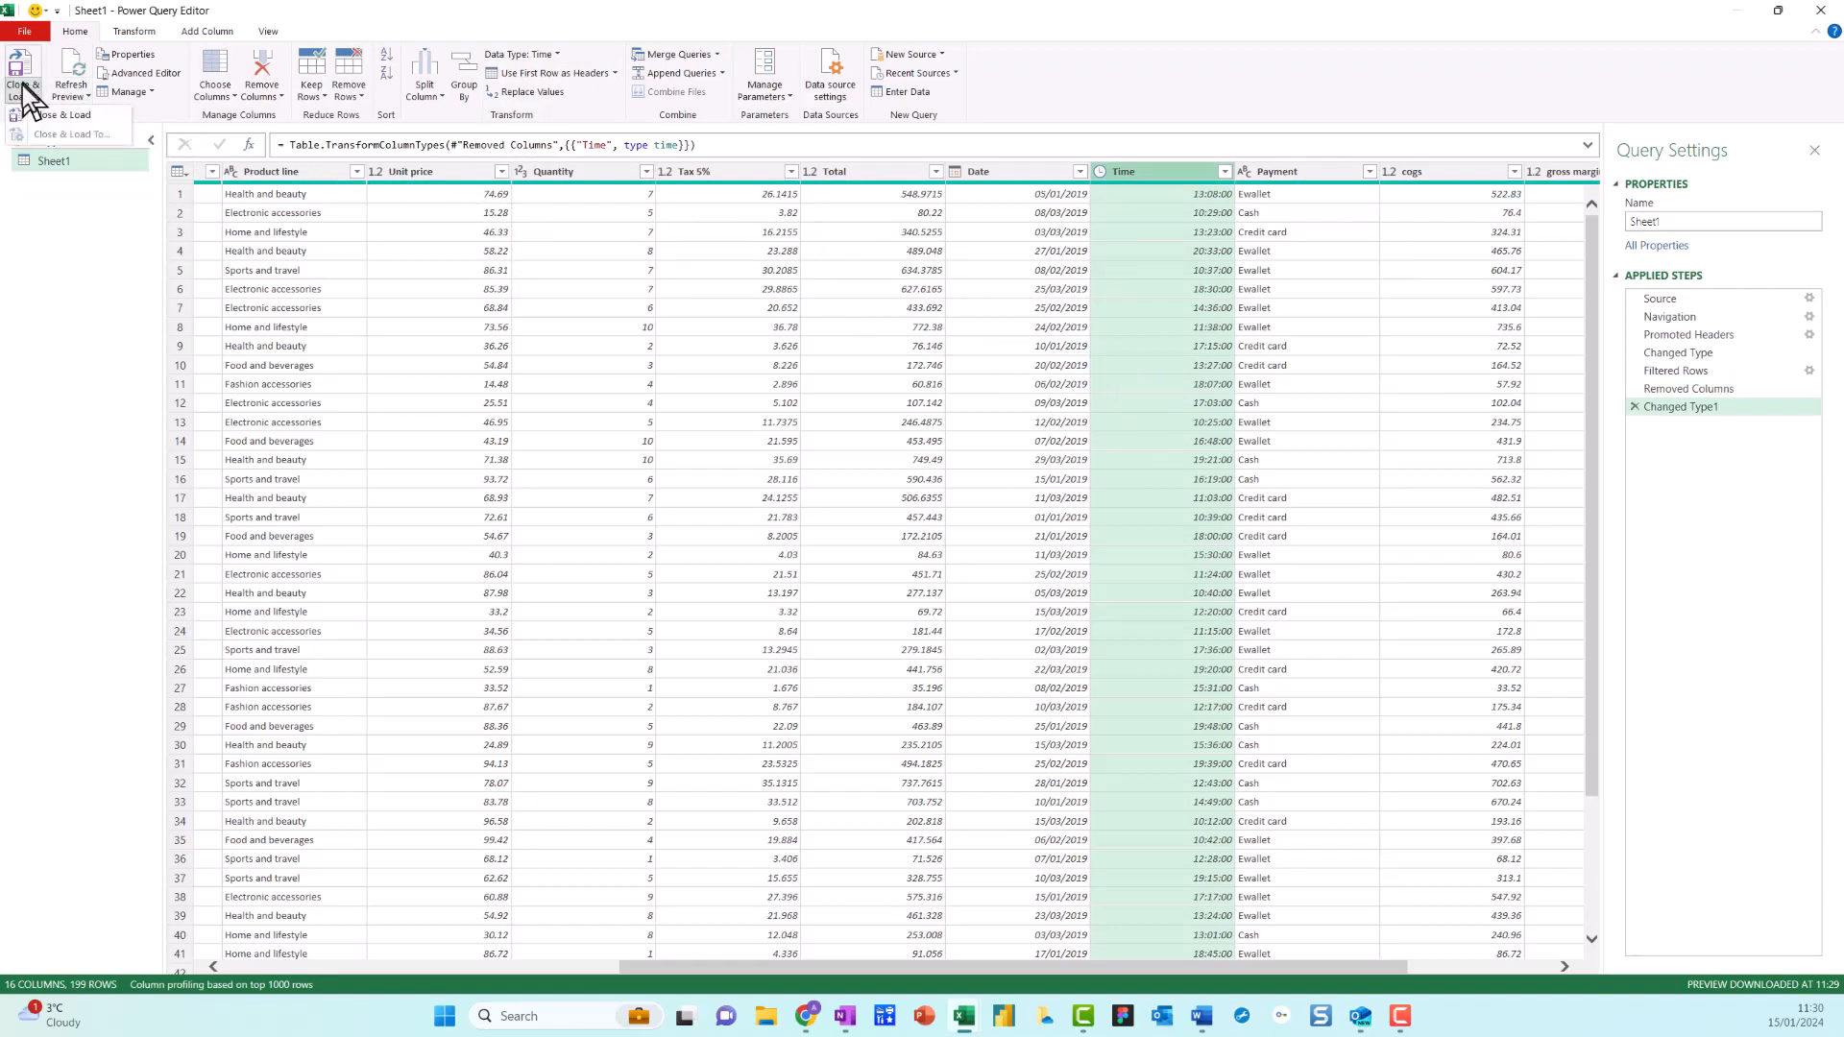
left_click(86, 117)
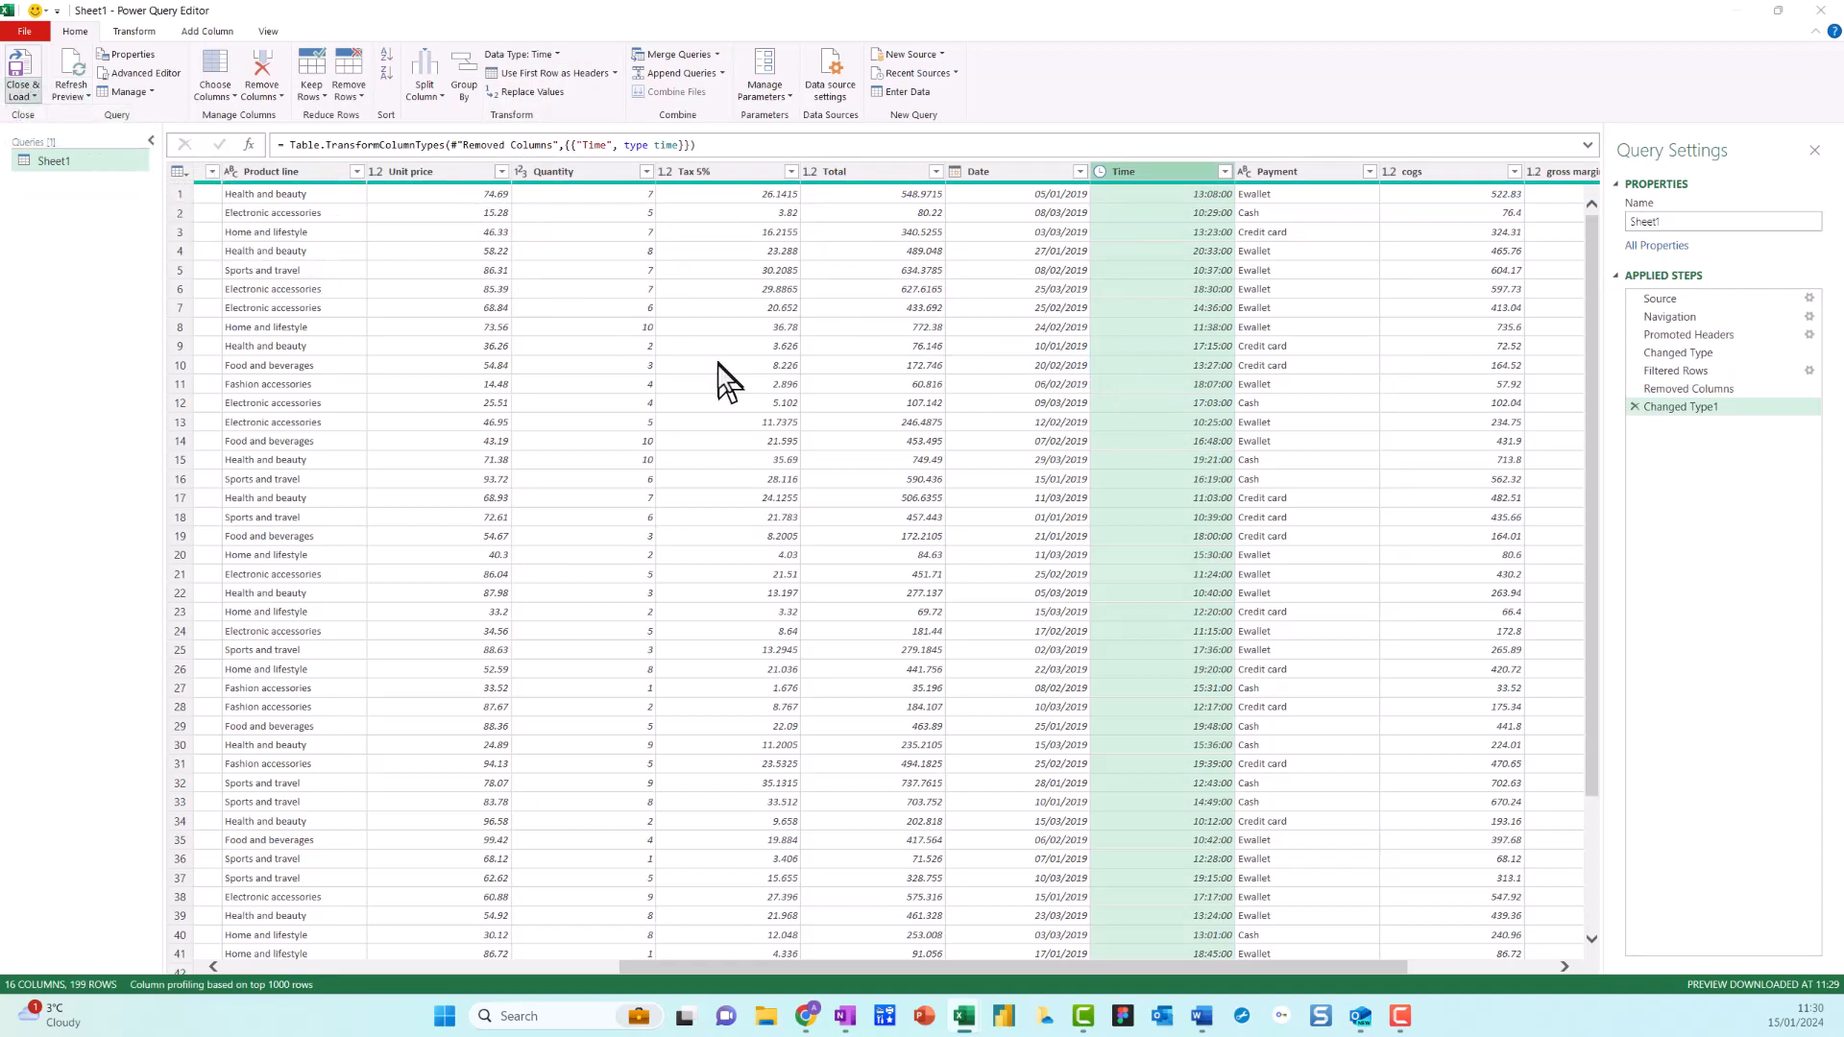